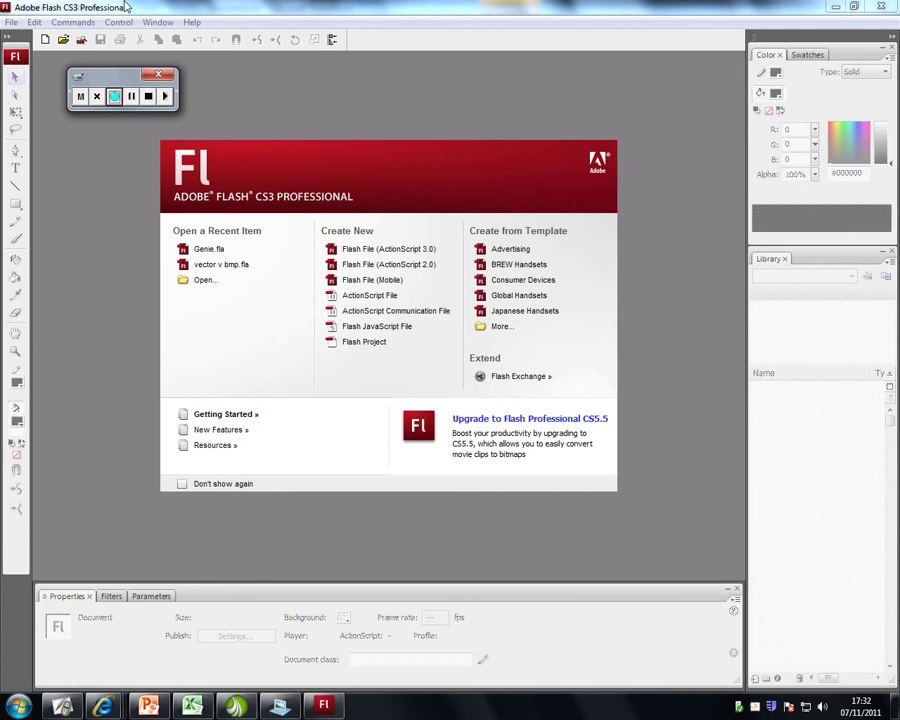
{"action": "left_click", "coordinate": [18, 706]}
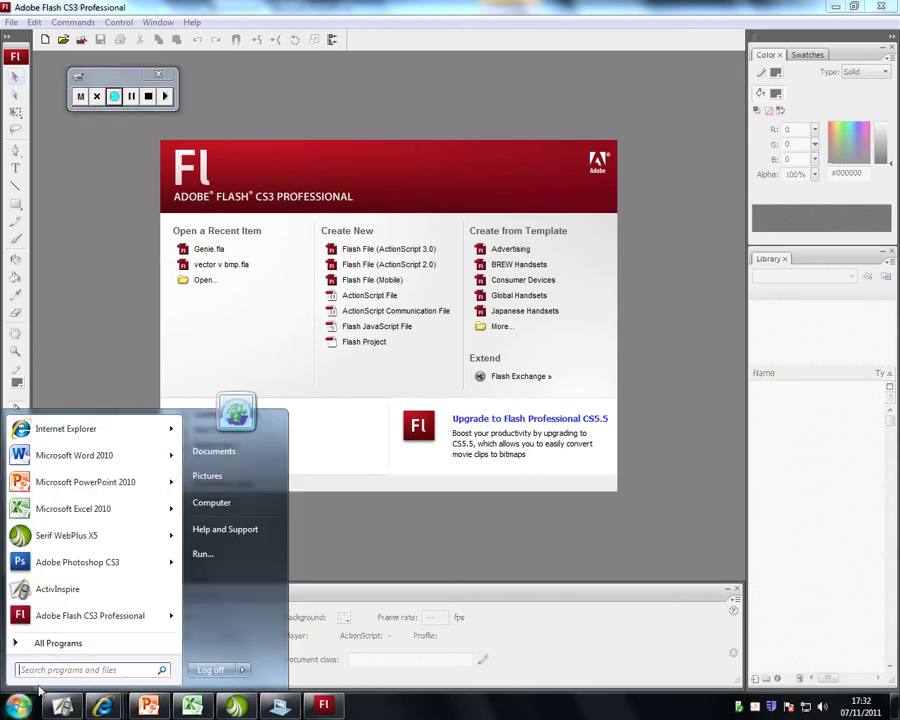
{"action": "left_click", "coordinate": [52, 646]}
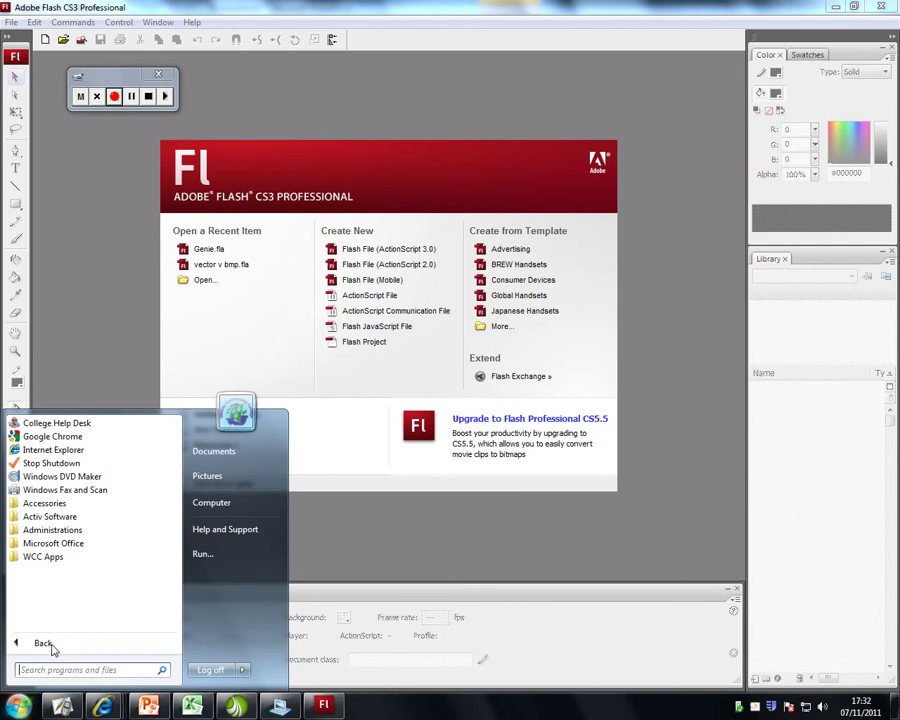
{"action": "left_click", "coordinate": [50, 557]}
{"action": "left_click", "coordinate": [93, 518]}
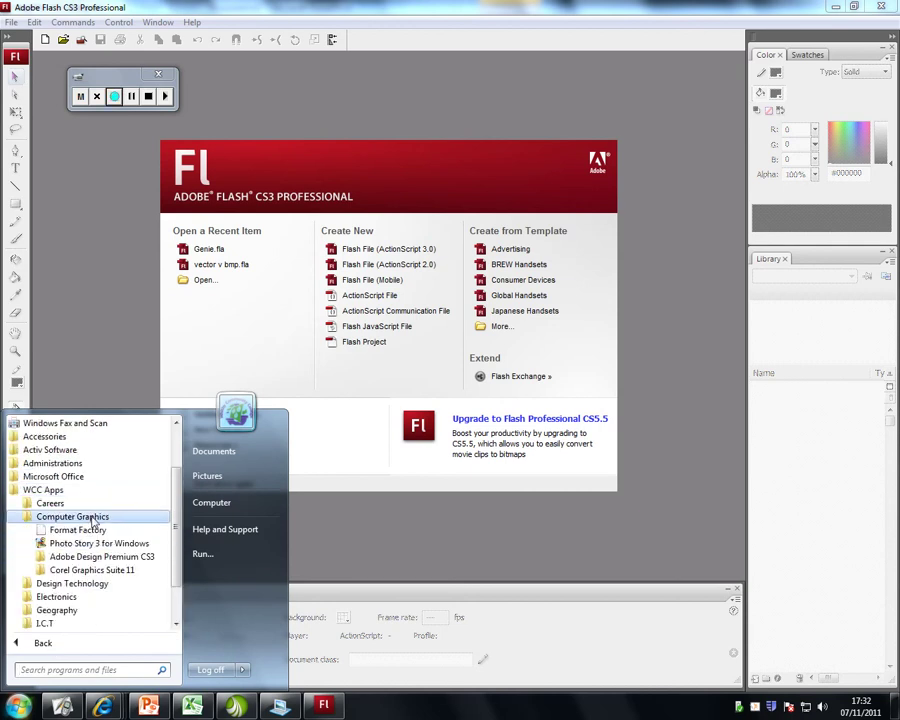
{"action": "left_click", "coordinate": [106, 556]}
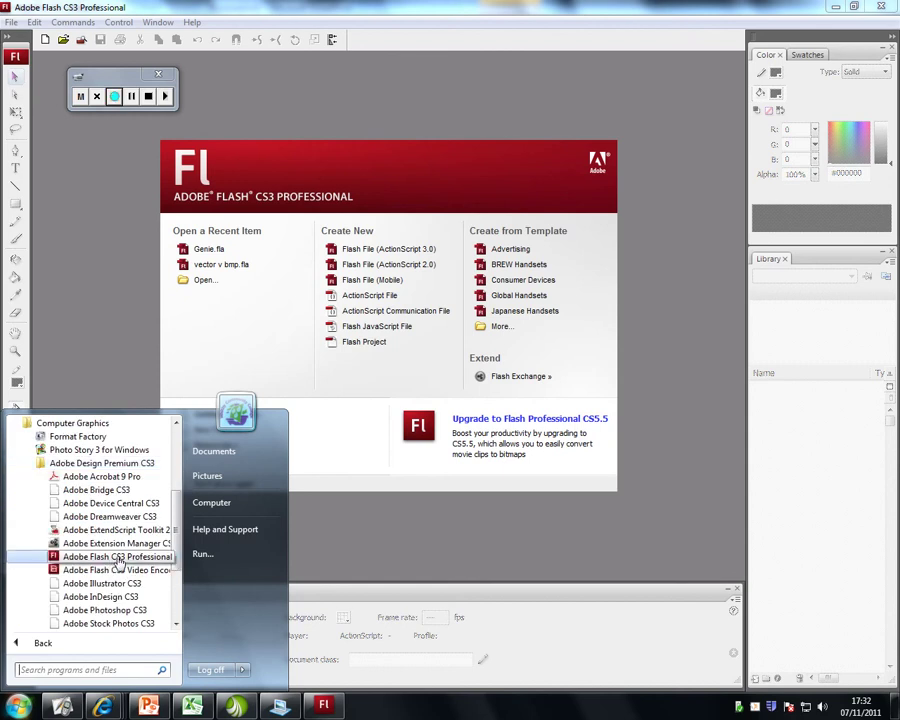
{"action": "left_click", "coordinate": [335, 481]}
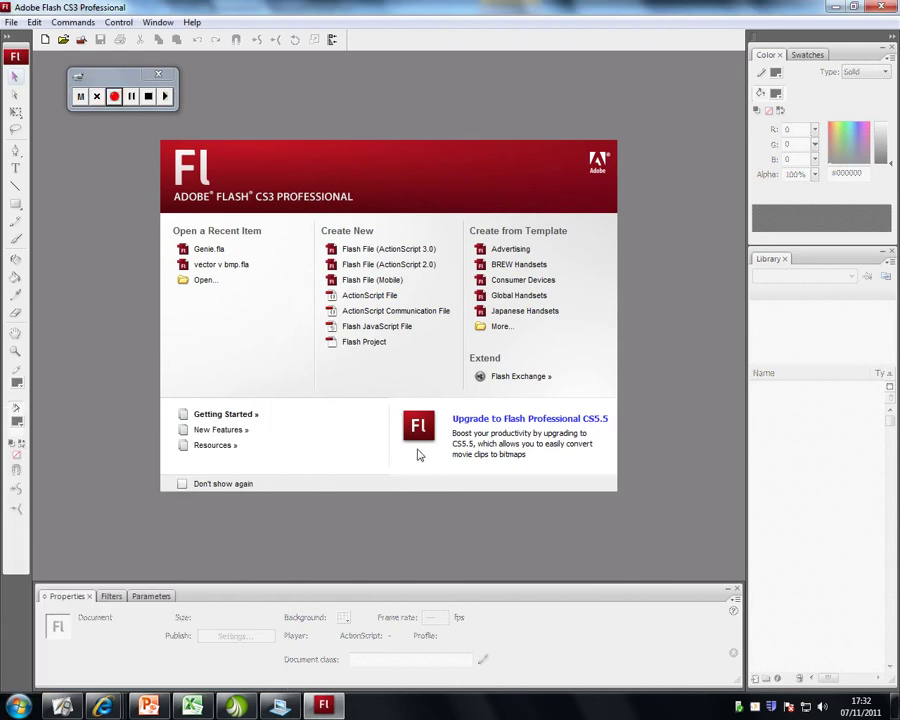
Step: Create a new Flash File (ActionScript 3.0)
{"action": "left_click", "coordinate": [391, 250]}
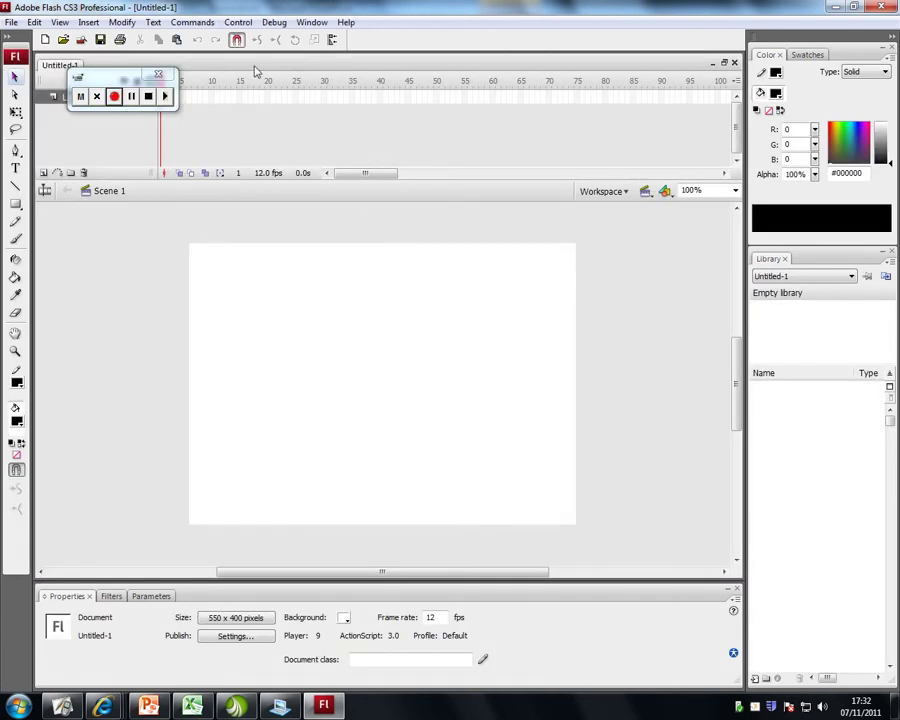
{"action": "left_click_drag", "start_coordinate": [116, 82], "coordinate": [49, 22]}
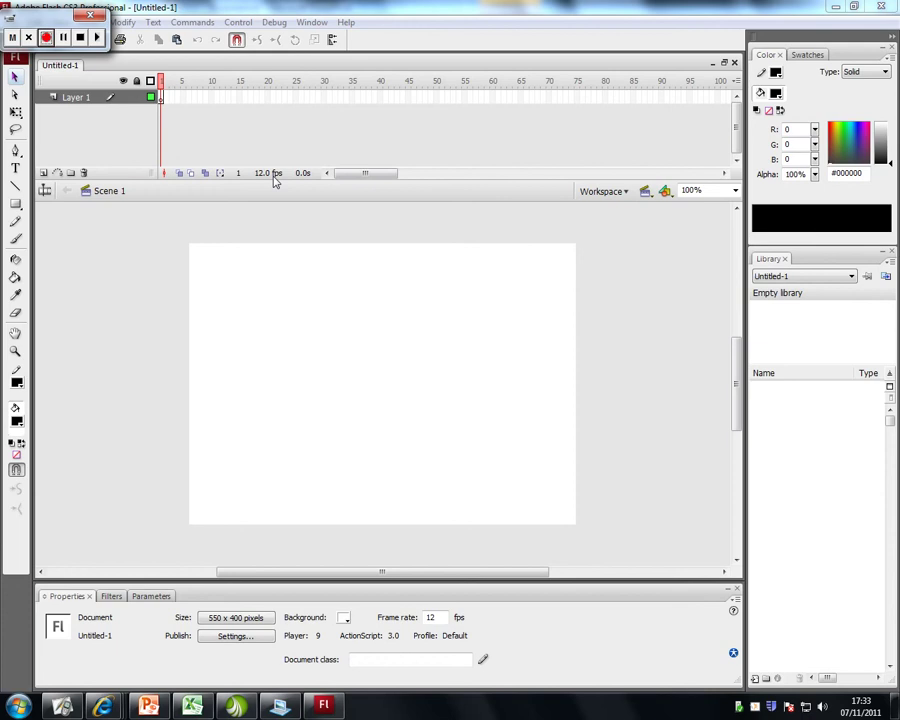
{"action": "left_click", "coordinate": [492, 97]}
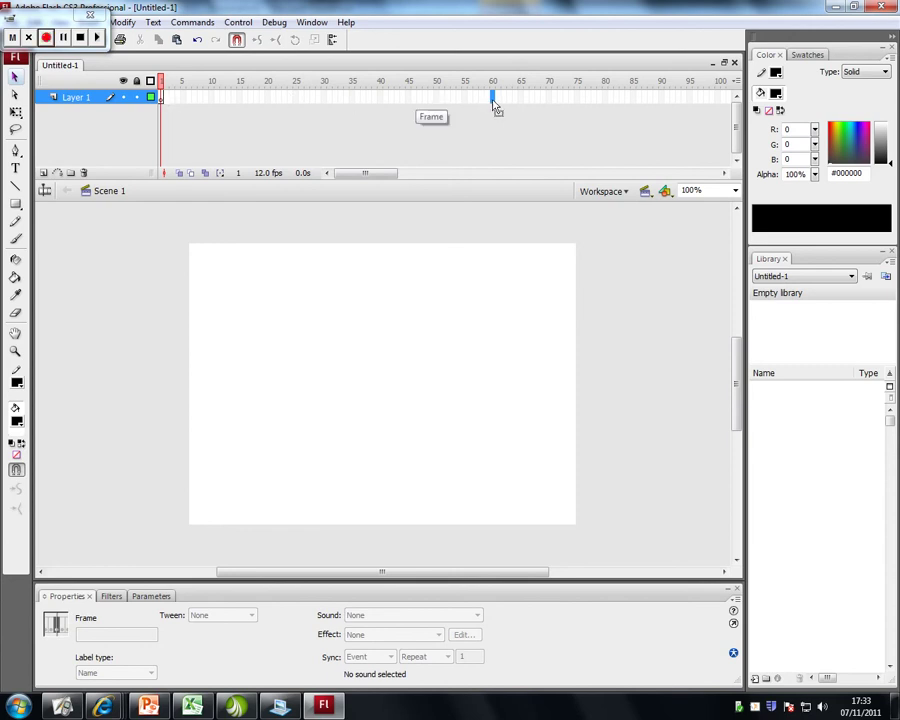
{"action": "left_click", "coordinate": [127, 249]}
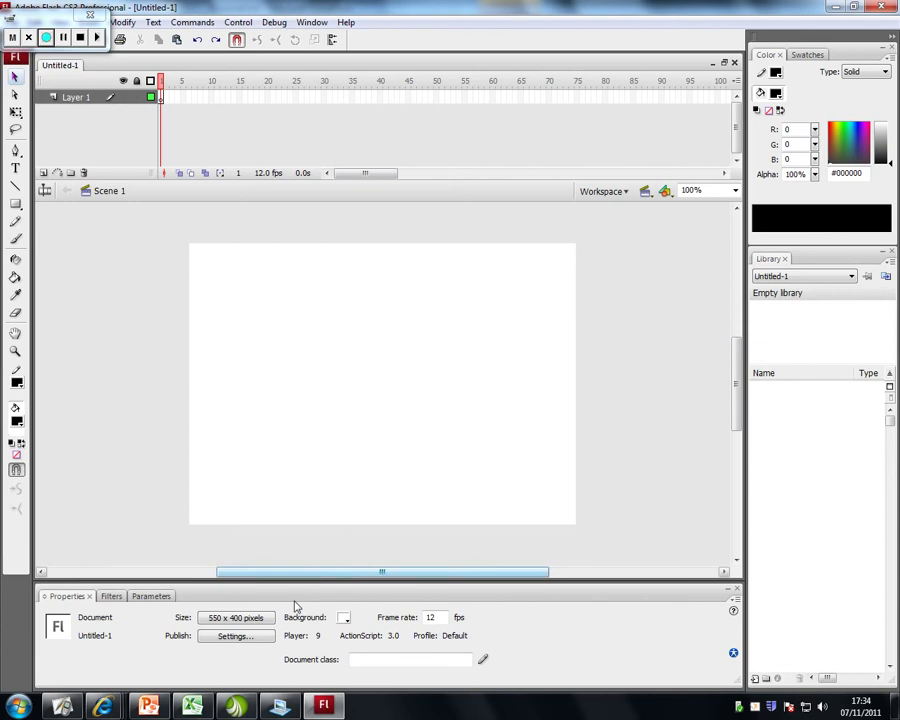
Step: Set the document dimensions to 1024 px wide by 250 px high with a black background
{"action": "left_click", "coordinate": [222, 622]}
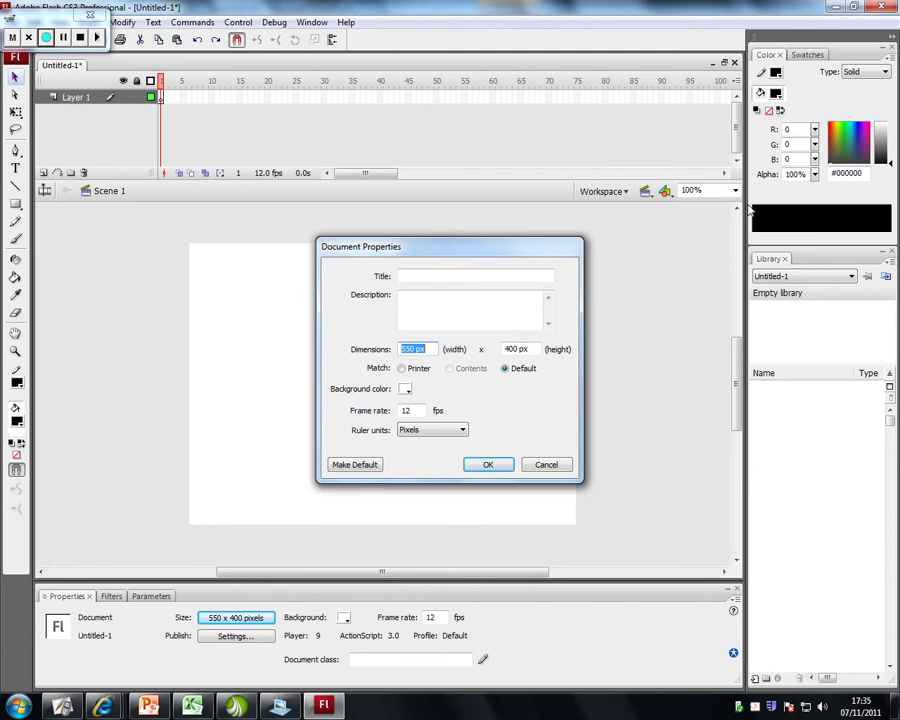
{"action": "type", "text": "1024"}
{"action": "left_click_drag", "start_coordinate": [522, 352], "coordinate": [483, 351]}
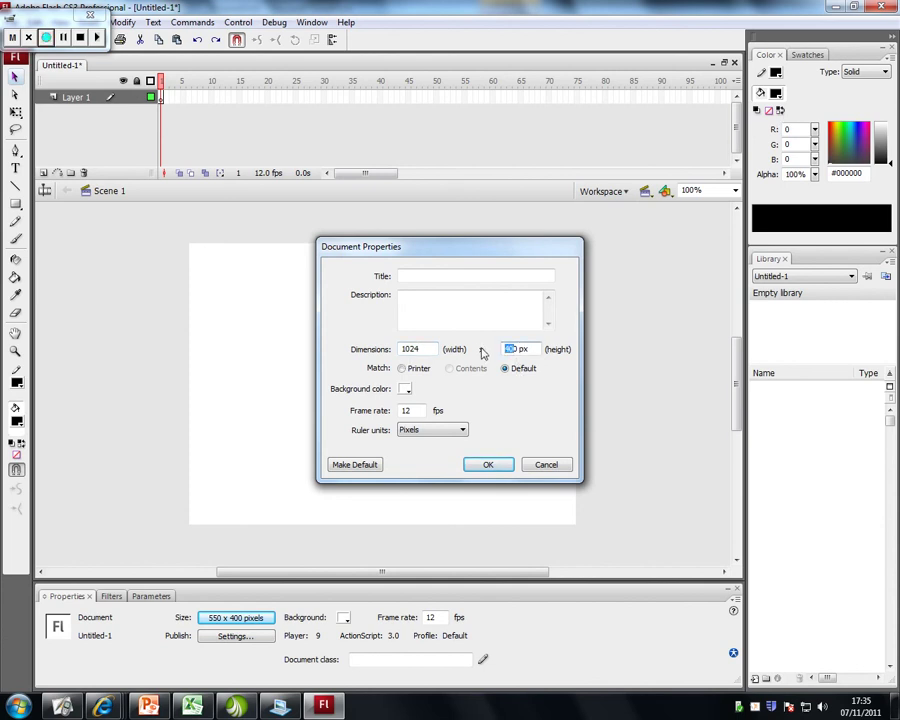
{"action": "type", "text": "250"}
{"action": "left_click", "coordinate": [405, 390]}
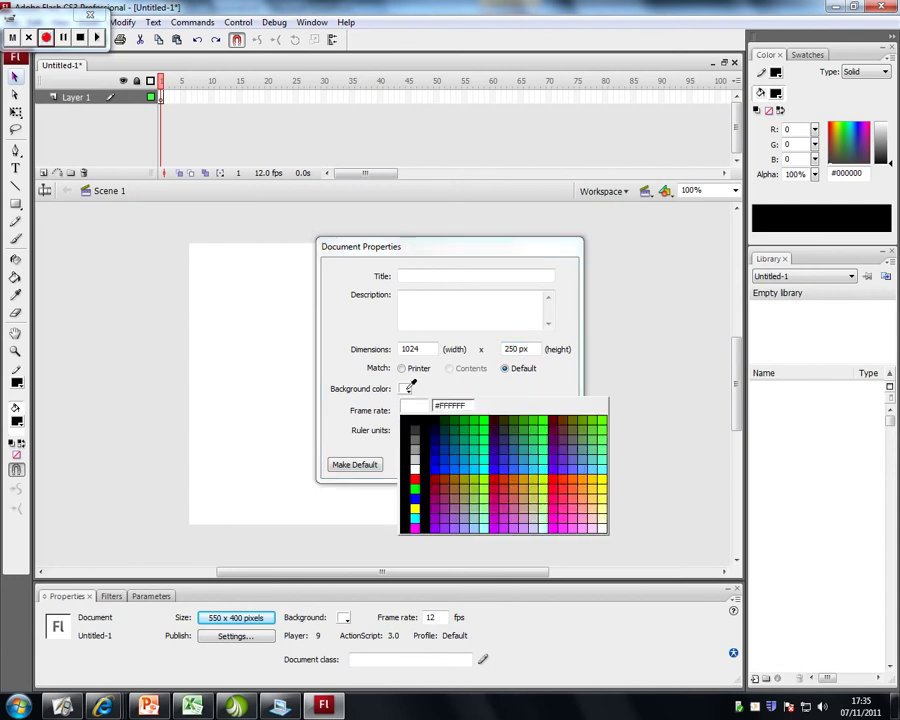
{"action": "left_click", "coordinate": [414, 422]}
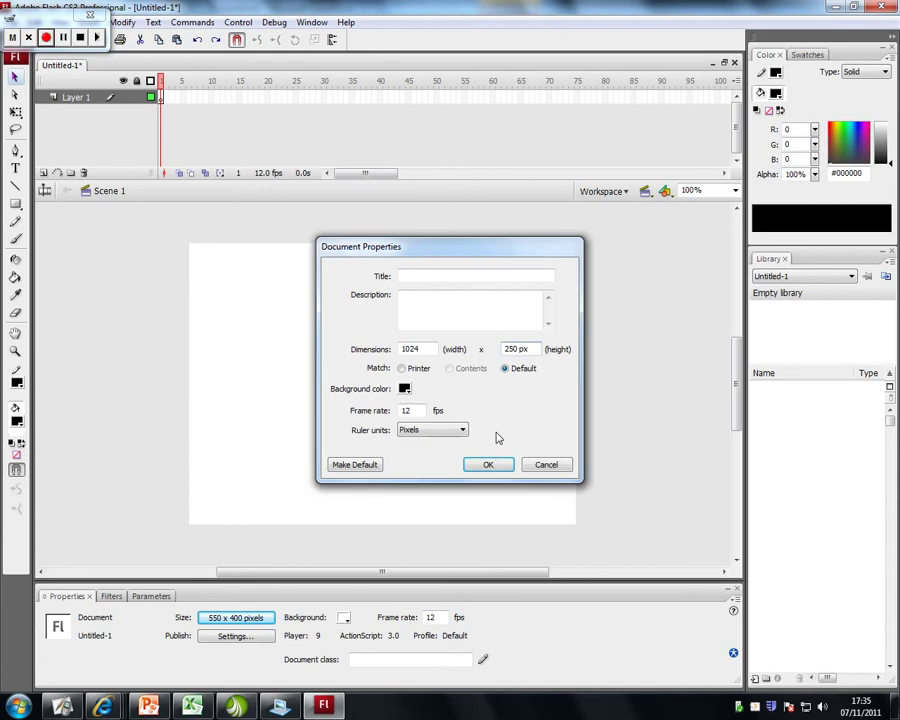
{"action": "left_click", "coordinate": [490, 466]}
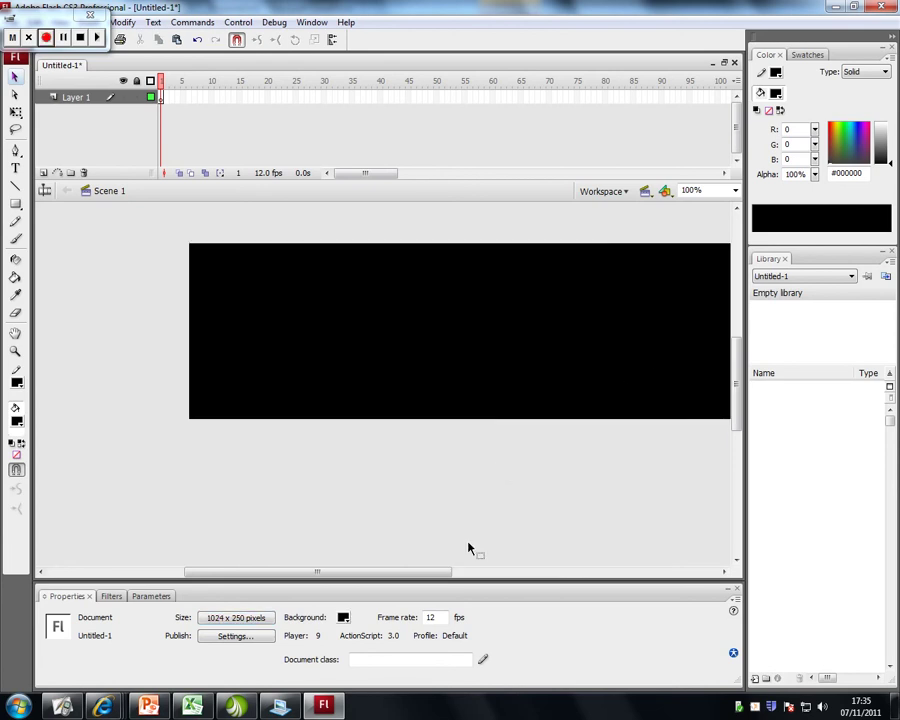
Step: Add the static text "Walker's Electronics" in a text box about 624 px wide above the stage
{"action": "left_click_drag", "start_coordinate": [418, 572], "coordinate": [482, 578]}
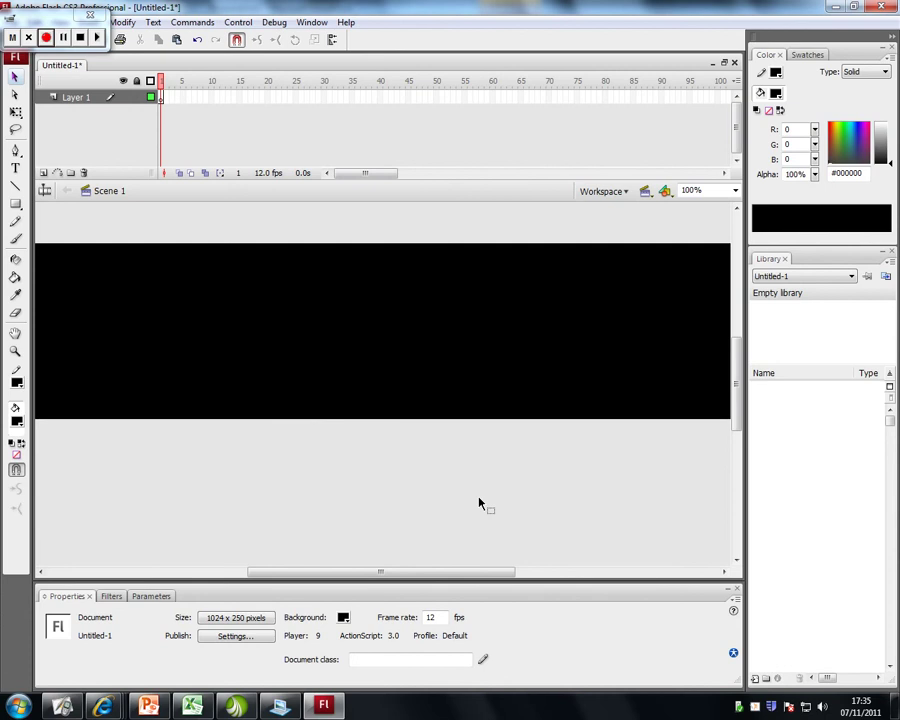
{"action": "key", "text": "ctrl+minus"}
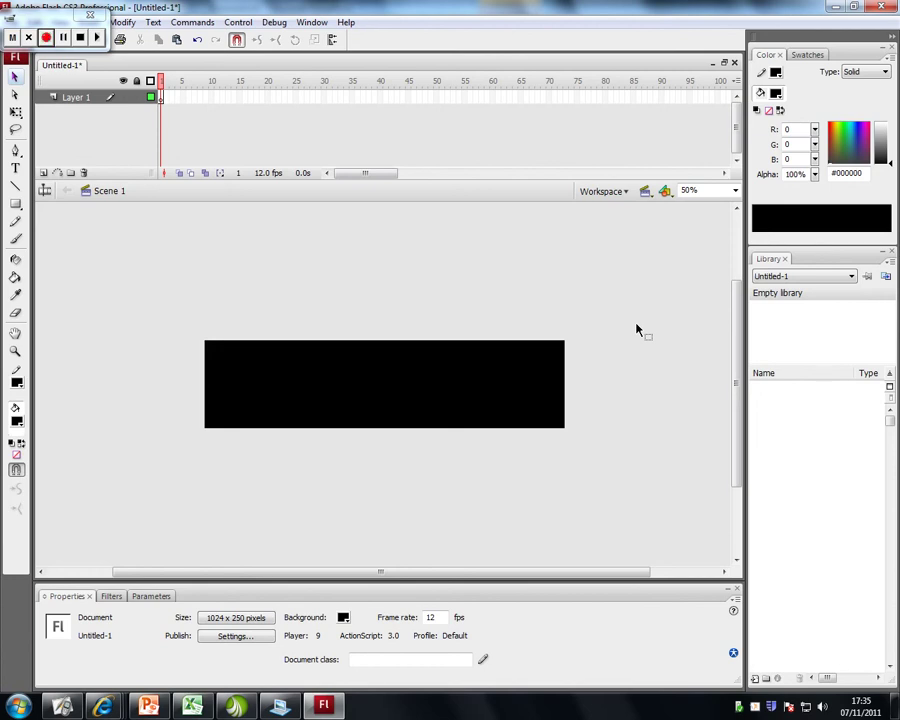
{"action": "left_click", "coordinate": [15, 168]}
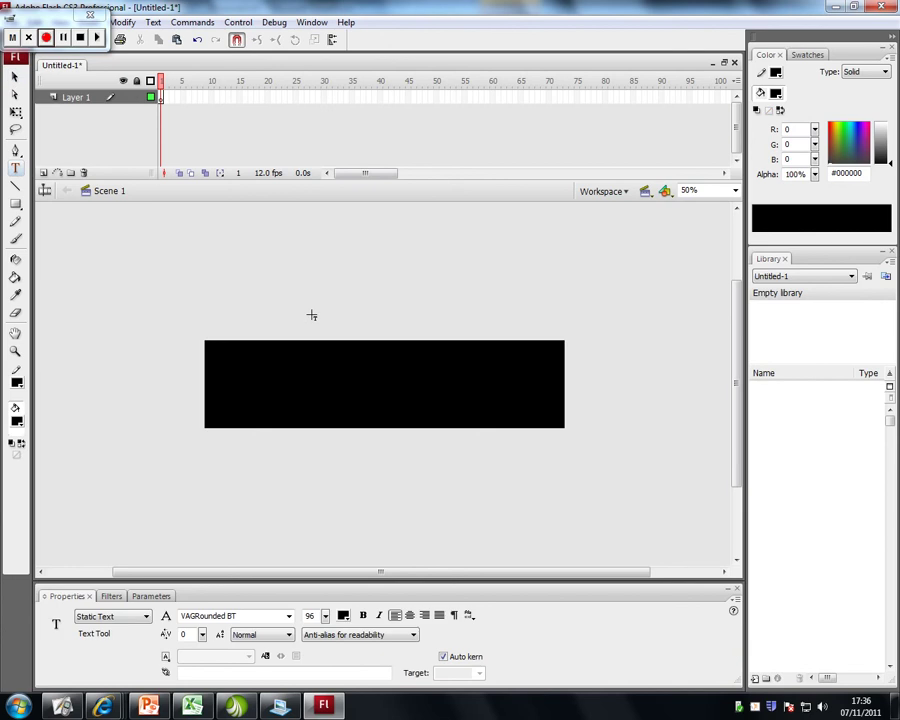
{"action": "left_click_drag", "start_coordinate": [216, 279], "coordinate": [437, 318]}
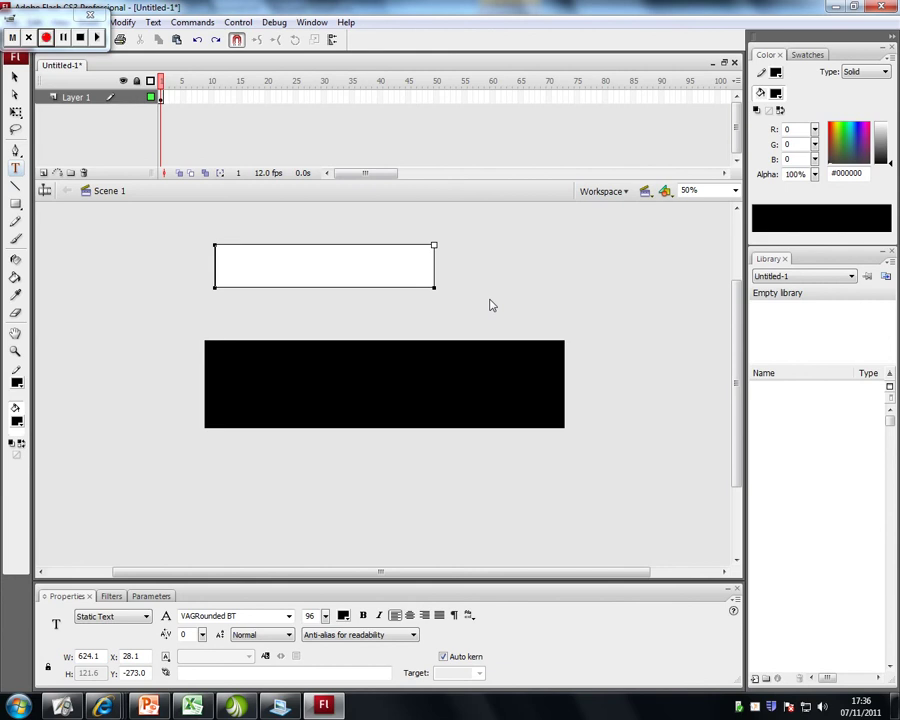
{"action": "type", "text": "W"}
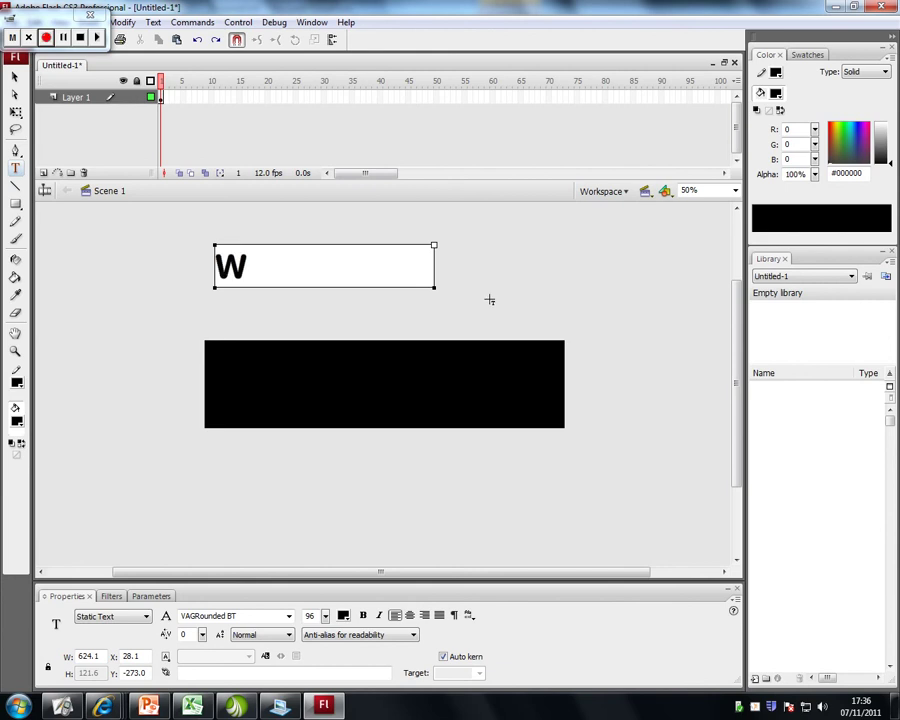
{"action": "type", "text": "alker's"}
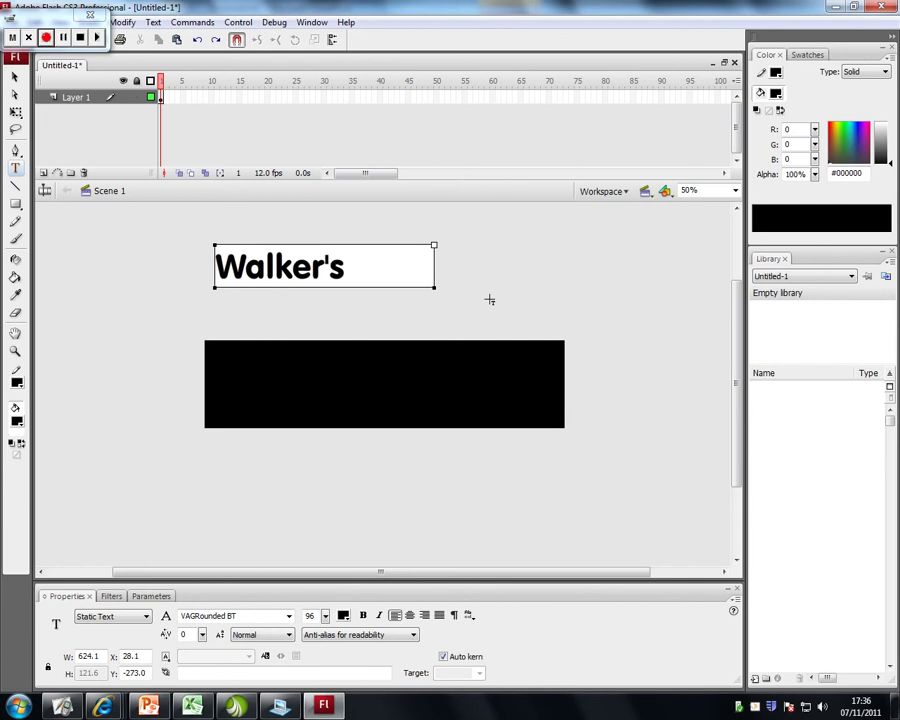
{"action": "type", "text": " Electro"}
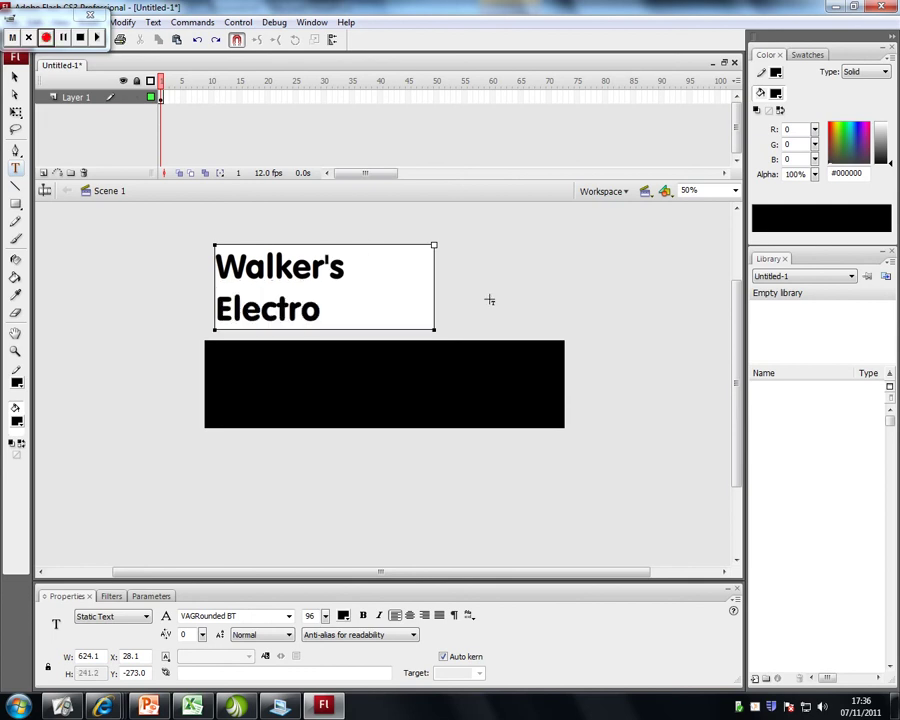
{"action": "type", "text": "nics"}
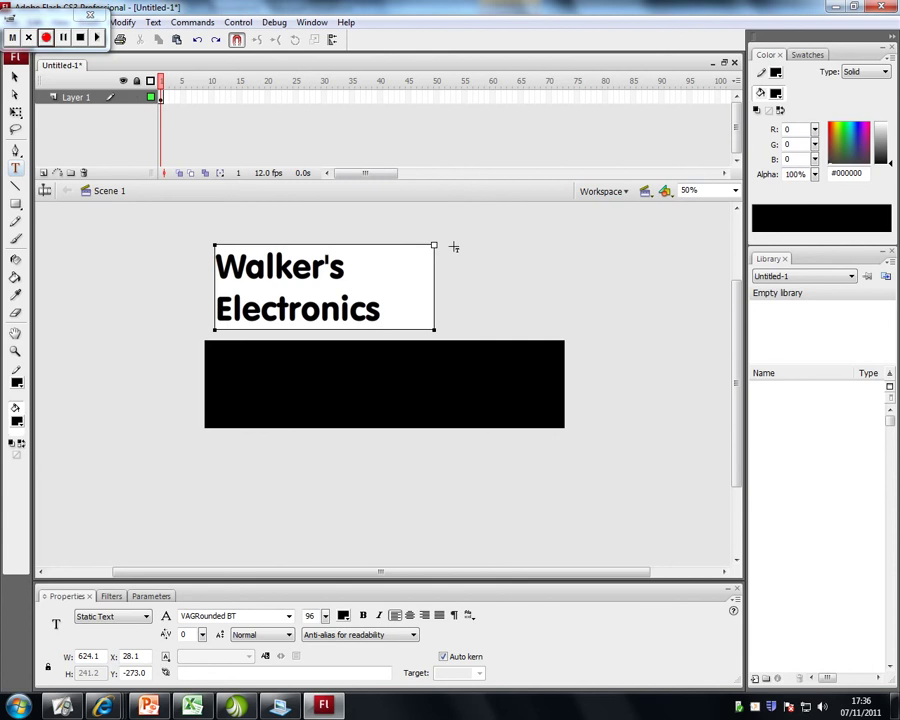
Step: Narrow the "Walker's Electronics" text box to about 502 px wide and centre-align its text
{"action": "mouse_move", "coordinate": [434, 245]}
{"action": "left_mouse_down"}
{"action": "mouse_move", "coordinate": [552, 245]}
{"action": "mouse_move", "coordinate": [444, 245]}
{"action": "left_mouse_up"}
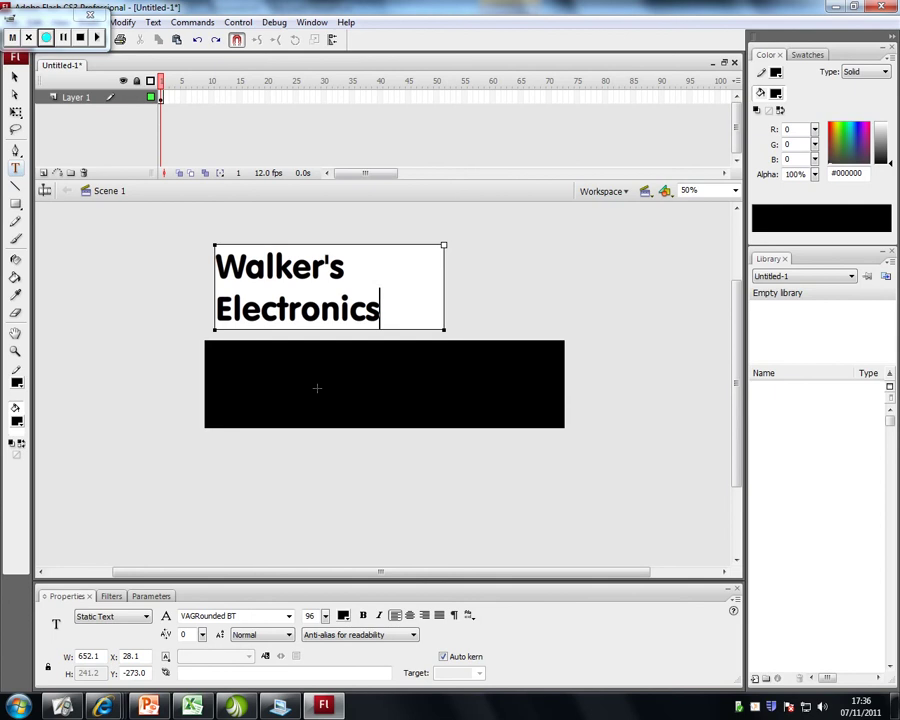
{"action": "left_click_drag", "start_coordinate": [386, 312], "coordinate": [200, 240]}
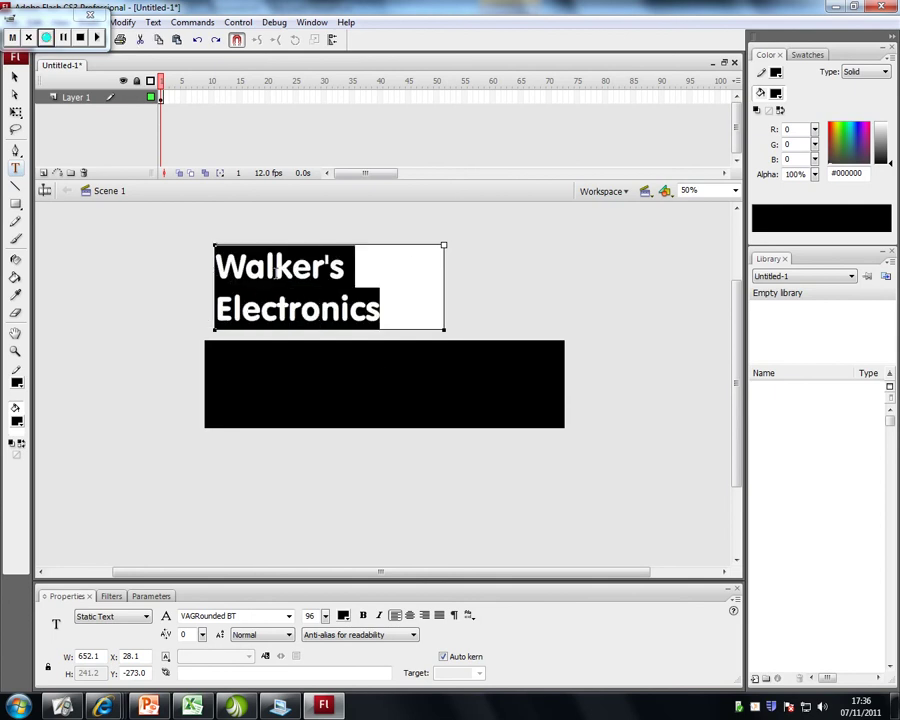
{"action": "left_click_drag", "start_coordinate": [444, 247], "coordinate": [391, 244]}
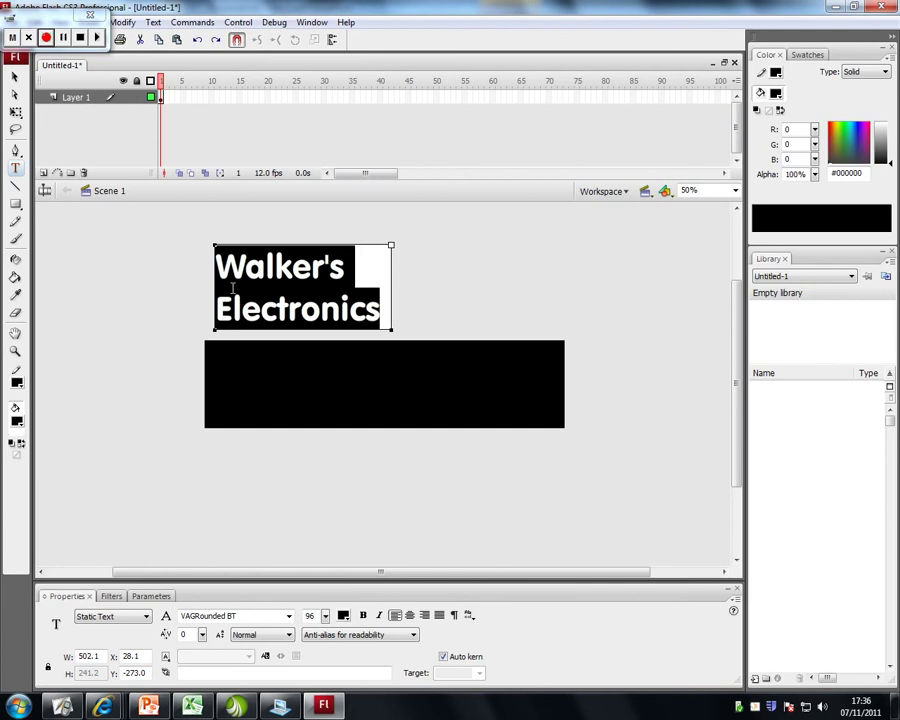
{"action": "left_click", "coordinate": [409, 616]}
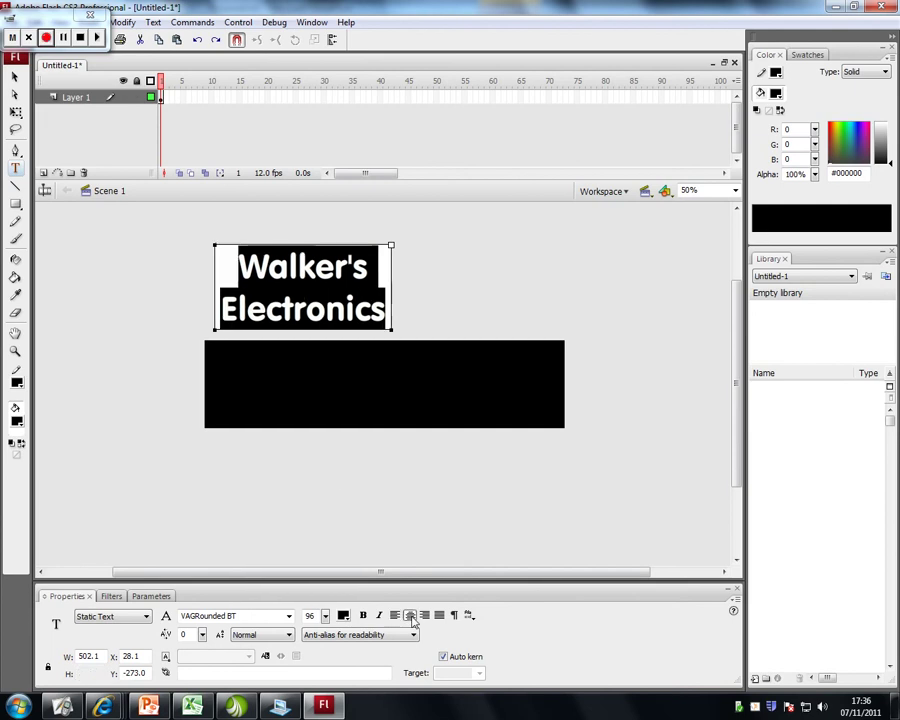
Step: Change the colour of the "Walker's Electronics" text to white and deselect it
{"action": "left_click", "coordinate": [343, 615]}
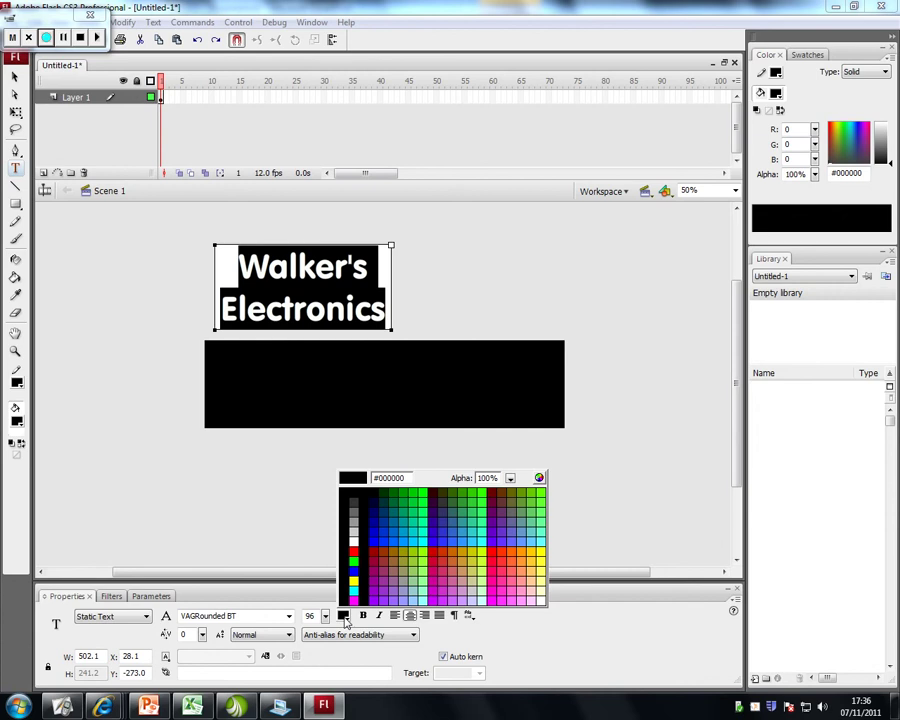
{"action": "left_click", "coordinate": [354, 540]}
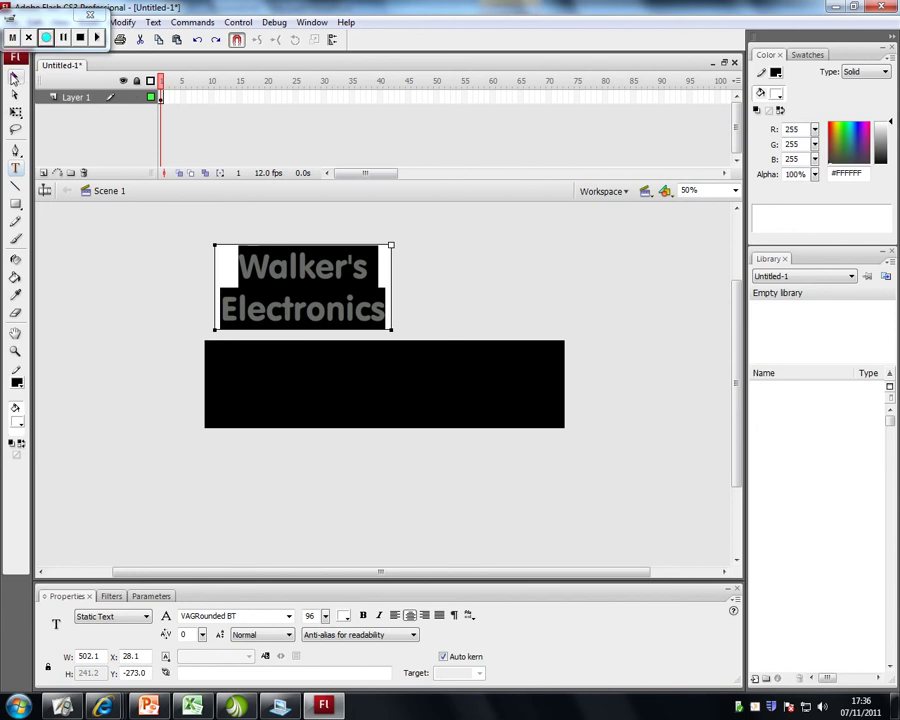
{"action": "left_click", "coordinate": [14, 78]}
{"action": "left_click", "coordinate": [106, 275]}
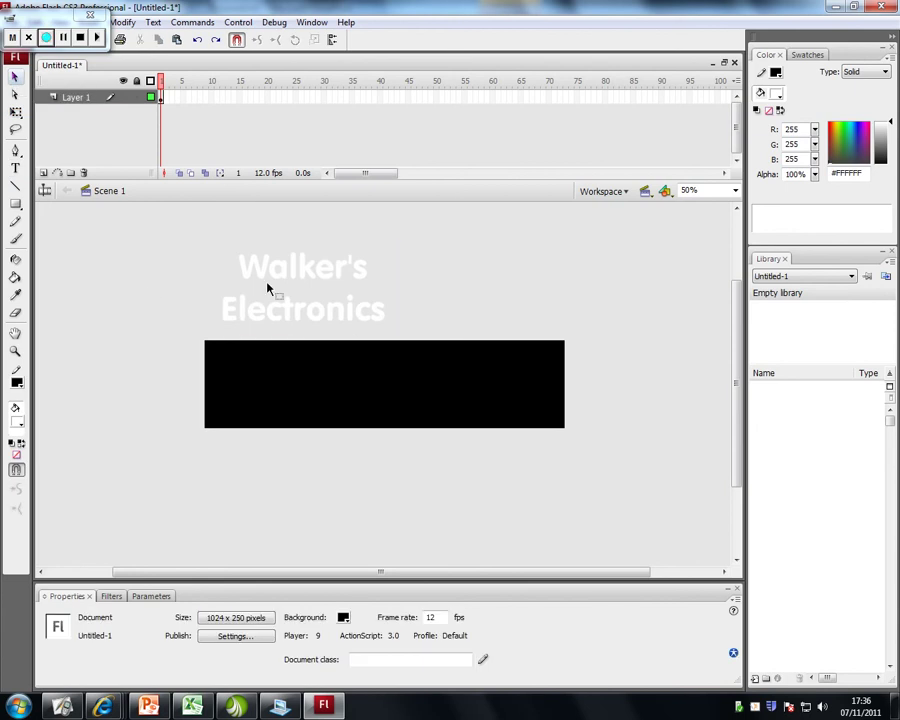
Step: Position the "Walker's Electronics" text just above the stage near its left edge, at about X 6, Y -249
{"action": "left_click_drag", "start_coordinate": [272, 277], "coordinate": [301, 281]}
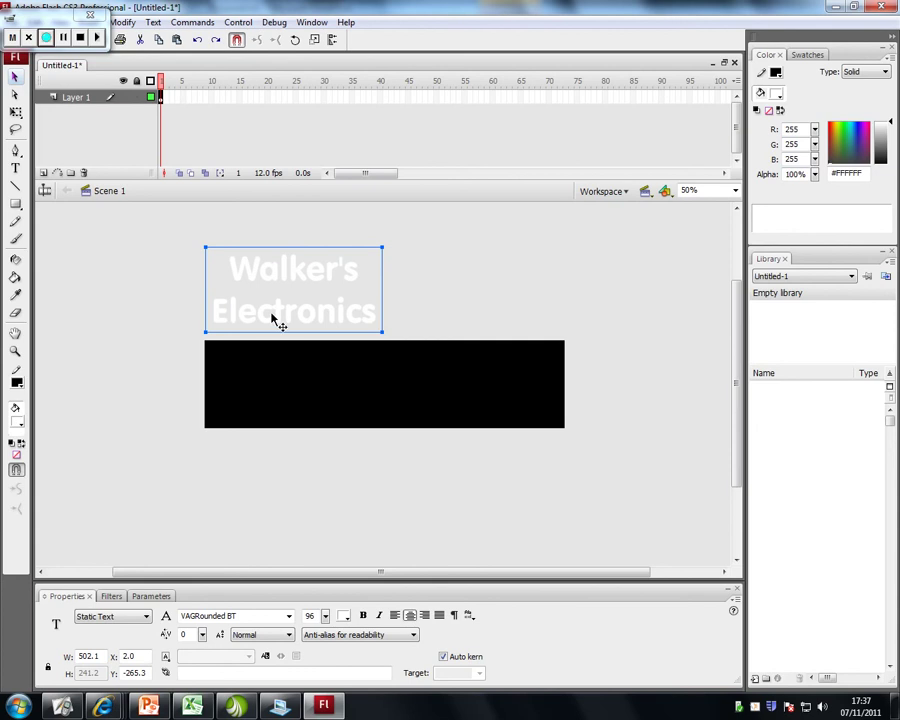
{"action": "left_click_drag", "start_coordinate": [272, 317], "coordinate": [277, 315]}
{"action": "key", "text": "Down"}
{"action": "key", "text": "Down"}
{"action": "key", "text": "Down"}
{"action": "key", "text": "Down"}
{"action": "key", "text": "Down"}
{"action": "key", "text": "Down"}
{"action": "key", "text": "Down"}
{"action": "key", "text": "Down"}
{"action": "key", "text": "Down"}
{"action": "key", "text": "Down"}
{"action": "key", "text": "Down"}
{"action": "key", "text": "Down"}
{"action": "key", "text": "Down"}
{"action": "key", "text": "Down"}
{"action": "key", "text": "Down"}
{"action": "key", "text": "Down"}
{"action": "key", "text": "Down"}
{"action": "key", "text": "Down"}
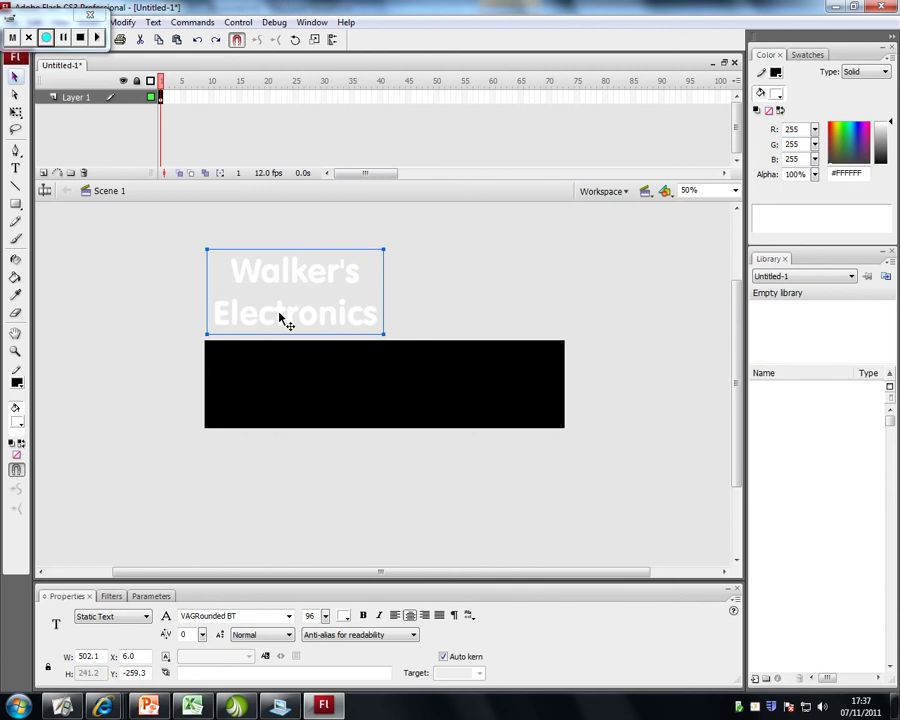
{"action": "key", "text": "Up"}
{"action": "key", "text": "Up"}
{"action": "key", "text": "Up"}
{"action": "key", "text": "Up"}
{"action": "key", "text": "Up"}
{"action": "key", "text": "Up"}
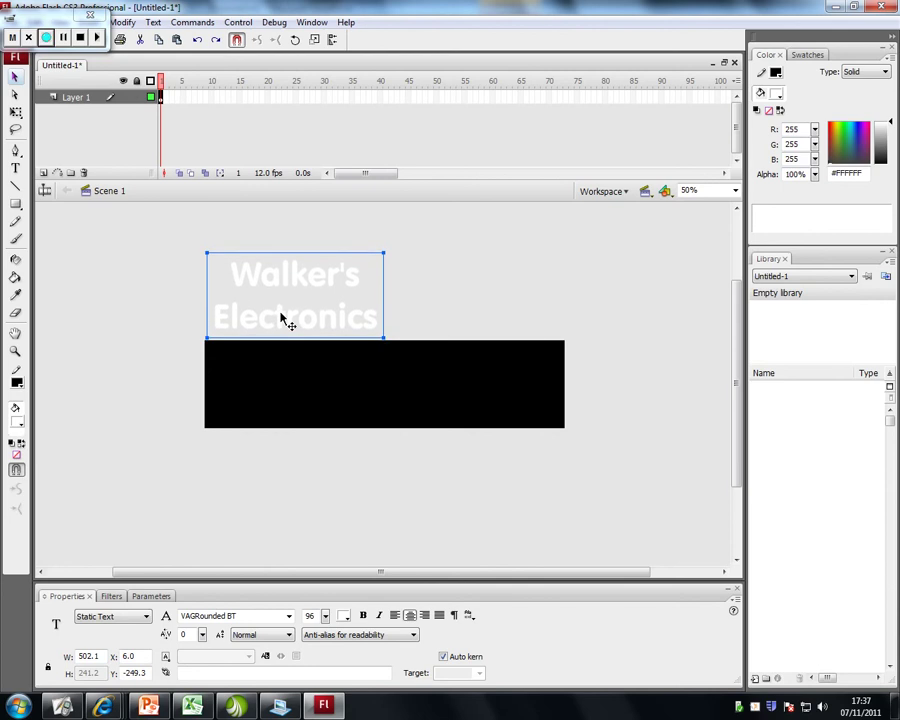
Step: Insert a keyframe at frame 6 of Layer 1
{"action": "left_click", "coordinate": [190, 97]}
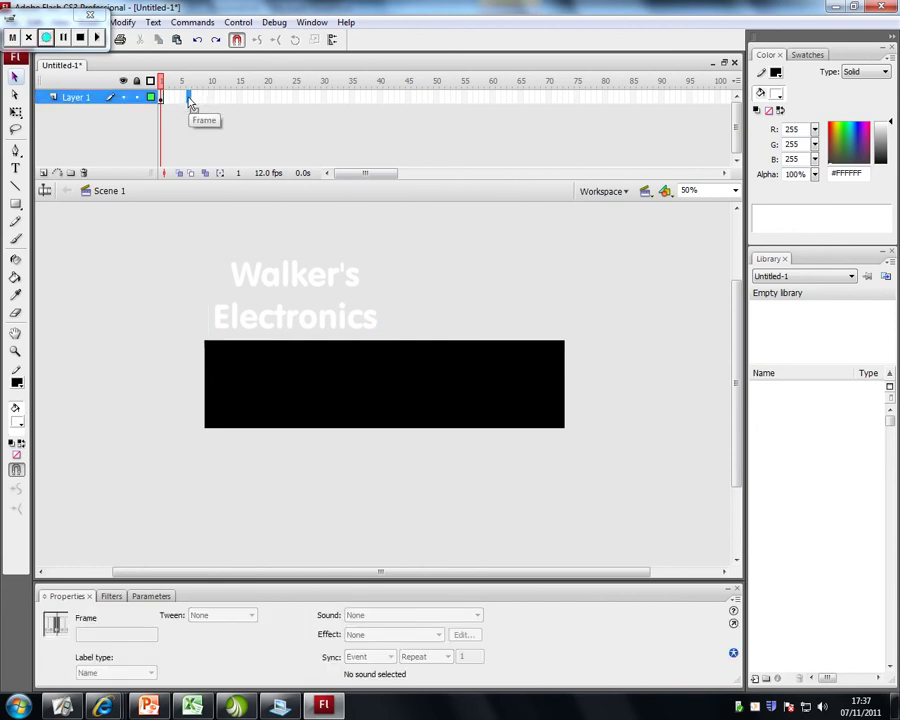
{"action": "right_click", "coordinate": [190, 103]}
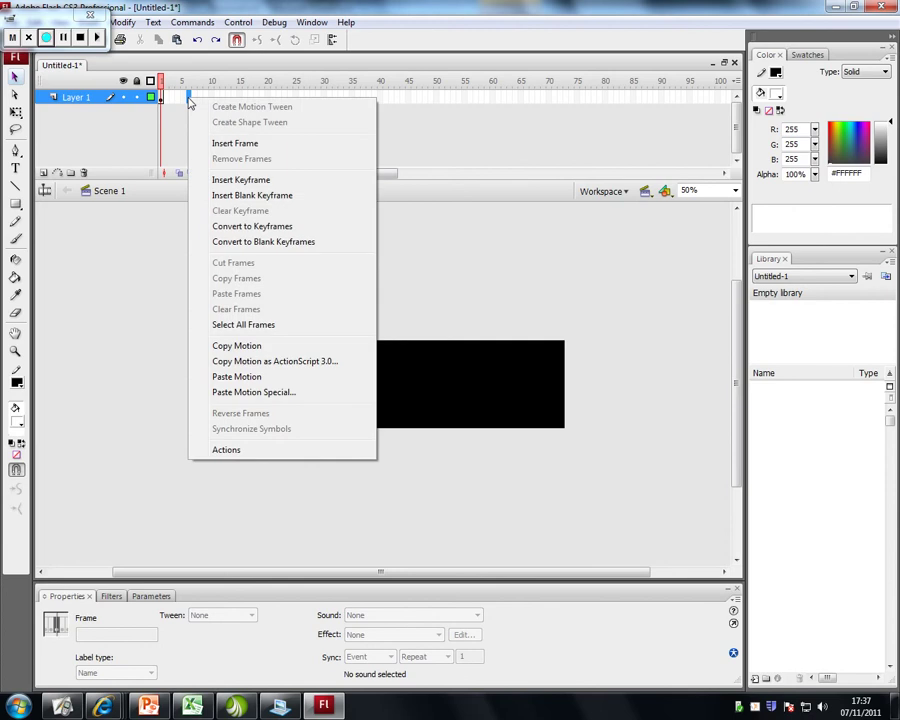
{"action": "left_click", "coordinate": [247, 182]}
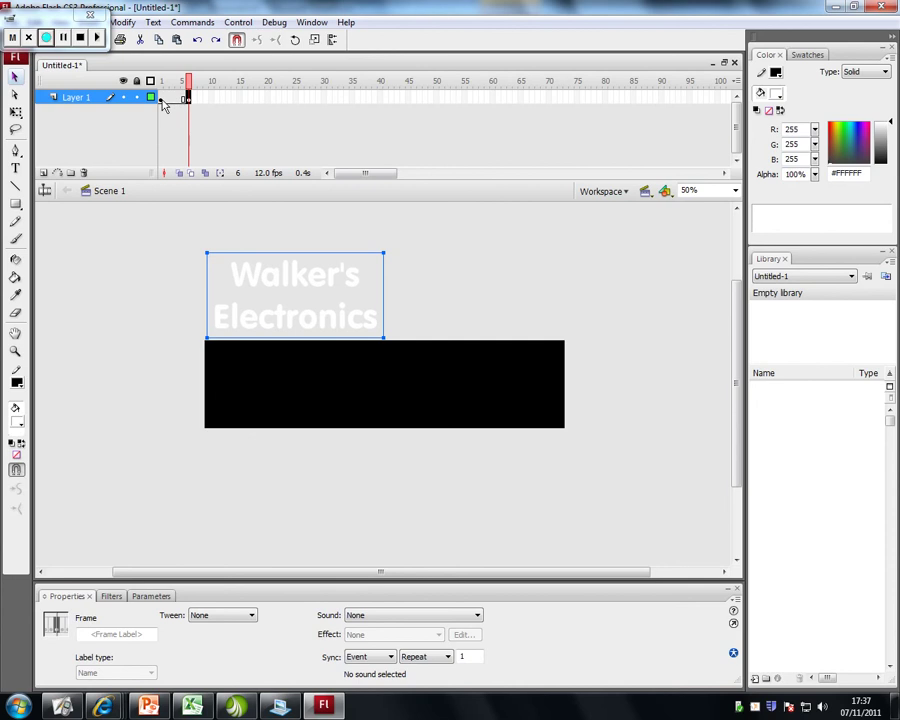
Step: At frame 6, move the "Walker's Electronics" text straight down from above the stage until it fills the stage's left part
{"action": "left_click", "coordinate": [161, 98]}
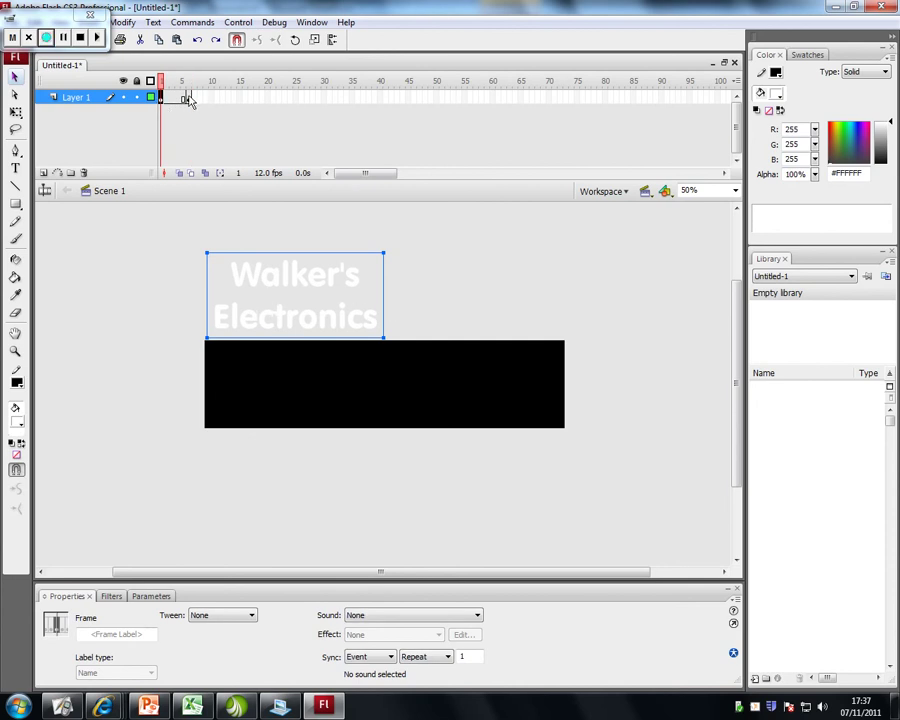
{"action": "left_click", "coordinate": [189, 99]}
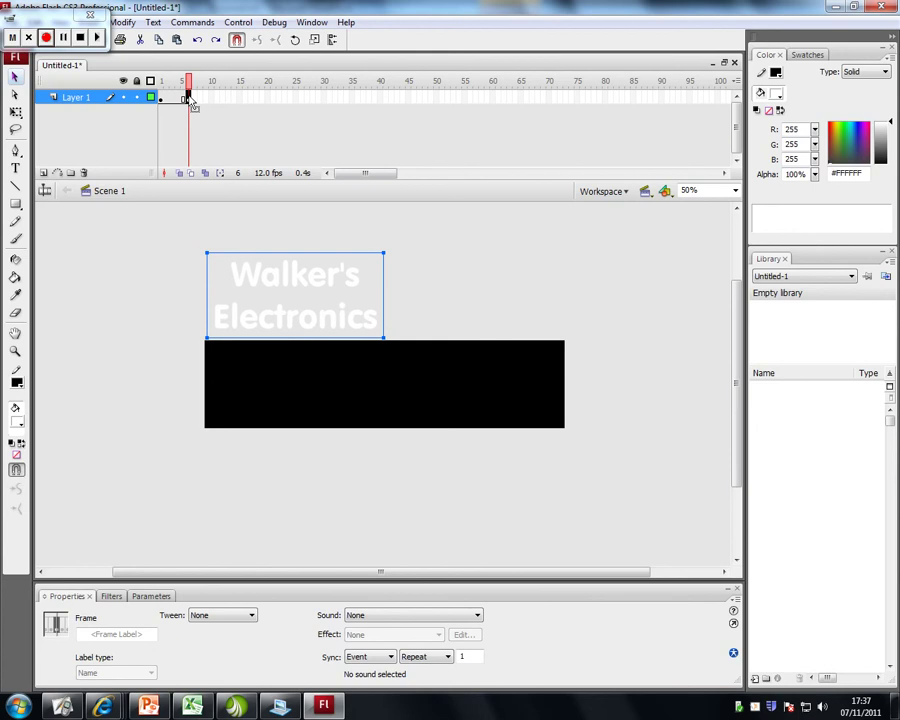
{"action": "key", "text": "shift+Down"}
{"action": "key", "text": "shift+Down"}
{"action": "key", "text": "shift+Down"}
{"action": "key", "text": "shift+Down"}
{"action": "key", "text": "shift+Down"}
{"action": "key", "text": "shift+Down"}
{"action": "key", "text": "shift+Down"}
{"action": "key", "text": "shift+Down"}
{"action": "key", "text": "shift+Down"}
{"action": "key", "text": "shift+Down"}
{"action": "key", "text": "shift+Down"}
{"action": "key", "text": "shift+Down"}
{"action": "key", "text": "shift+Down"}
{"action": "key", "text": "shift+Down"}
{"action": "key", "text": "shift+Down"}
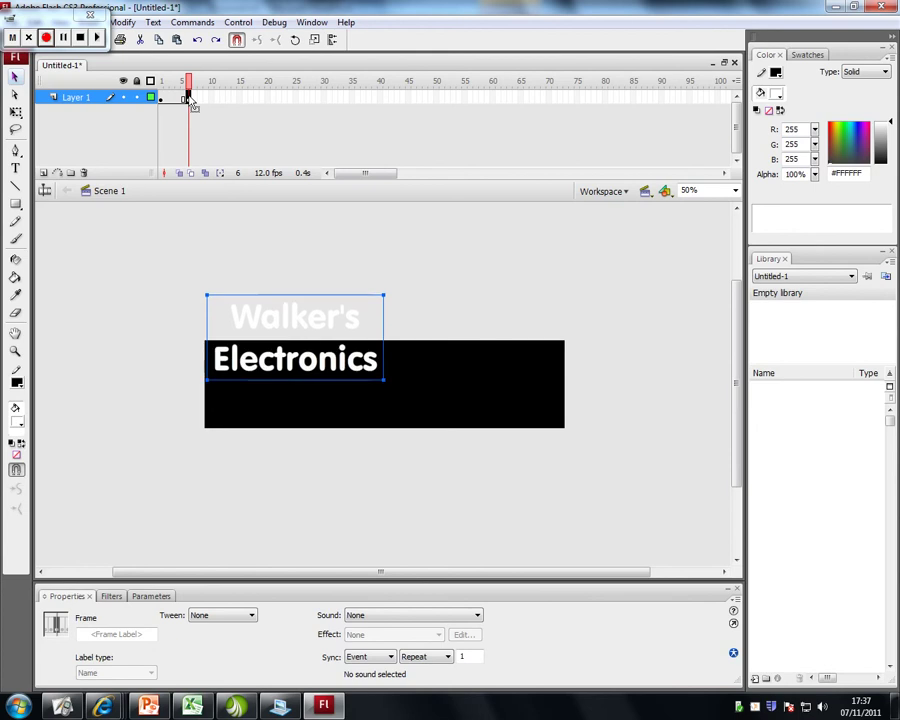
{"action": "key", "text": "shift+Down"}
{"action": "key", "text": "shift+Down"}
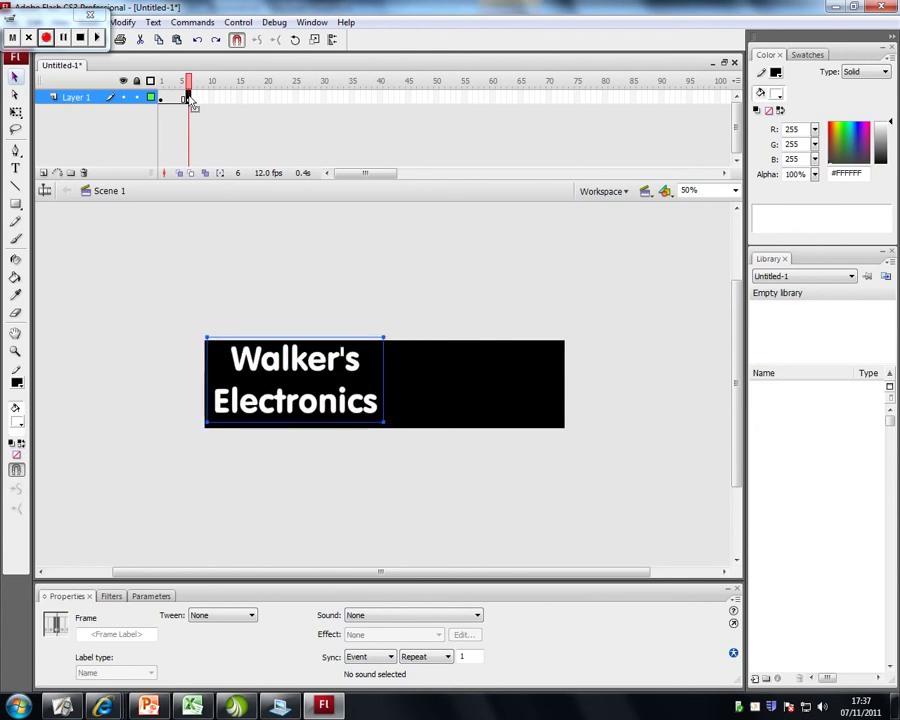
{"action": "key", "text": "shift+Up"}
Step: Compare the text's position at frames 1 and 6, play the timeline, and check the frames between the two keyframes
{"action": "left_click", "coordinate": [163, 99]}
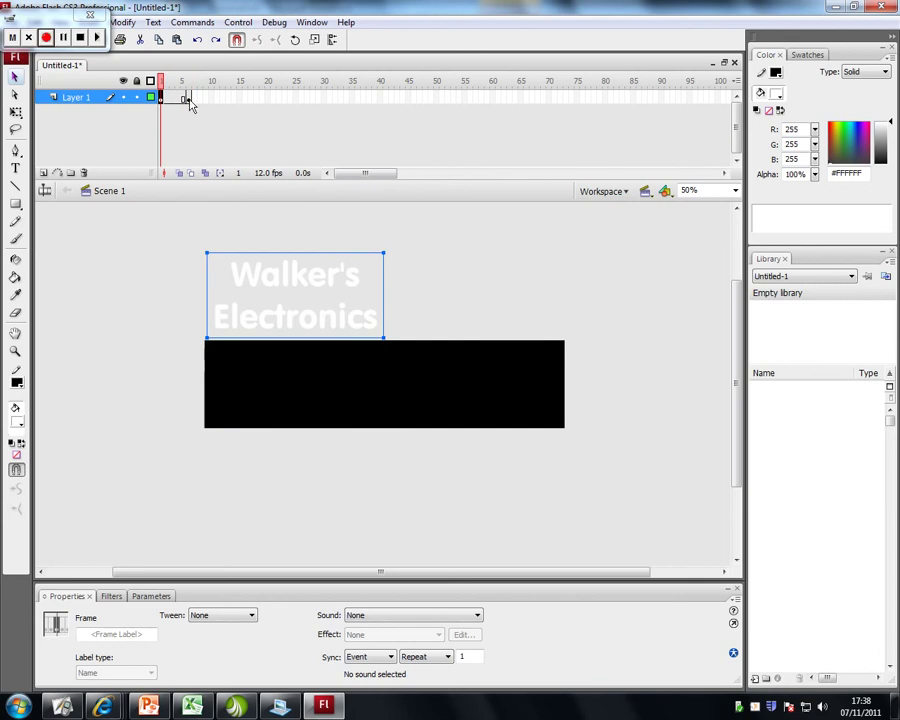
{"action": "left_click", "coordinate": [188, 99]}
{"action": "key", "text": "Return"}
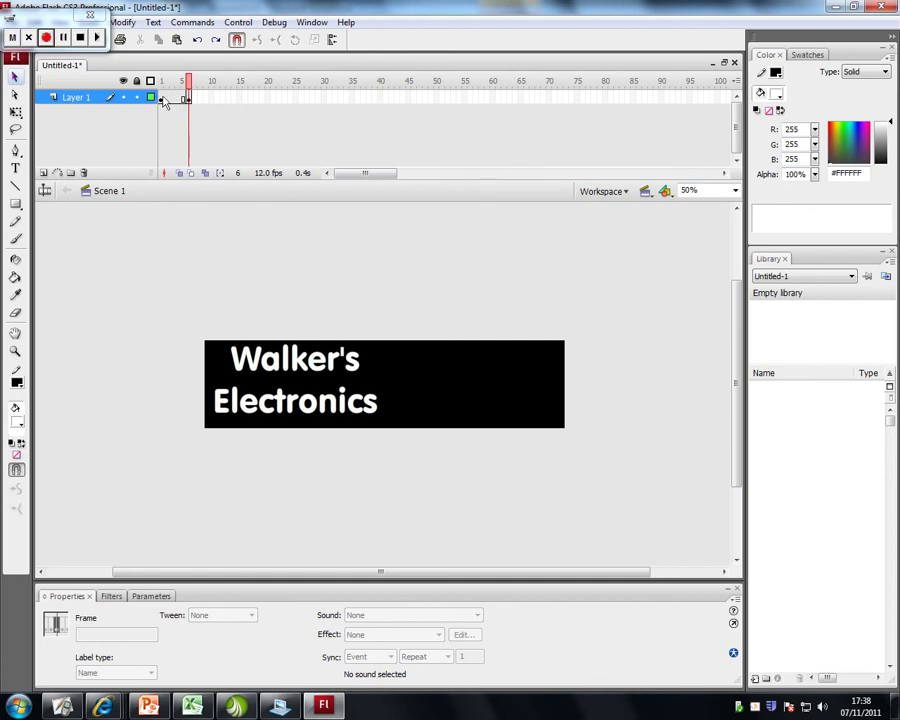
{"action": "left_click", "coordinate": [162, 99]}
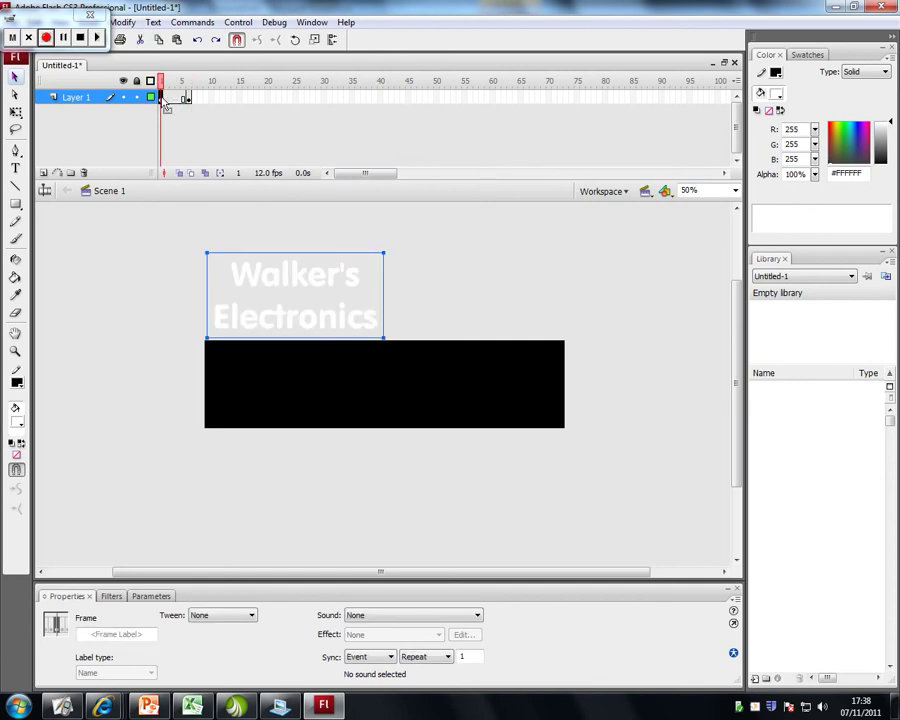
{"action": "mouse_move", "coordinate": [167, 105]}
{"action": "left_mouse_down"}
{"action": "mouse_move", "coordinate": [181, 100]}
{"action": "mouse_move", "coordinate": [172, 105]}
{"action": "left_mouse_up"}
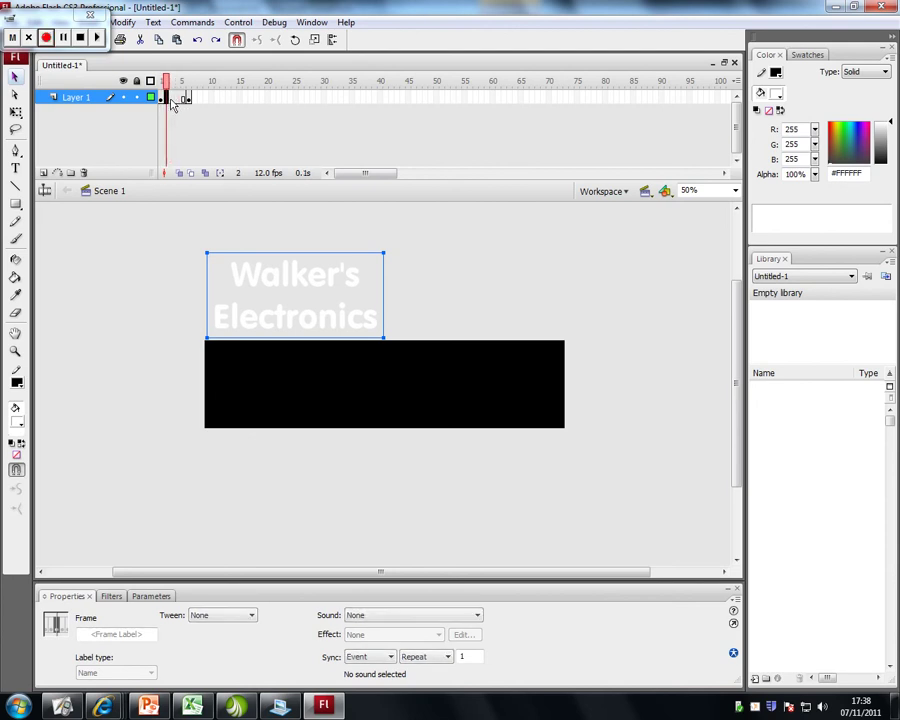
{"action": "key", "text": "period"}
{"action": "key", "text": "period"}
{"action": "key", "text": "period"}
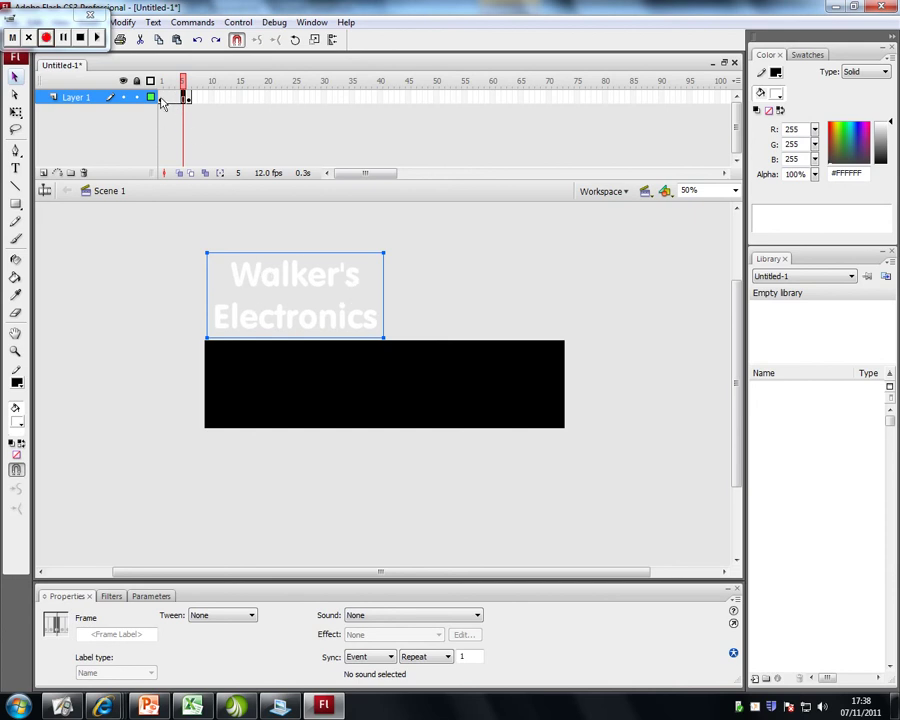
Step: Apply a Motion tween to Layer 1 starting from the keyframe at frame 1
{"action": "left_click", "coordinate": [161, 99]}
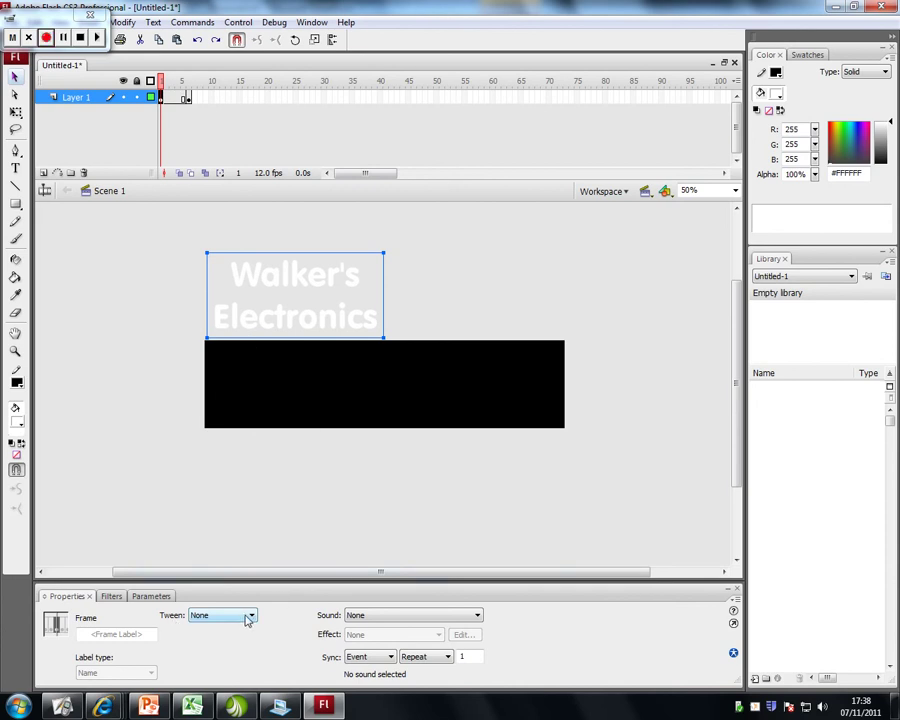
{"action": "left_click", "coordinate": [252, 617]}
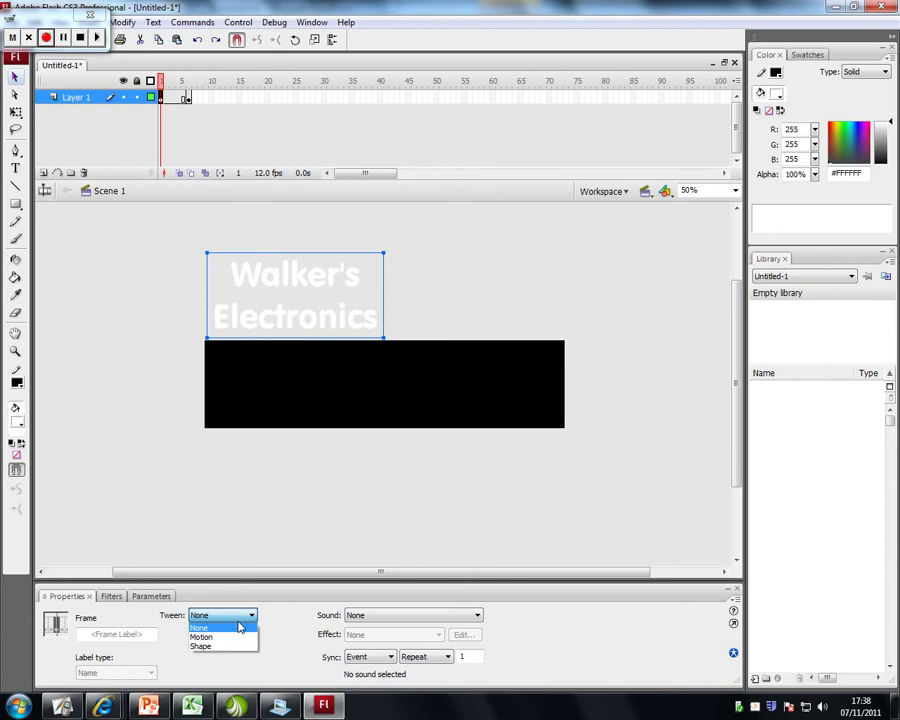
{"action": "left_click", "coordinate": [221, 637]}
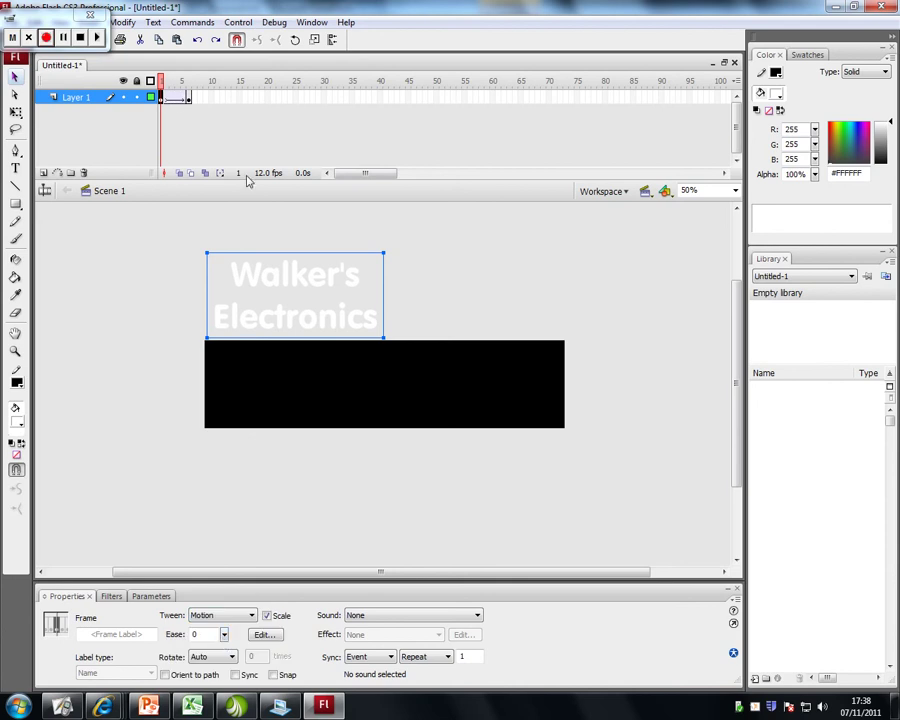
Step: Step back and forth through frames 2 to 6 to examine the text's tweened position in each frame
{"action": "left_click", "coordinate": [168, 97]}
{"action": "left_click", "coordinate": [173, 98]}
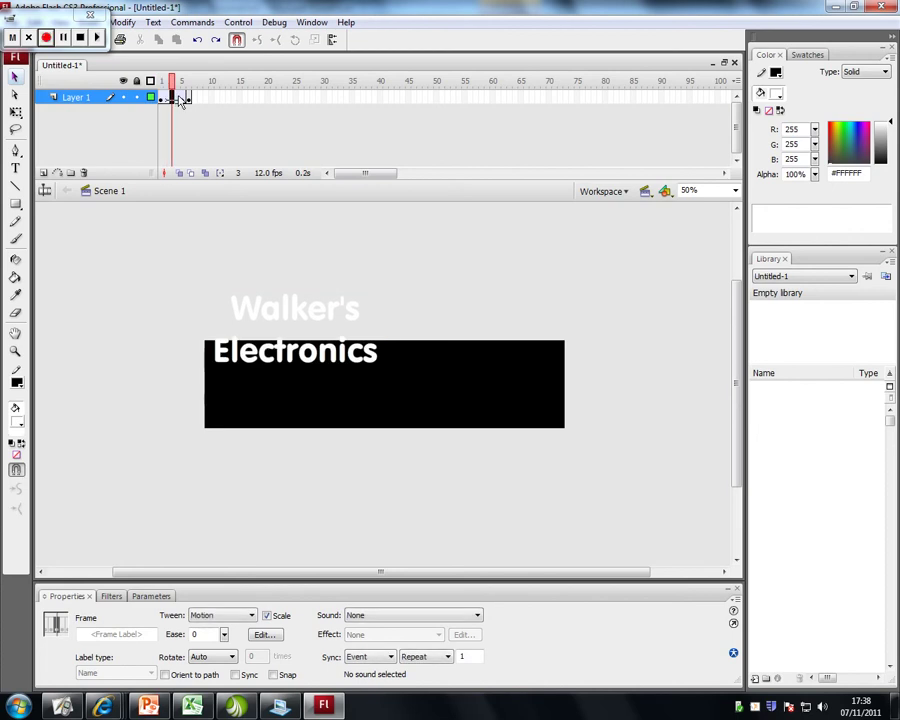
{"action": "left_click", "coordinate": [178, 98]}
{"action": "left_click", "coordinate": [184, 98]}
{"action": "left_click", "coordinate": [177, 98]}
{"action": "left_click", "coordinate": [173, 98]}
{"action": "left_click", "coordinate": [168, 98]}
{"action": "left_click", "coordinate": [173, 98]}
{"action": "left_click", "coordinate": [178, 98]}
{"action": "left_click", "coordinate": [184, 98]}
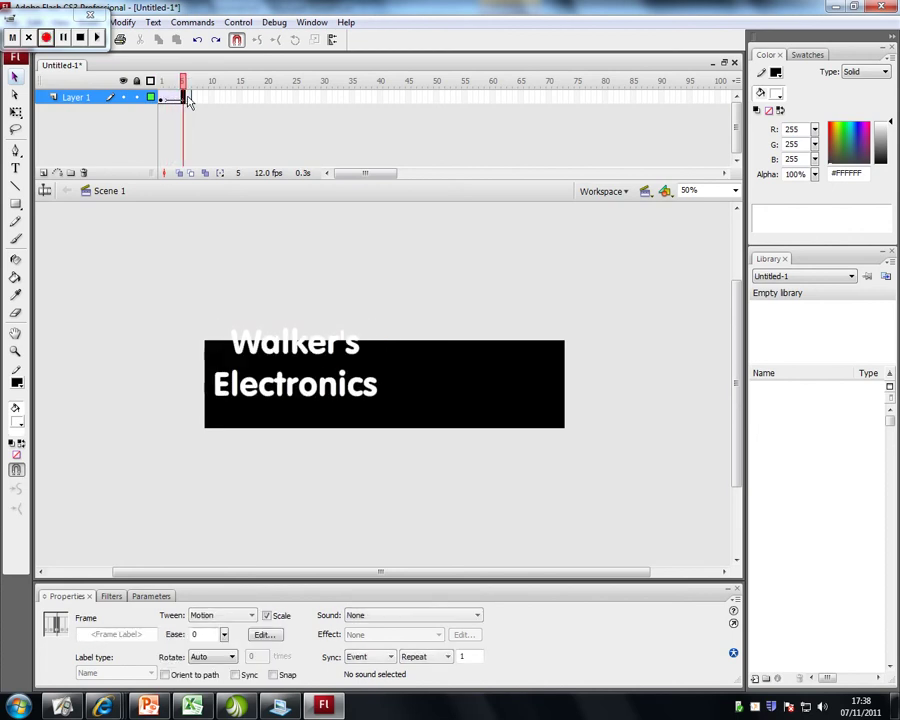
{"action": "left_click", "coordinate": [189, 98]}
{"action": "left_click", "coordinate": [254, 362]}
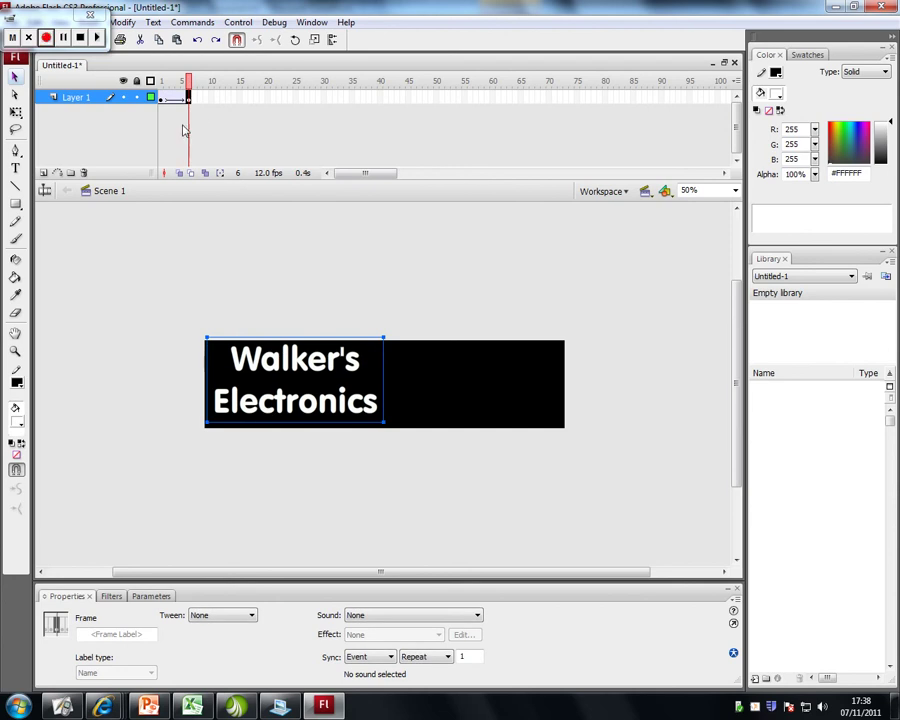
Step: Play the animation from frame 1 several times to preview the text dropping onto the stage
{"action": "left_click", "coordinate": [162, 98]}
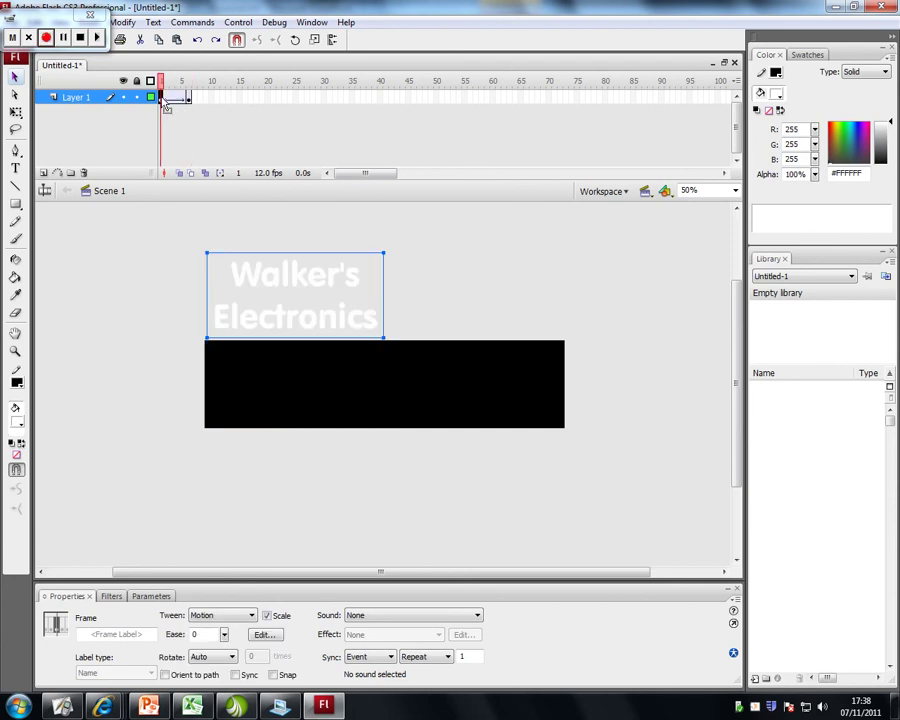
{"action": "key", "text": "Return"}
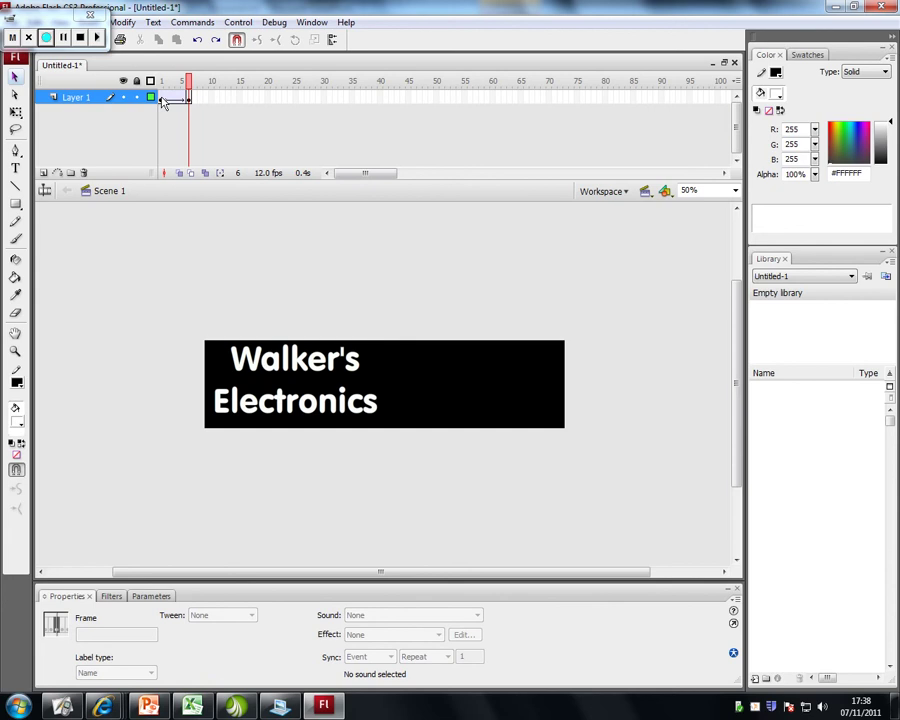
{"action": "key", "text": "Return"}
{"action": "key", "text": "Return"}
Step: Insert a keyframe at frame 25 of Layer 1
{"action": "left_click", "coordinate": [296, 99]}
{"action": "right_click", "coordinate": [297, 100]}
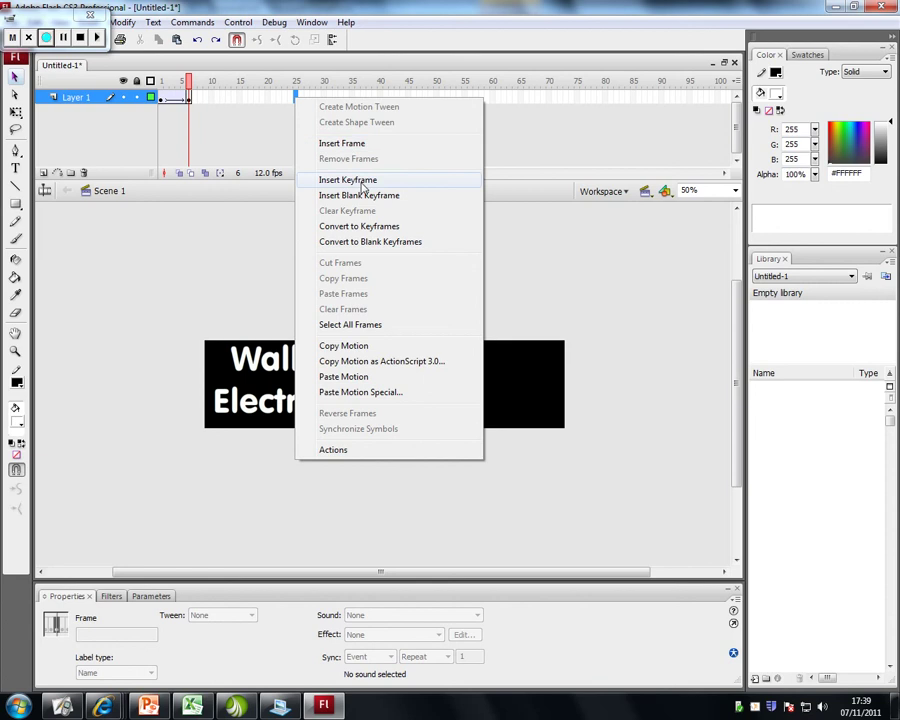
{"action": "left_click", "coordinate": [361, 182]}
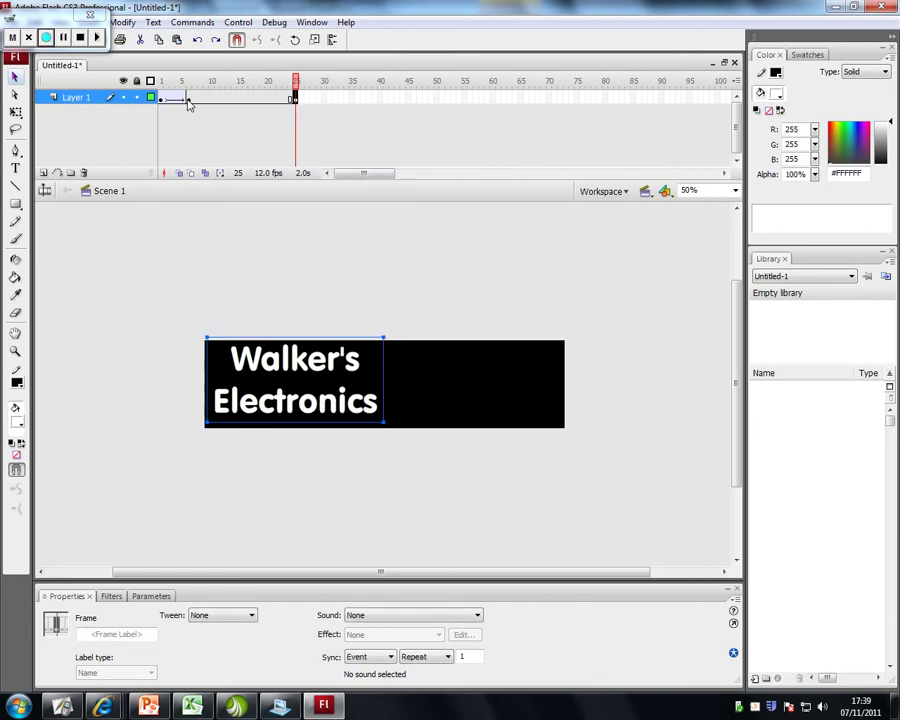
Step: At frame 25, move the "Walker's Electronics" text horizontally to the right end of the stage, with all its letters inside the stage
{"action": "left_click", "coordinate": [189, 99]}
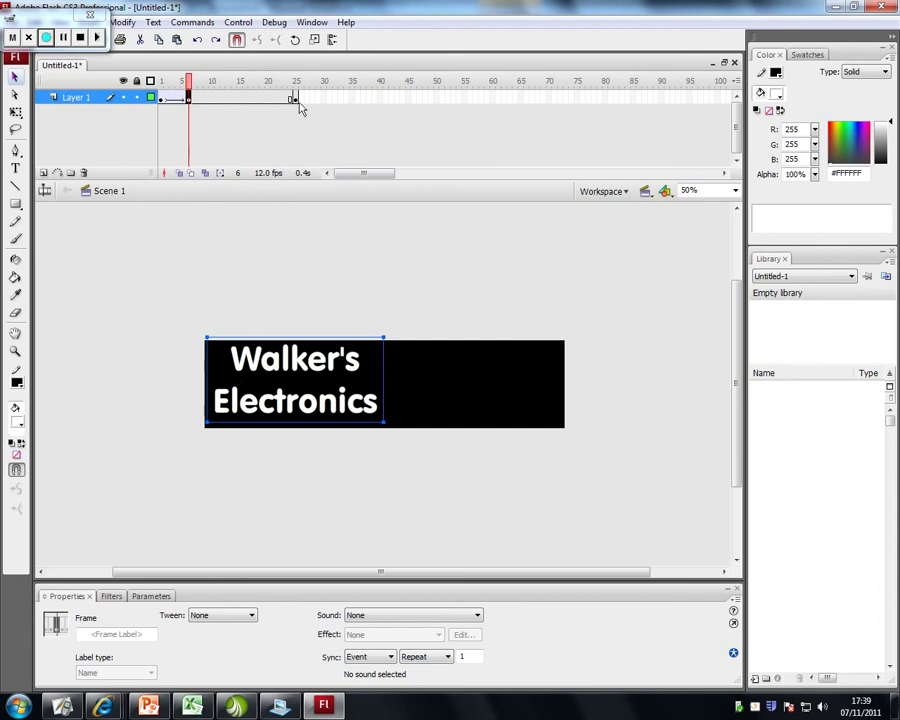
{"action": "left_click", "coordinate": [295, 98]}
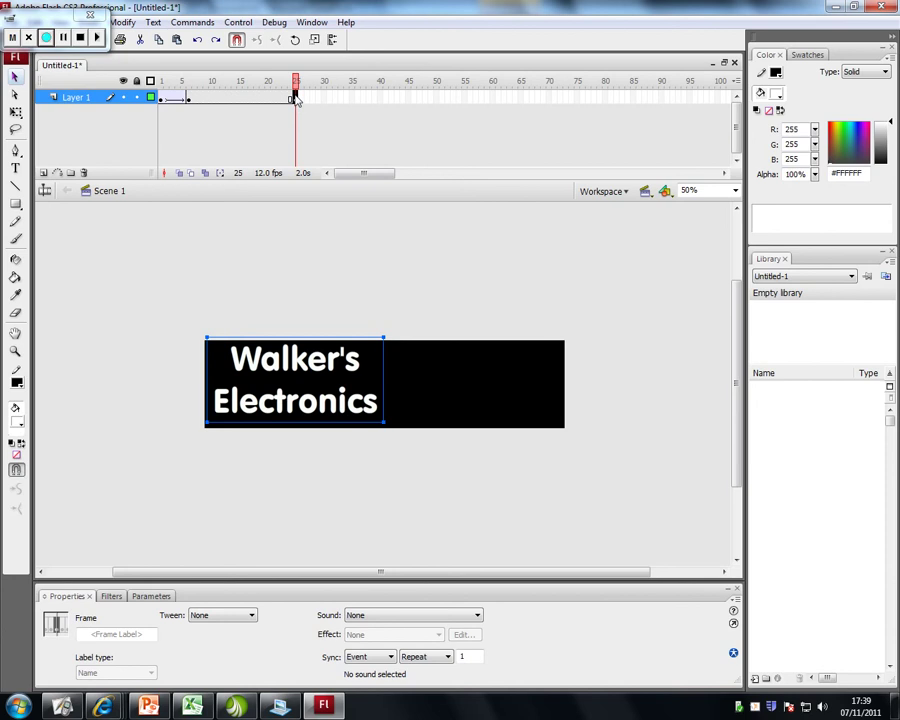
{"action": "key", "text": "Right"}
{"action": "key", "text": "Right"}
{"action": "key", "text": "Right"}
{"action": "key", "text": "Right"}
{"action": "key", "text": "Right"}
{"action": "key", "text": "Right"}
{"action": "key", "text": "Right"}
{"action": "key", "text": "Right"}
{"action": "key", "text": "Right"}
{"action": "key", "text": "Right"}
{"action": "key", "text": "Right"}
{"action": "key", "text": "Right"}
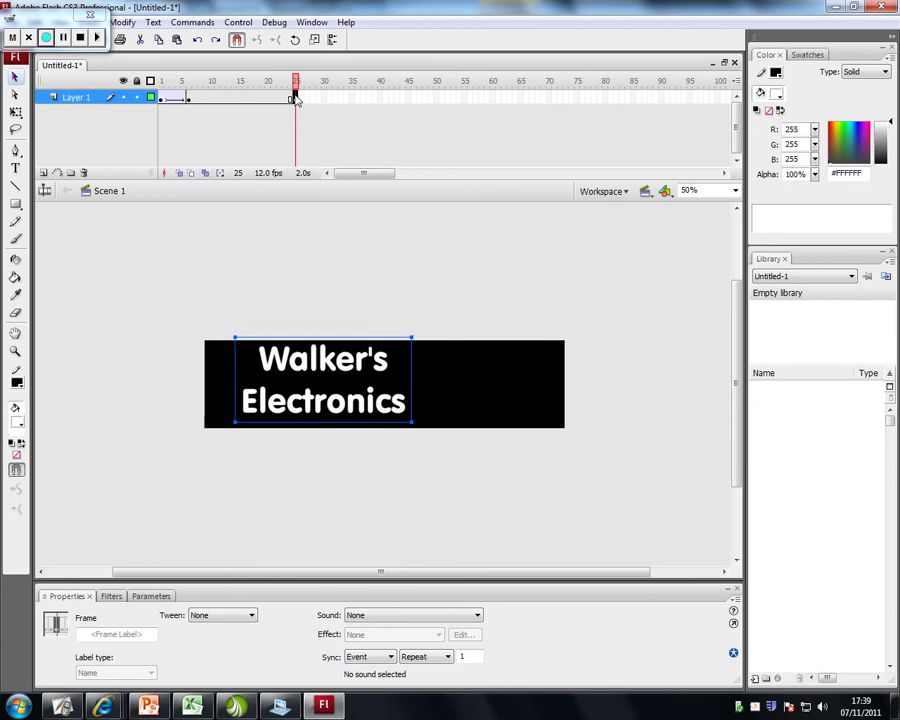
{"action": "key", "text": "Right"}
{"action": "key", "text": "Right"}
{"action": "key", "text": "Right"}
{"action": "key", "text": "Right"}
{"action": "key", "text": "Right"}
{"action": "key", "text": "Right"}
{"action": "key", "text": "Right"}
{"action": "key", "text": "Right"}
{"action": "key", "text": "Right"}
{"action": "key", "text": "Right"}
{"action": "key", "text": "Right"}
{"action": "key", "text": "Right"}
{"action": "key", "text": "Right"}
{"action": "key", "text": "Right"}
{"action": "key", "text": "Right"}
{"action": "key", "text": "Right"}
{"action": "key", "text": "Right"}
{"action": "key", "text": "Right"}
{"action": "key", "text": "Right"}
{"action": "key", "text": "Right"}
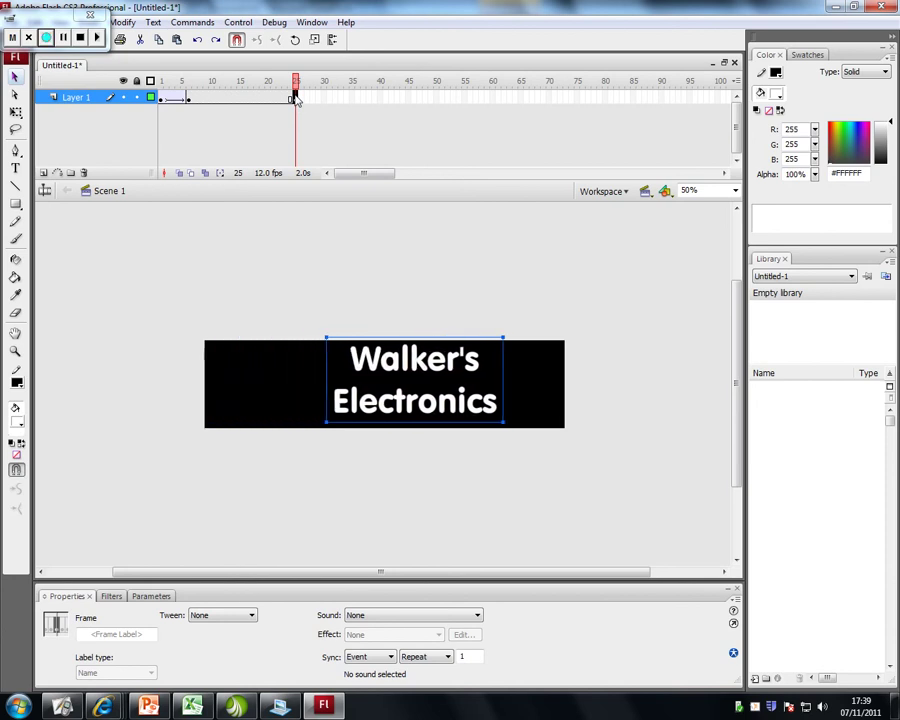
{"action": "key", "text": "Right"}
{"action": "key", "text": "Right"}
{"action": "key", "text": "Right"}
{"action": "key", "text": "Right"}
{"action": "key", "text": "Right"}
{"action": "key", "text": "Right"}
{"action": "key", "text": "Right"}
{"action": "key", "text": "Right"}
{"action": "key", "text": "Right"}
{"action": "key", "text": "Right"}
{"action": "key", "text": "Right"}
{"action": "key", "text": "Right"}
{"action": "key", "text": "Right"}
{"action": "key", "text": "Right"}
{"action": "key", "text": "Right"}
{"action": "key", "text": "Right"}
{"action": "key", "text": "Right"}
{"action": "key", "text": "Right"}
{"action": "key", "text": "Right"}
{"action": "key", "text": "Right"}
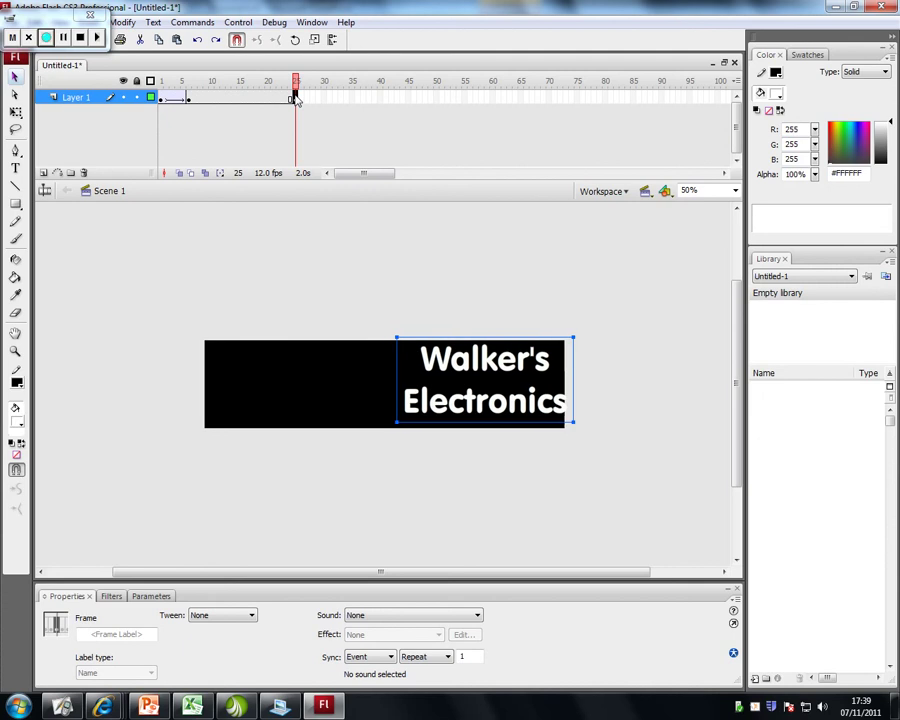
{"action": "key", "text": "Left"}
{"action": "key", "text": "Left"}
{"action": "key", "text": "Left"}
{"action": "key", "text": "Left"}
{"action": "key", "text": "Left"}
{"action": "key", "text": "Left"}
{"action": "key", "text": "Left"}
{"action": "key", "text": "Left"}
{"action": "key", "text": "Left"}
{"action": "key", "text": "Left"}
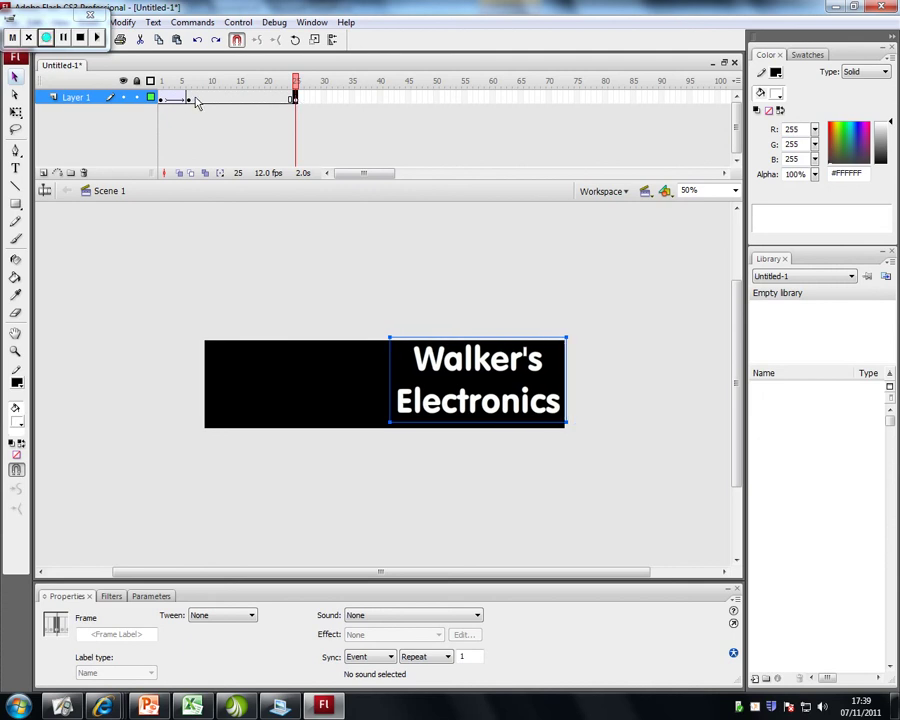
Step: Apply a Motion tween to Layer 1 starting from the keyframe at frame 6
{"action": "mouse_move", "coordinate": [193, 100]}
{"action": "left_mouse_down"}
{"action": "mouse_move", "coordinate": [283, 103]}
{"action": "mouse_move", "coordinate": [188, 100]}
{"action": "left_mouse_up"}
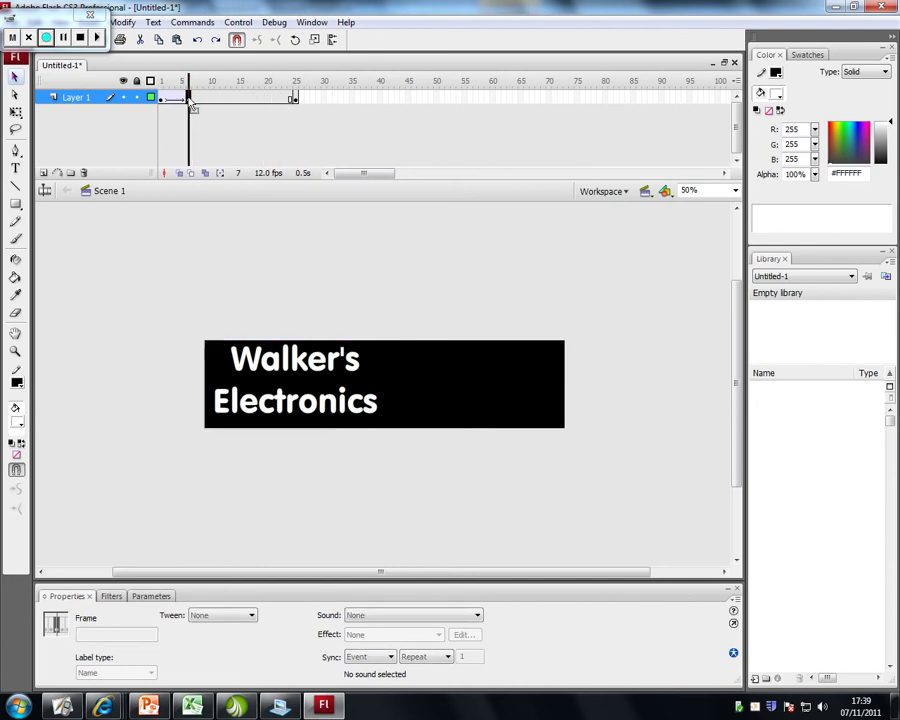
{"action": "left_click", "coordinate": [251, 615]}
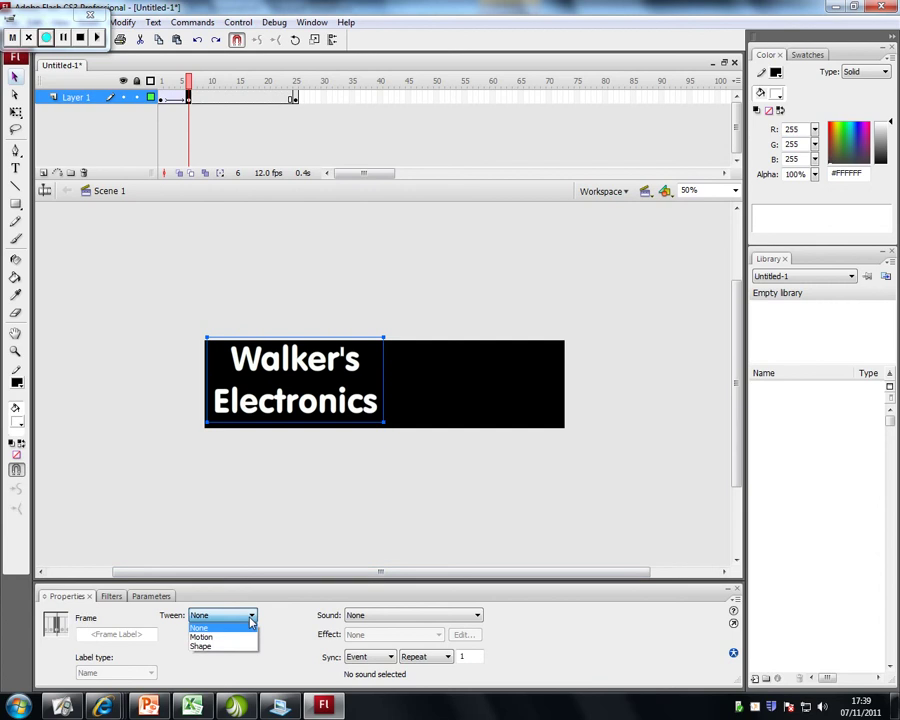
{"action": "left_click", "coordinate": [226, 633]}
Step: Examine the text's sideways movement between frames 6 and 25, and play the whole animation from frame 1
{"action": "left_click", "coordinate": [195, 101]}
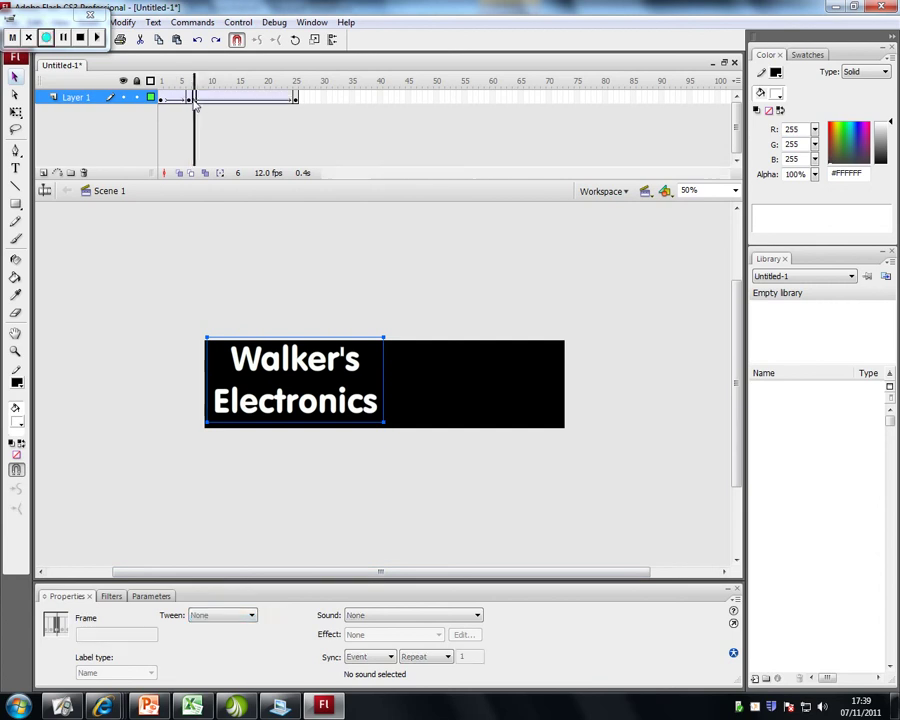
{"action": "left_click", "coordinate": [206, 101]}
{"action": "left_click_drag", "start_coordinate": [207, 104], "coordinate": [285, 99]}
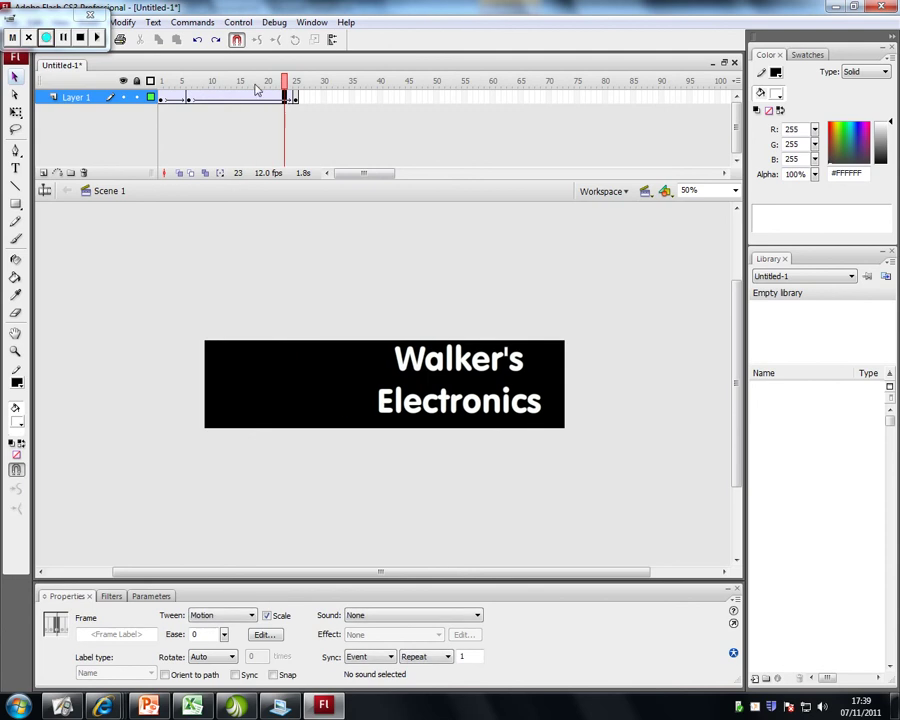
{"action": "left_click", "coordinate": [162, 99]}
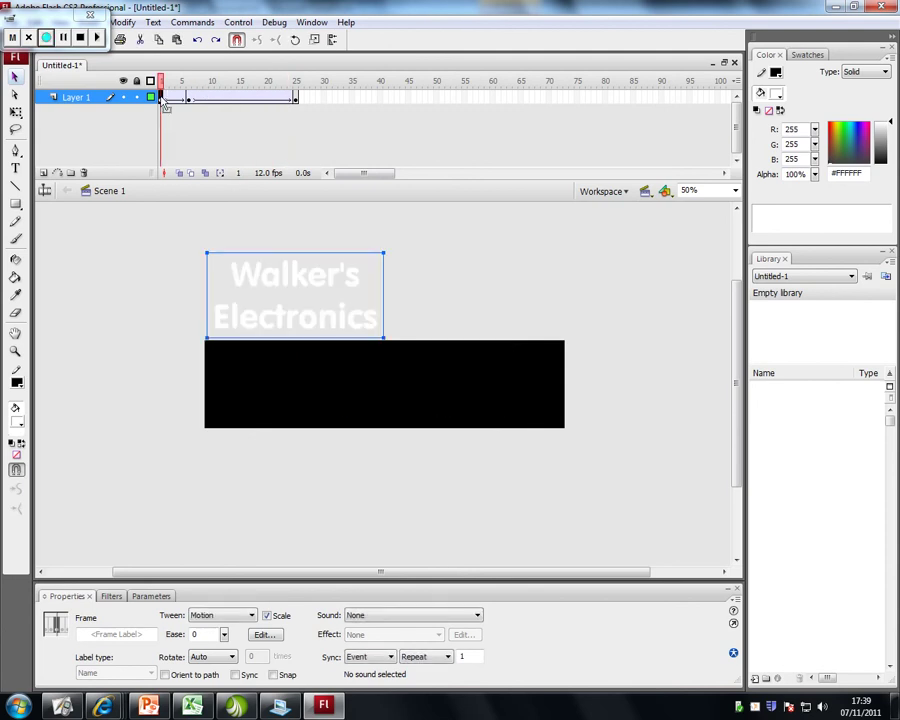
{"action": "key", "text": "Return"}
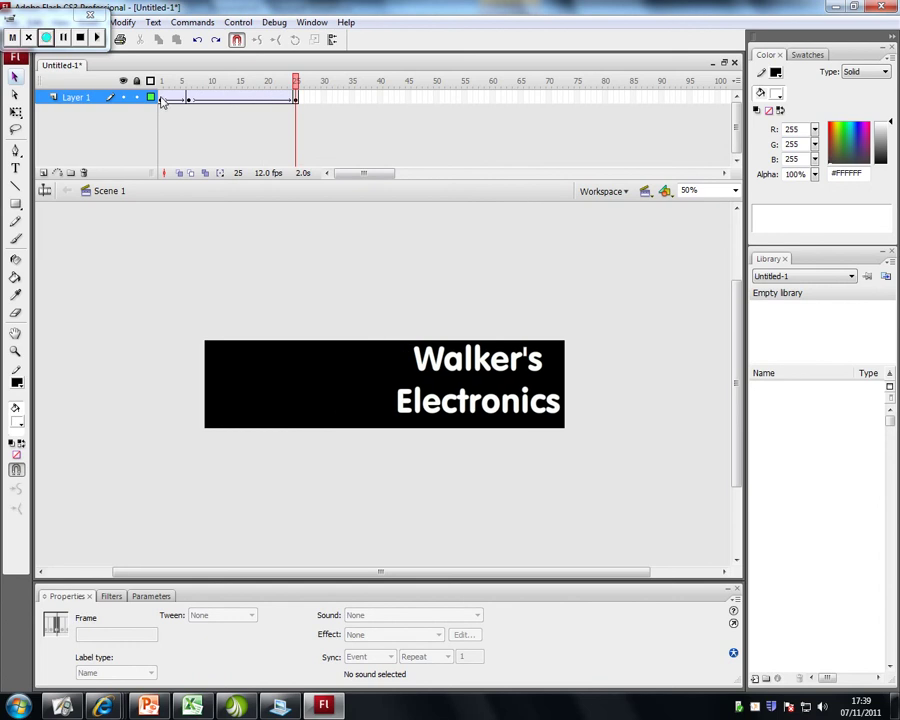
Step: Insert a keyframe at frame 45 of Layer 1 and go back to the keyframe at frame 25
{"action": "left_click", "coordinate": [436, 98]}
{"action": "right_click", "coordinate": [437, 99]}
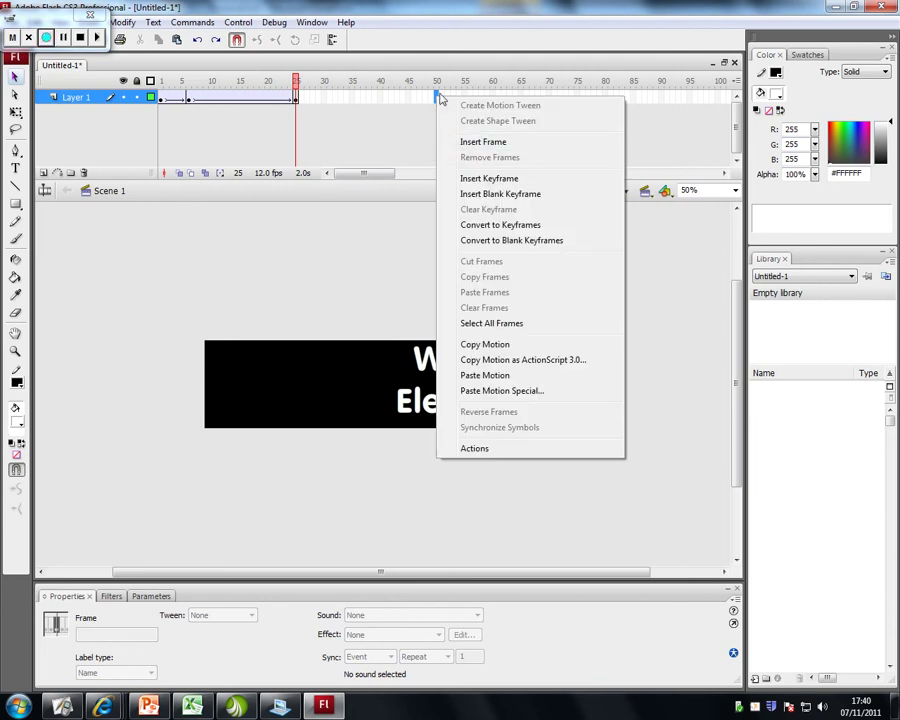
{"action": "left_click", "coordinate": [408, 99]}
{"action": "right_click", "coordinate": [408, 99]}
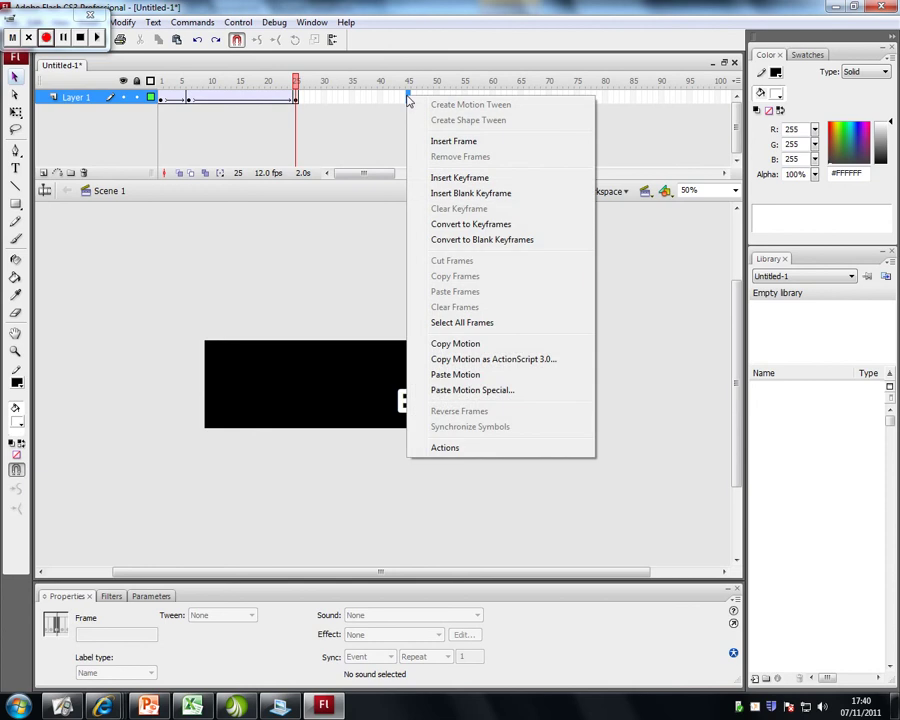
{"action": "left_click", "coordinate": [446, 177]}
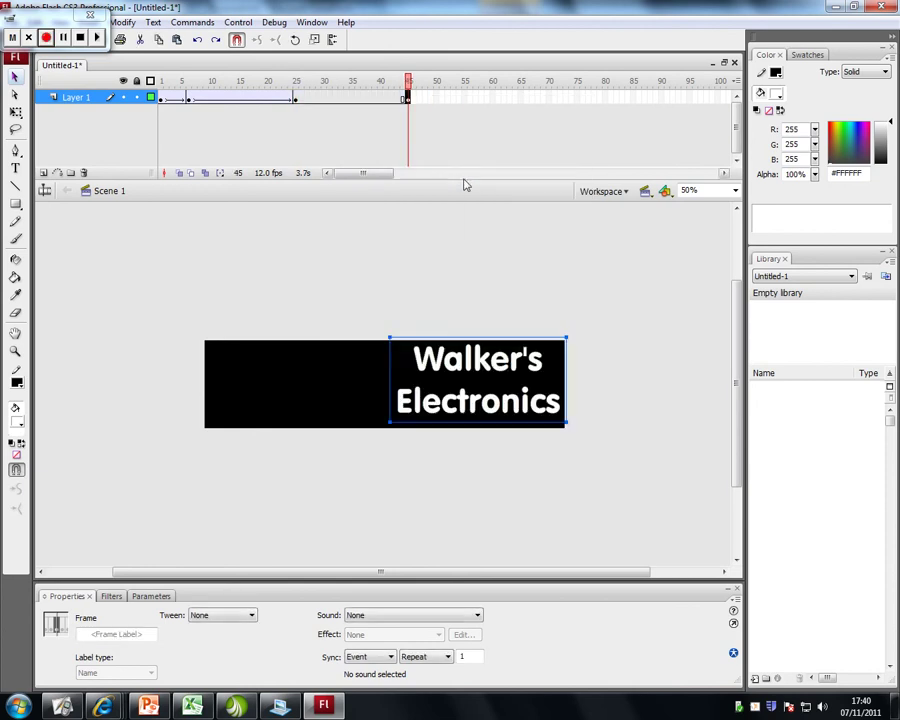
{"action": "left_click", "coordinate": [298, 100]}
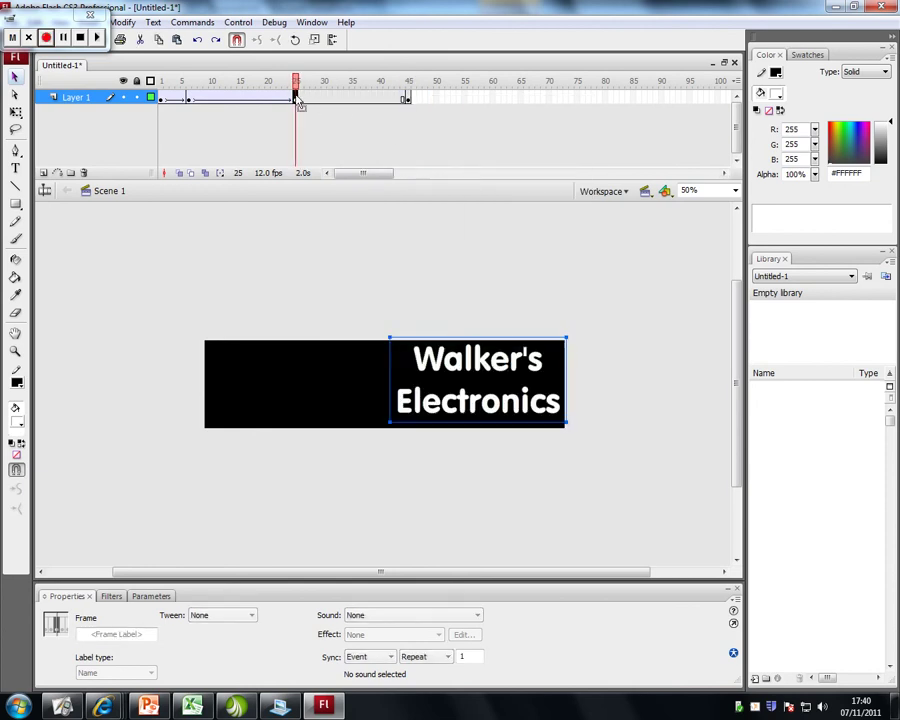
Step: At frame 45, move the "Walker's Electronics" text horizontally back to the left end of the stage
{"action": "left_click", "coordinate": [408, 100]}
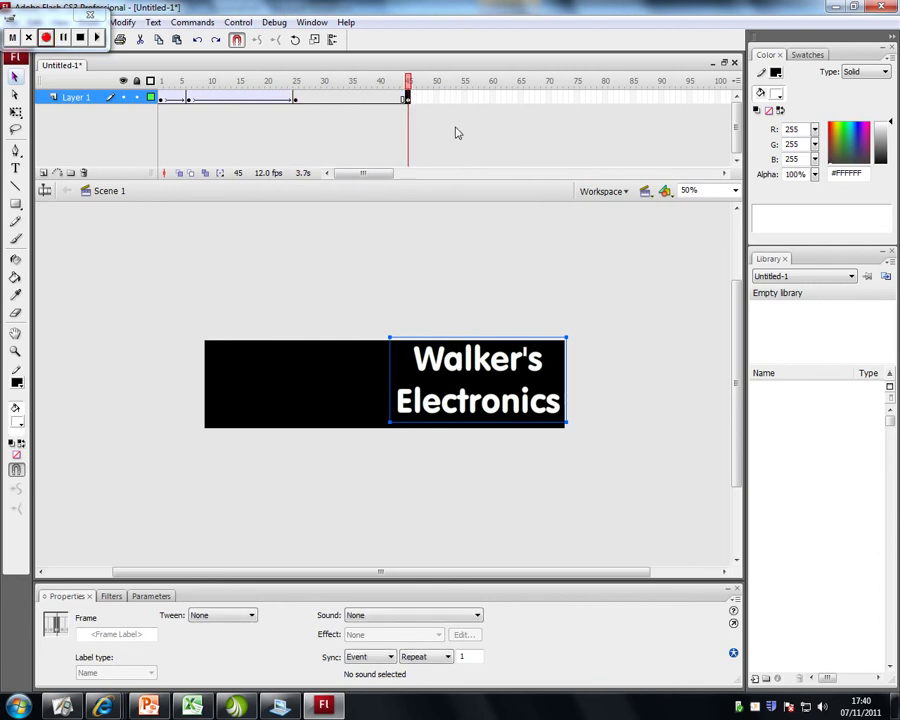
{"action": "key", "text": "shift+Left"}
{"action": "key", "text": "shift+Left"}
{"action": "key", "text": "shift+Left"}
{"action": "key", "text": "shift+Left"}
{"action": "key", "text": "shift+Left"}
{"action": "key", "text": "shift+Left"}
{"action": "key", "text": "shift+Left"}
{"action": "key", "text": "shift+Left"}
{"action": "key", "text": "shift+Left"}
{"action": "key", "text": "shift+Left"}
{"action": "key", "text": "shift+Left"}
{"action": "key", "text": "shift+Left"}
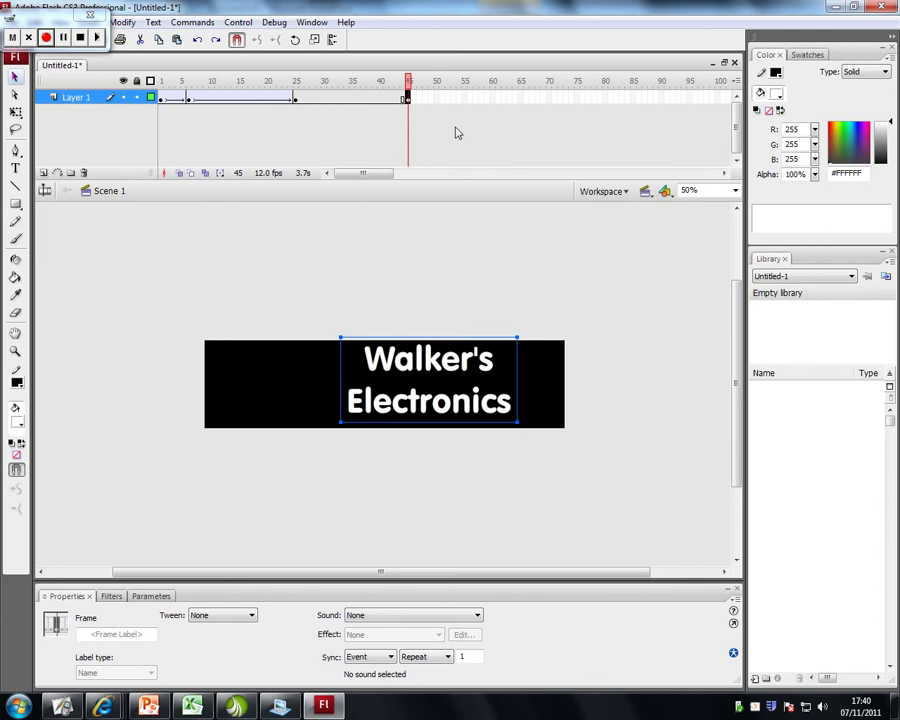
{"action": "key", "text": "shift+Left"}
{"action": "key", "text": "shift+Left"}
{"action": "key", "text": "shift+Left"}
{"action": "key", "text": "shift+Left"}
{"action": "key", "text": "shift+Left"}
{"action": "key", "text": "shift+Left"}
{"action": "key", "text": "shift+Left"}
{"action": "key", "text": "shift+Left"}
{"action": "key", "text": "shift+Left"}
{"action": "key", "text": "shift+Left"}
{"action": "key", "text": "shift+Left"}
{"action": "key", "text": "shift+Left"}
{"action": "key", "text": "shift+Left"}
{"action": "key", "text": "shift+Left"}
{"action": "key", "text": "shift+Left"}
{"action": "key", "text": "shift+Left"}
{"action": "key", "text": "shift+Left"}
{"action": "key", "text": "shift+Left"}
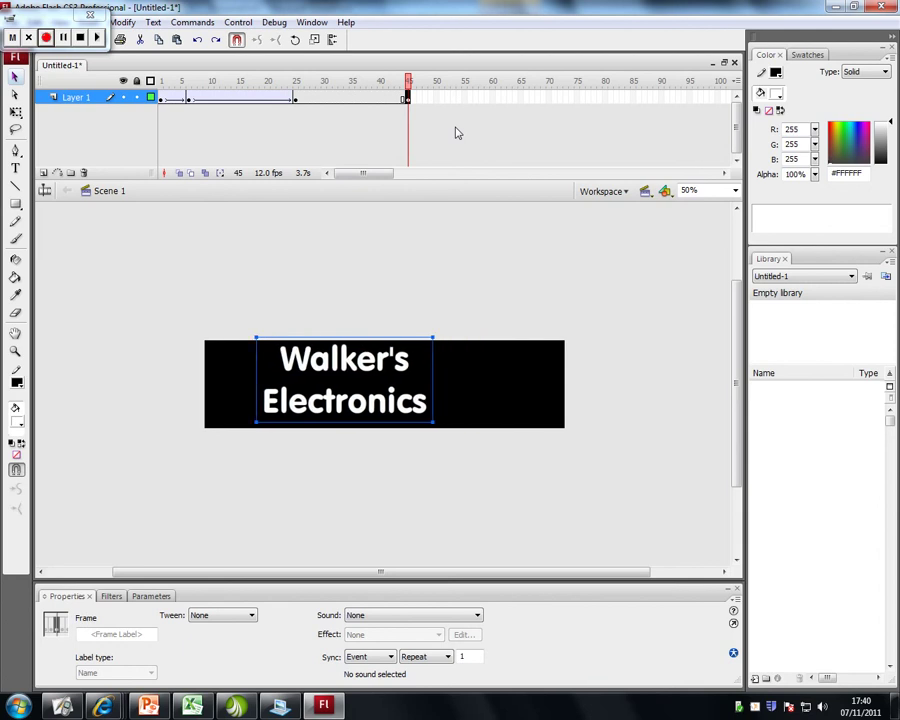
{"action": "key", "text": "shift+Left"}
{"action": "key", "text": "shift+Left"}
{"action": "key", "text": "shift+Left"}
{"action": "key", "text": "shift+Left"}
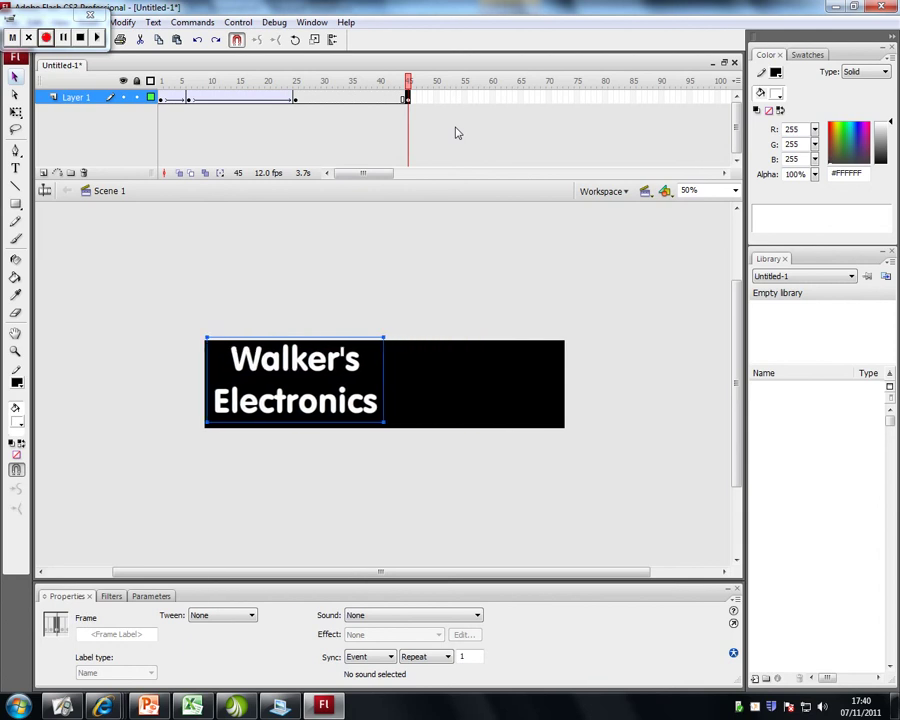
Step: Apply a Motion tween to Layer 1 starting from the keyframe at frame 25, and play the animation from frame 1
{"action": "left_click", "coordinate": [295, 98]}
{"action": "left_click", "coordinate": [251, 616]}
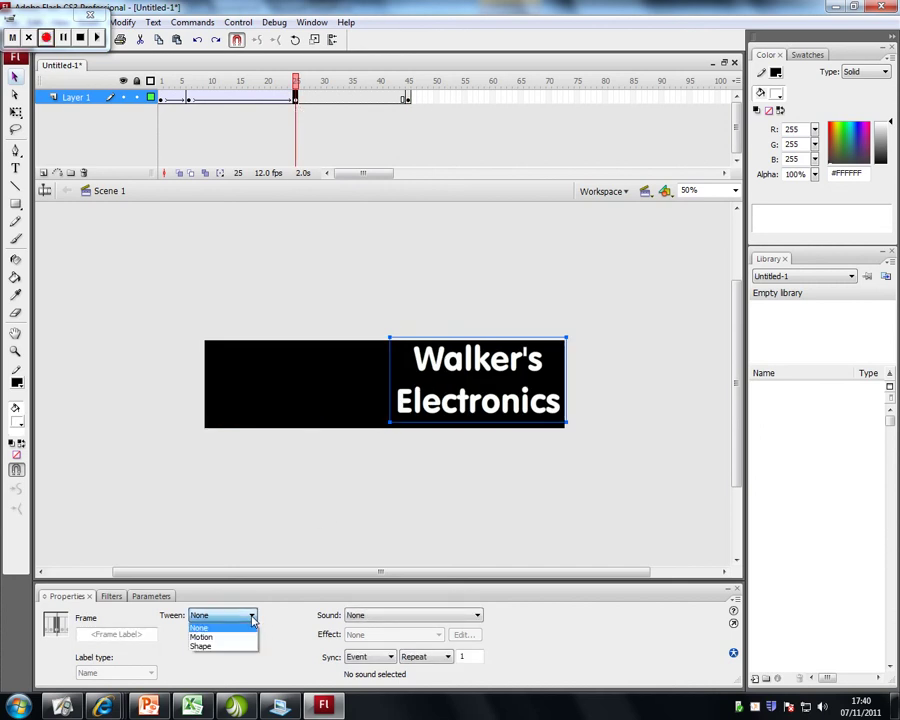
{"action": "left_click", "coordinate": [236, 634]}
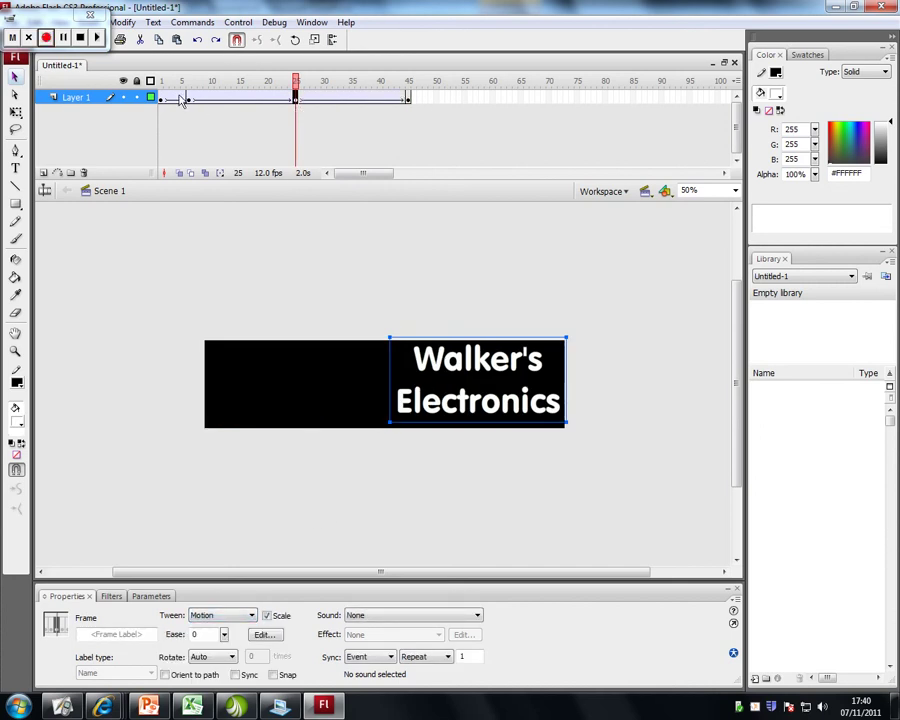
{"action": "left_click", "coordinate": [162, 99]}
{"action": "key", "text": "Return"}
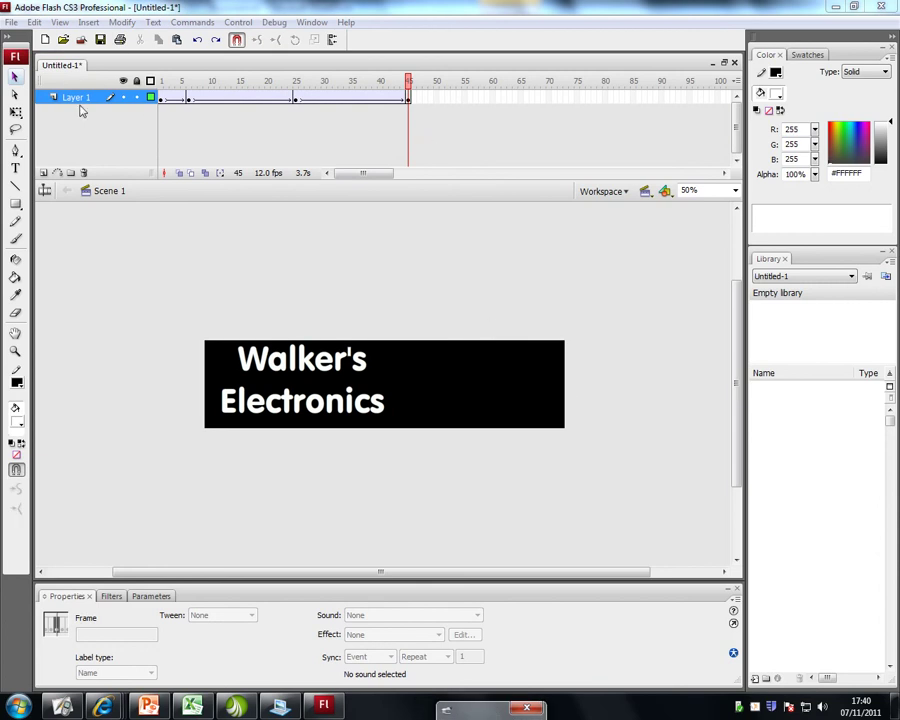
Step: Rename Layer 1 as Text
{"action": "double_click", "coordinate": [80, 97]}
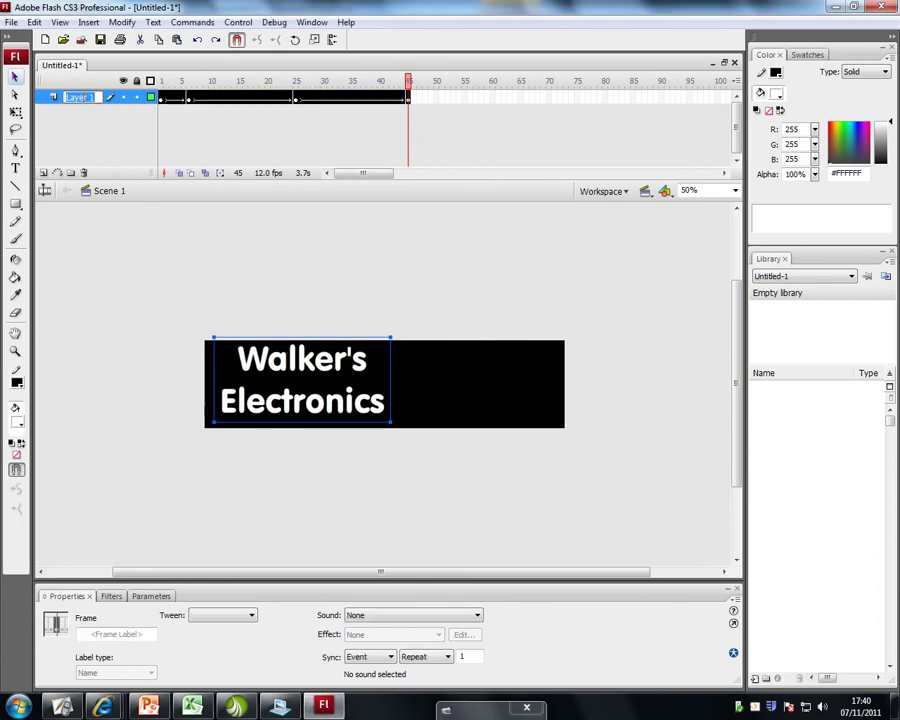
{"action": "type", "text": "Text"}
{"action": "key", "text": "Return"}
Step: Lock the Text layer against editing and hide it from the stage
{"action": "left_click", "coordinate": [137, 106]}
{"action": "left_click", "coordinate": [262, 362]}
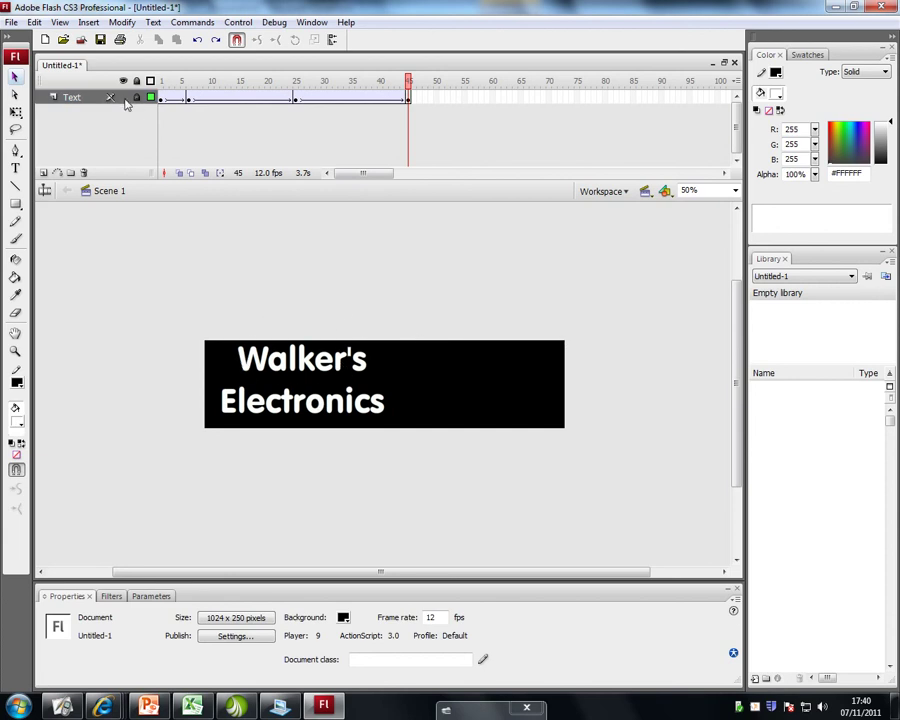
{"action": "left_click", "coordinate": [123, 97]}
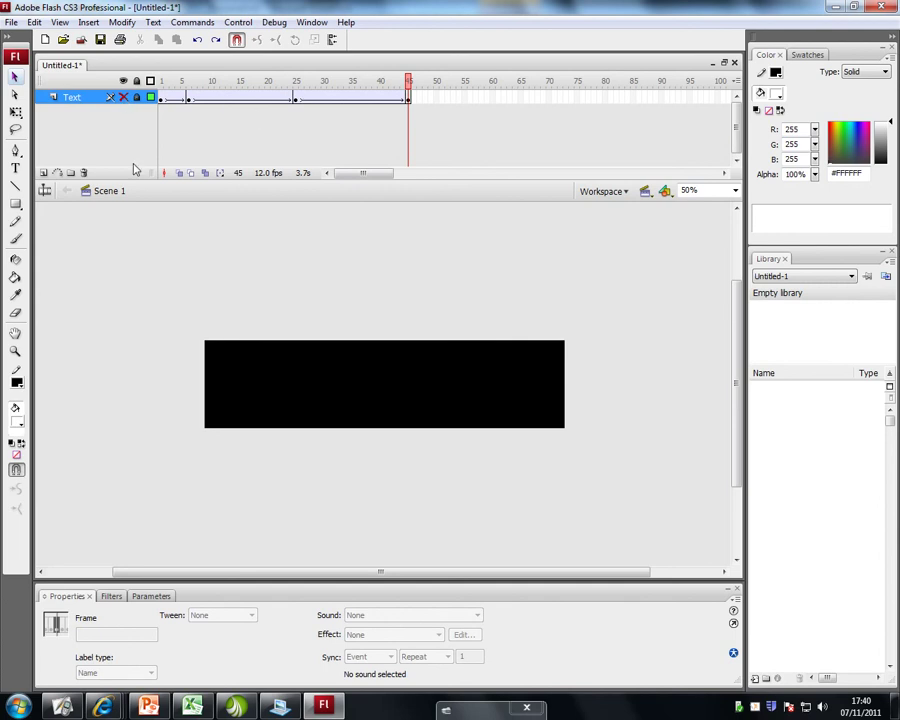
Step: Return to frame 1 and insert a new layer named Logo above the Text layer
{"action": "left_click_drag", "start_coordinate": [408, 81], "coordinate": [162, 100]}
{"action": "left_click", "coordinate": [162, 100]}
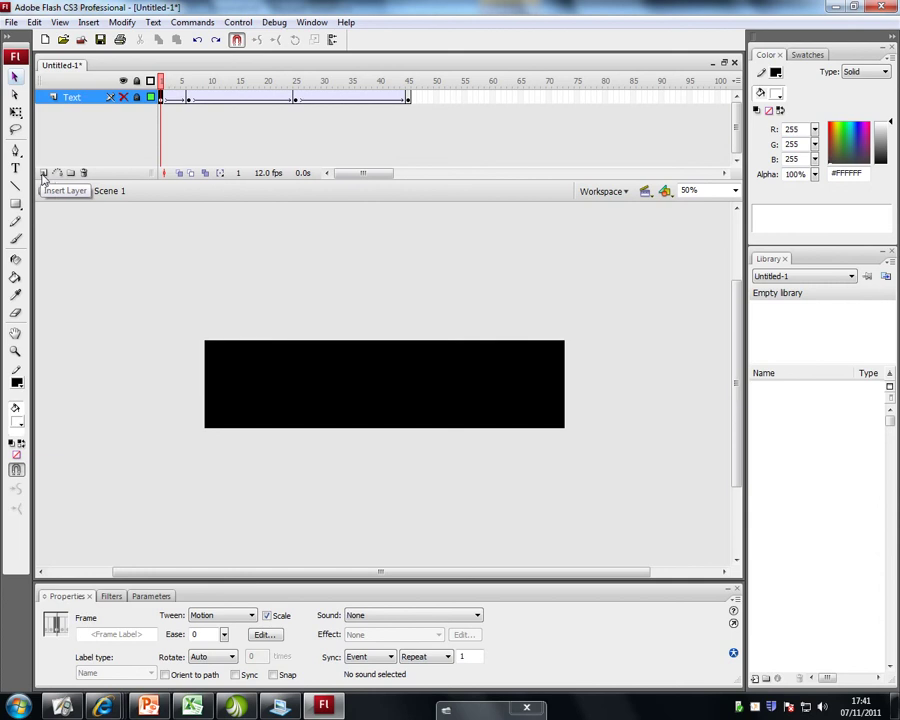
{"action": "left_click", "coordinate": [44, 174]}
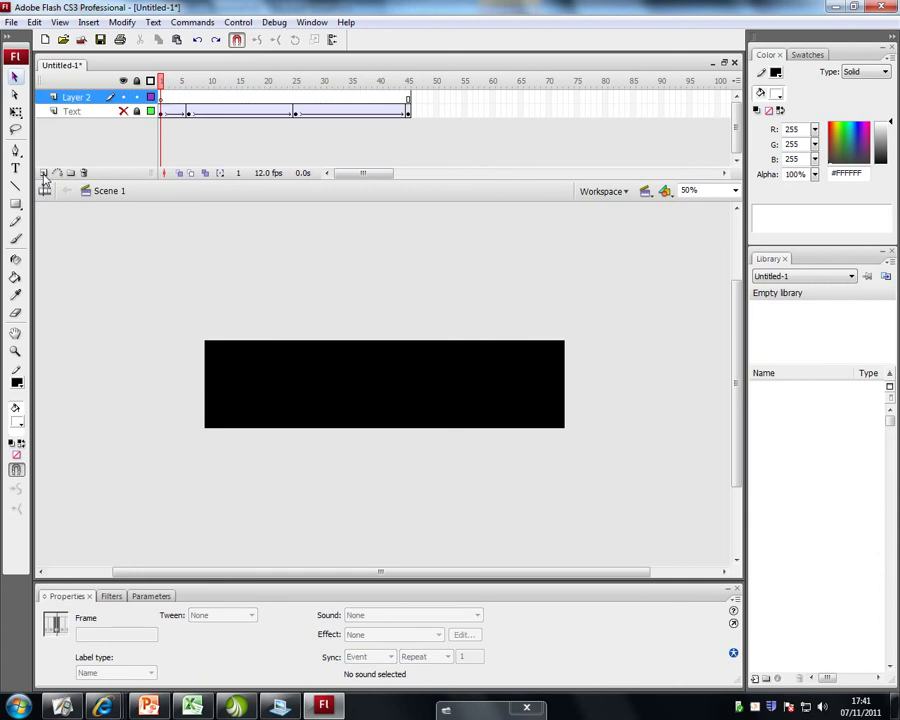
{"action": "double_click", "coordinate": [78, 97]}
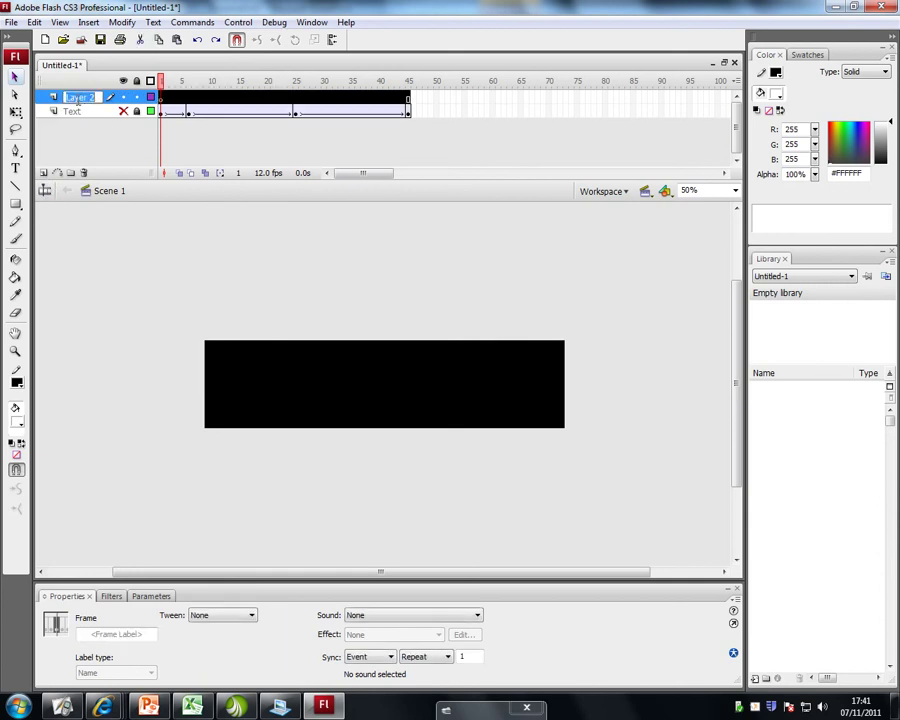
{"action": "type", "text": "Logo"}
{"action": "left_click", "coordinate": [409, 124]}
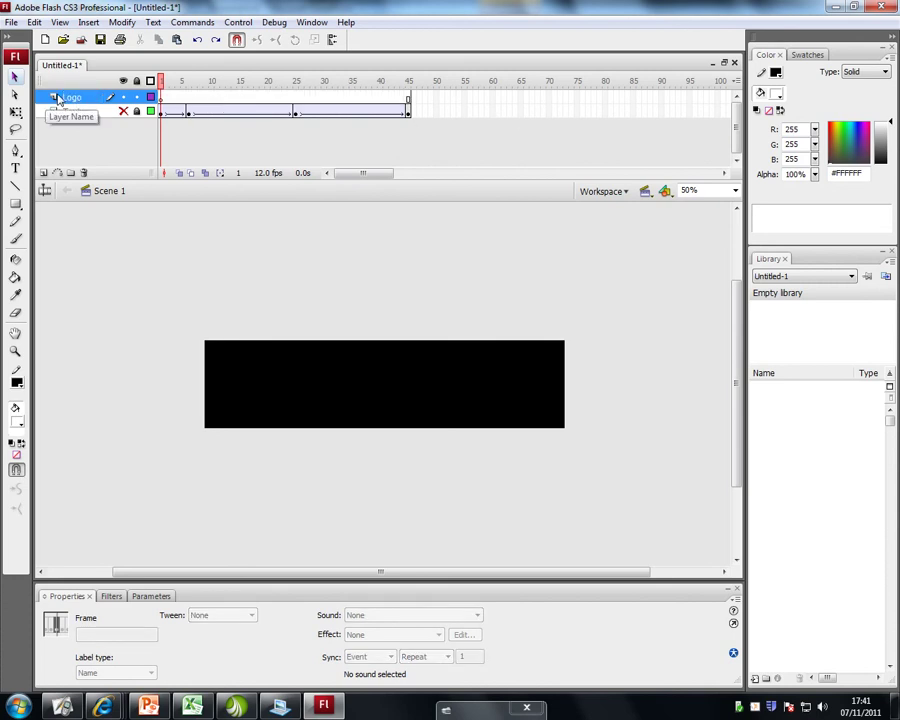
Step: Remove all frames of the Logo layer from frame 2 onward, keeping only the keyframe at frame 1
{"action": "left_click_drag", "start_coordinate": [424, 98], "coordinate": [175, 93]}
{"action": "left_click_drag", "start_coordinate": [436, 97], "coordinate": [167, 99]}
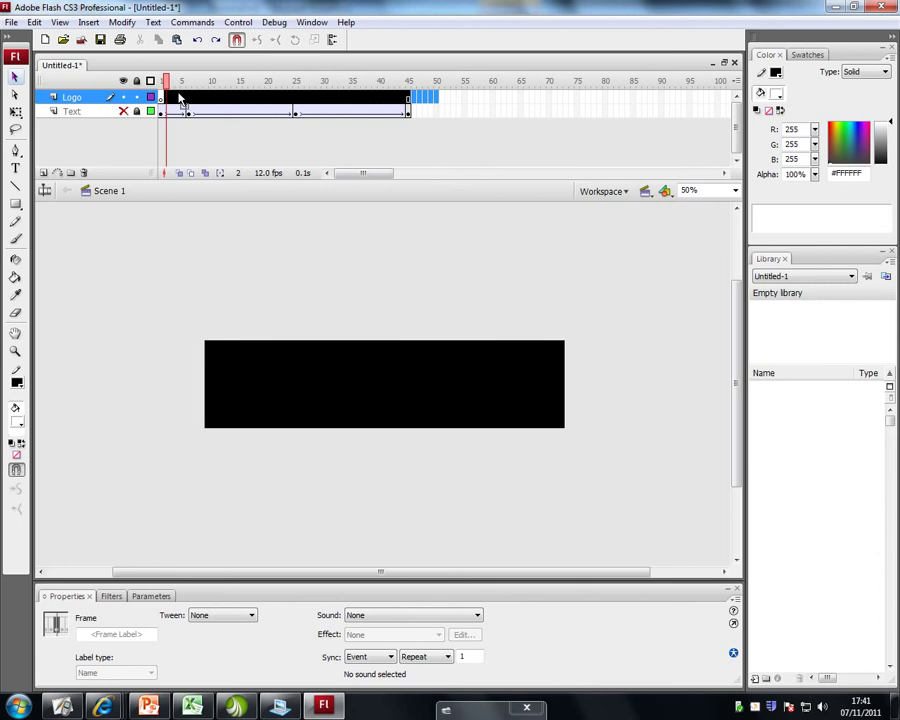
{"action": "right_click", "coordinate": [178, 98]}
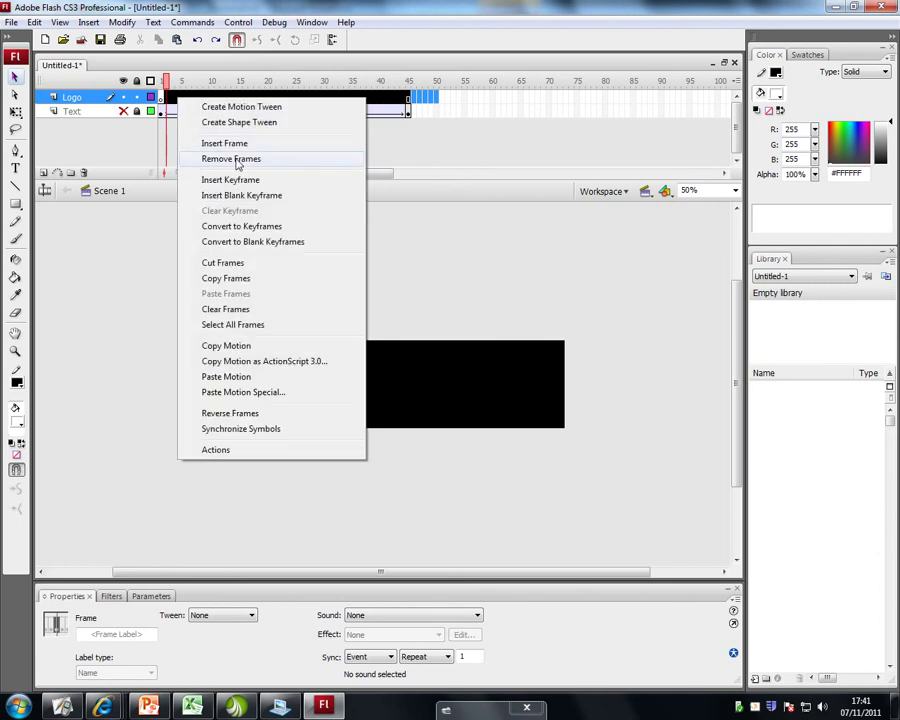
{"action": "left_click", "coordinate": [235, 159]}
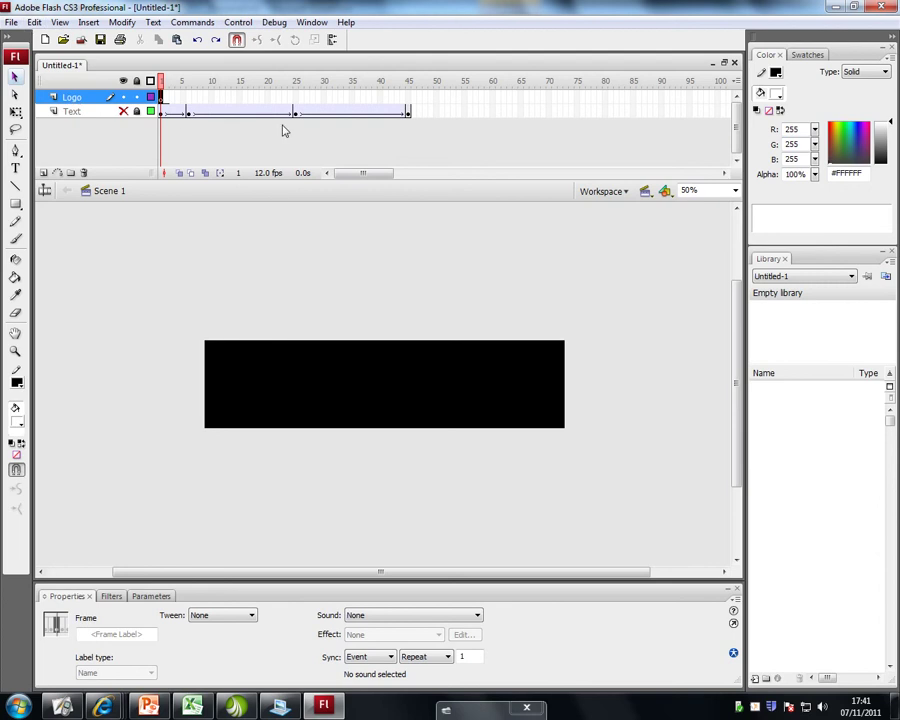
Step: Import the Genie picture from My Pictures to the stage on the Logo layer
{"action": "left_click", "coordinate": [10, 22]}
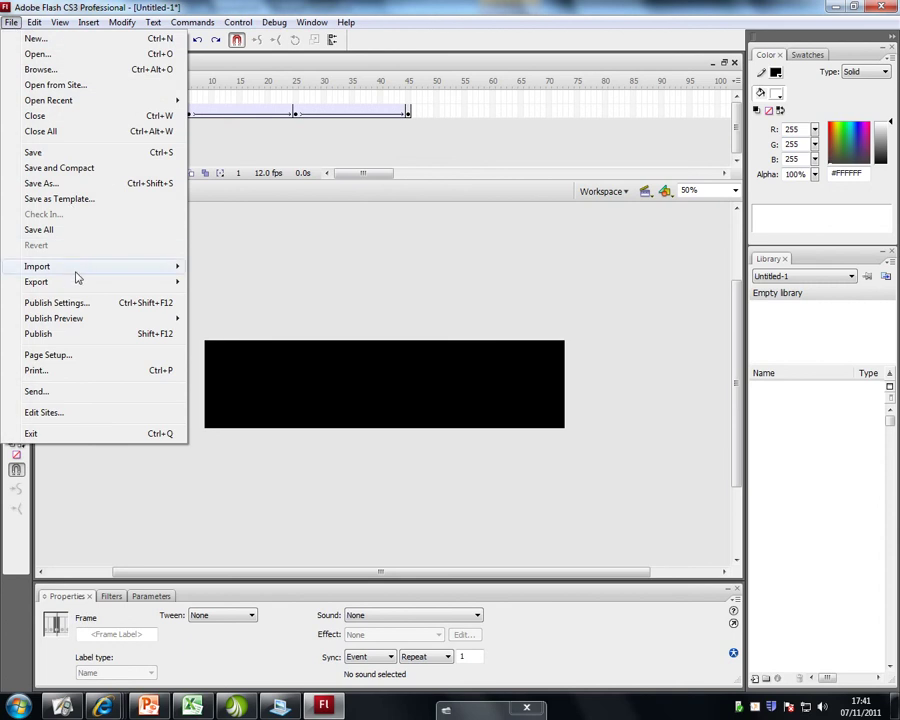
{"action": "mouse_move", "coordinate": [76, 276]}
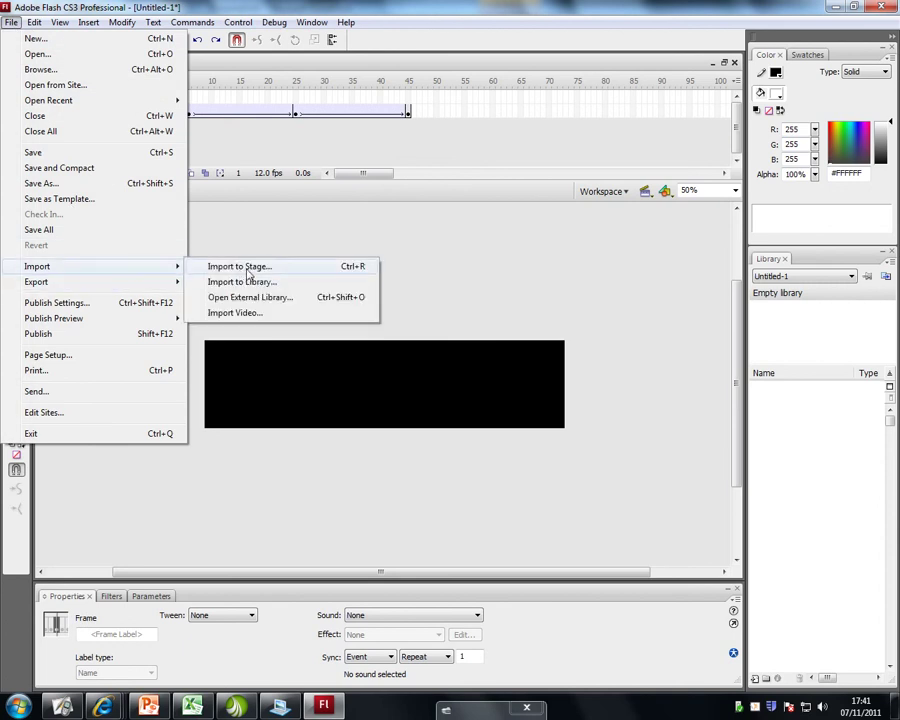
{"action": "left_click", "coordinate": [240, 267]}
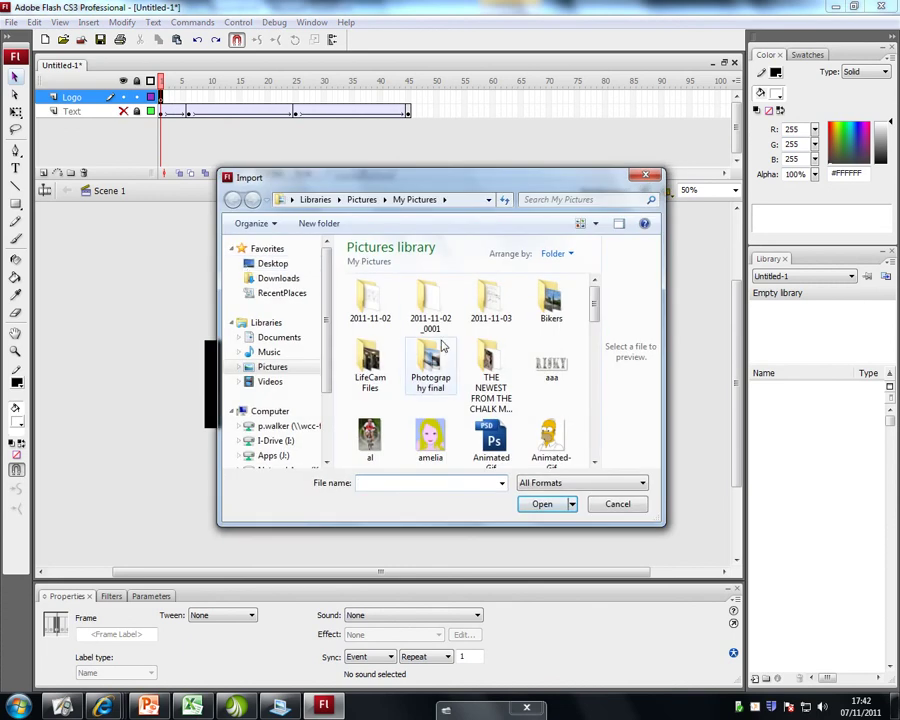
{"action": "left_click", "coordinate": [512, 422]}
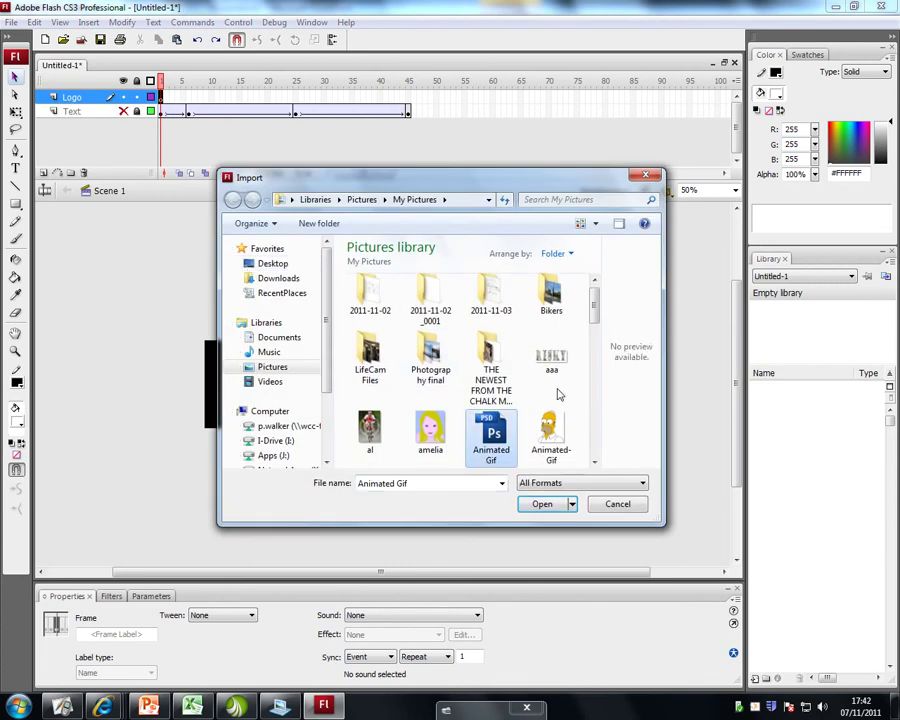
{"action": "scroll", "coordinate": [558, 399], "scroll_direction": "down", "scroll_amount": 8}
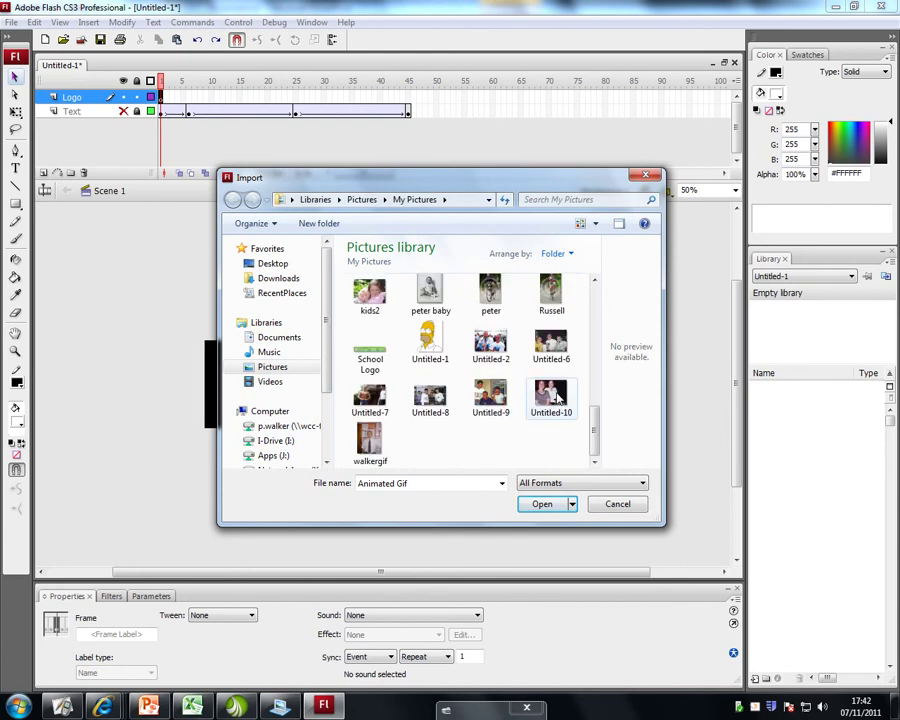
{"action": "scroll", "coordinate": [558, 399], "scroll_direction": "up", "scroll_amount": 3}
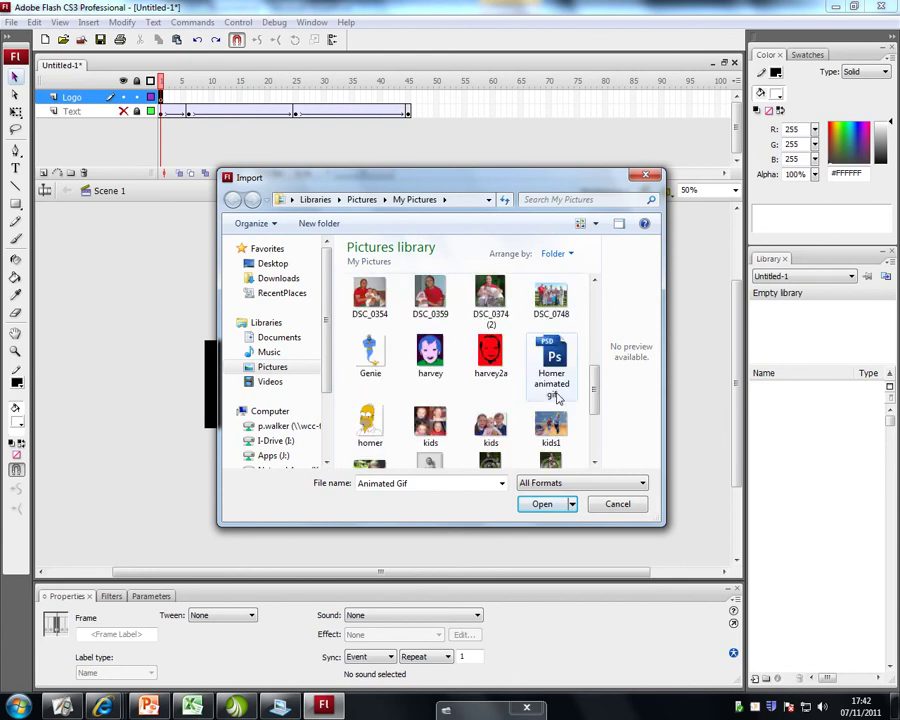
{"action": "left_click", "coordinate": [370, 356]}
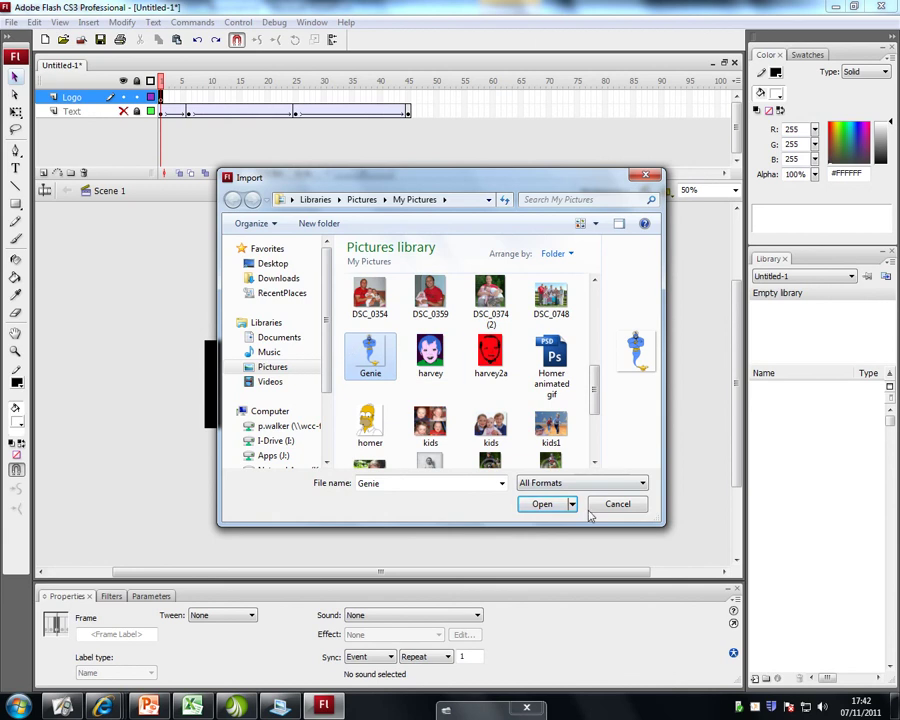
{"action": "left_click", "coordinate": [540, 506]}
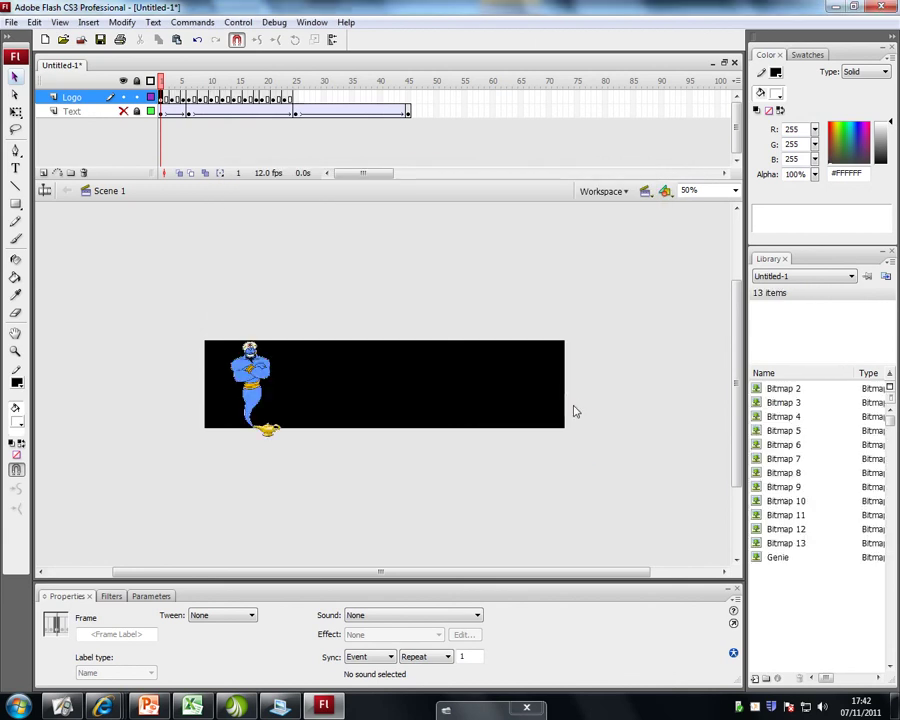
Step: Reposition the genie bitmap at frame 1 to about X 126, Y -10, in the left part of the stage
{"action": "left_click", "coordinate": [345, 430]}
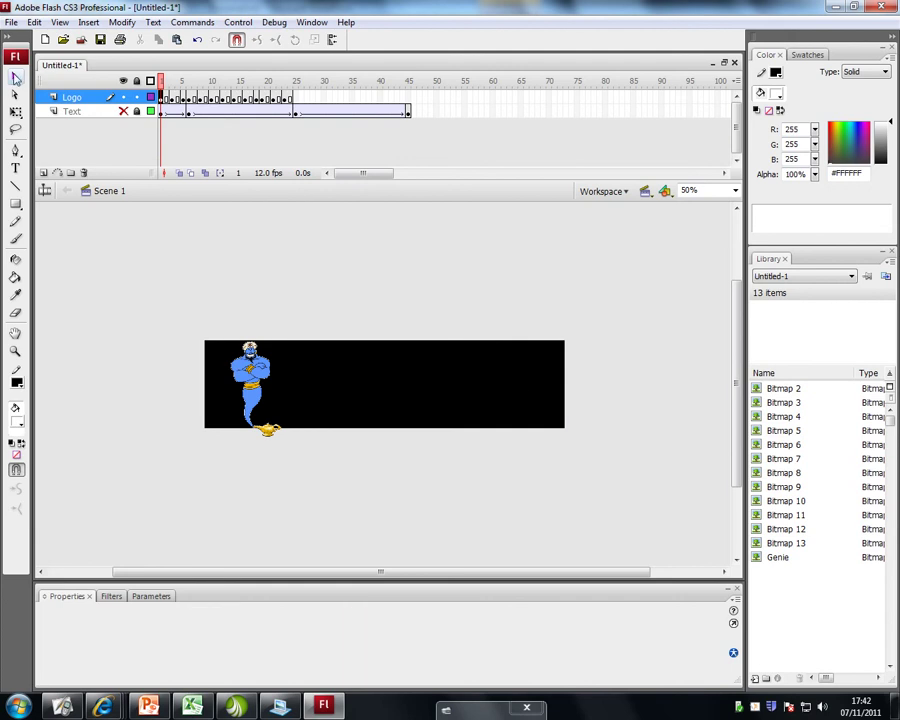
{"action": "left_click_drag", "start_coordinate": [254, 379], "coordinate": [357, 383]}
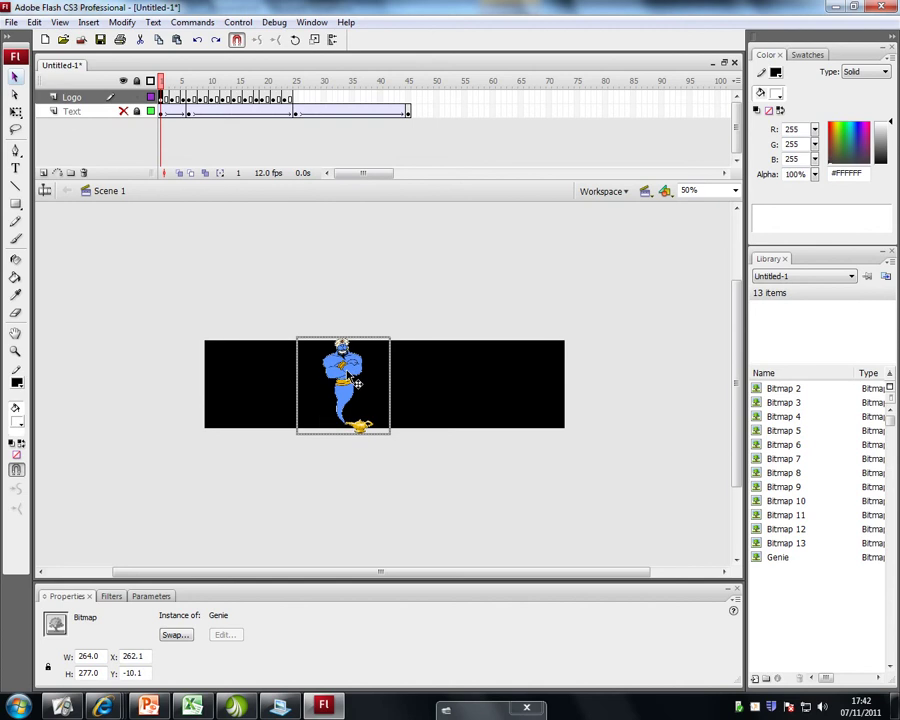
{"action": "key", "text": "ctrl+1"}
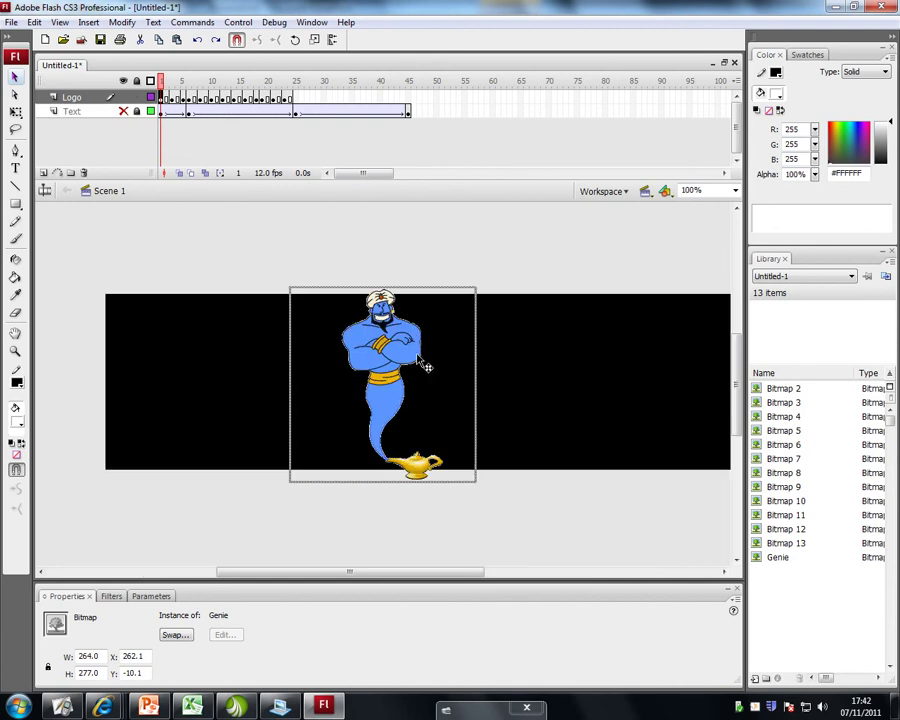
{"action": "left_click_drag", "start_coordinate": [407, 368], "coordinate": [304, 350]}
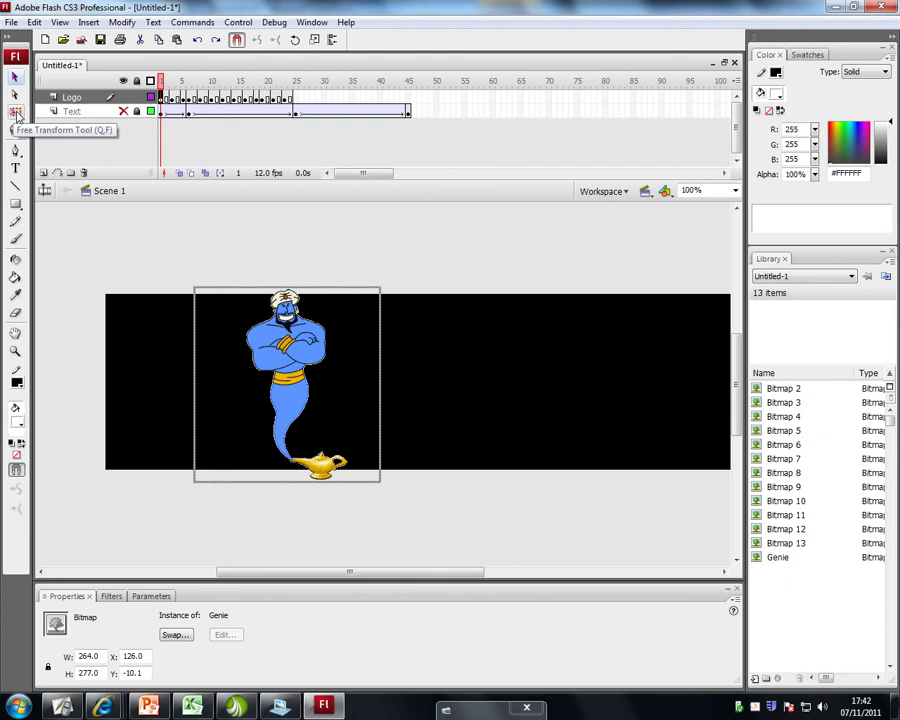
Step: Free Transform the genie at frame 1 to about 170 x 183 pixels, inside the stage height, and tilt it slightly counter-clockwise
{"action": "left_click", "coordinate": [17, 115]}
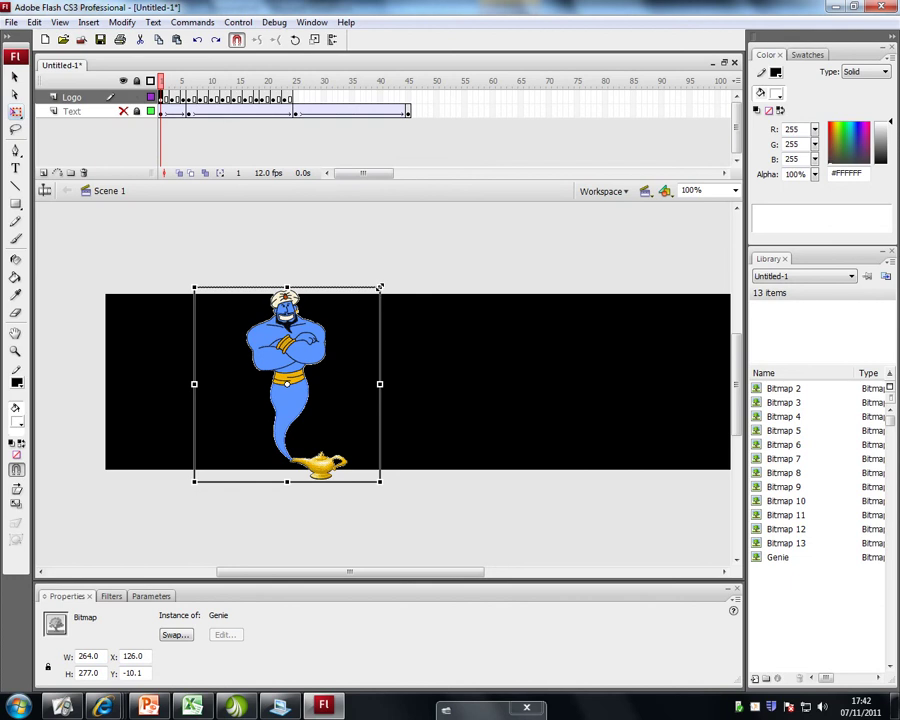
{"action": "left_click_drag", "start_coordinate": [379, 287], "coordinate": [286, 355]}
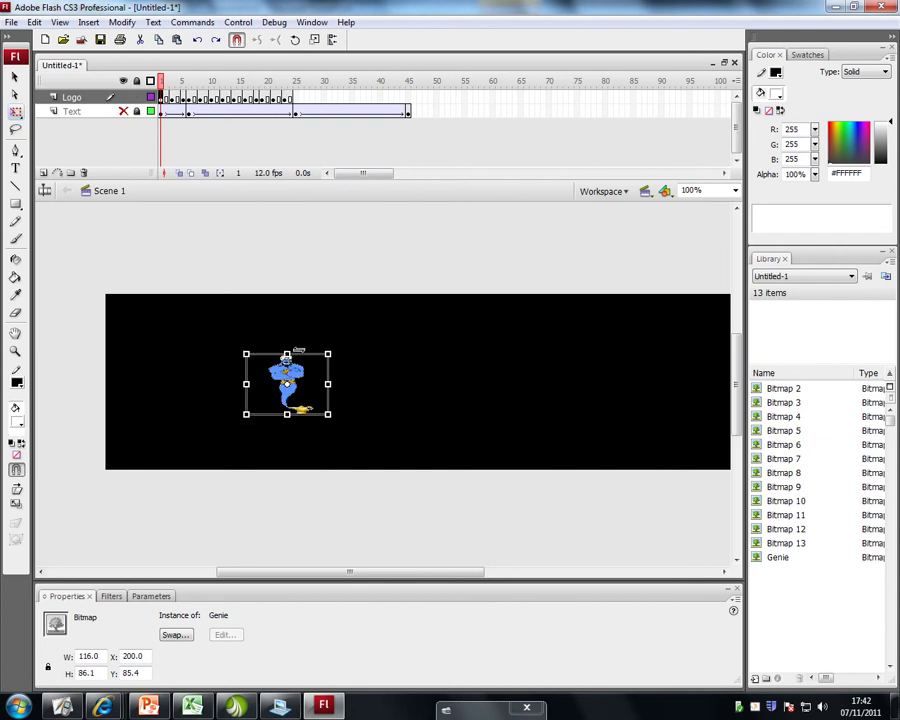
{"action": "key", "text": "ctrl+z"}
{"action": "key", "text": "ctrl+z"}
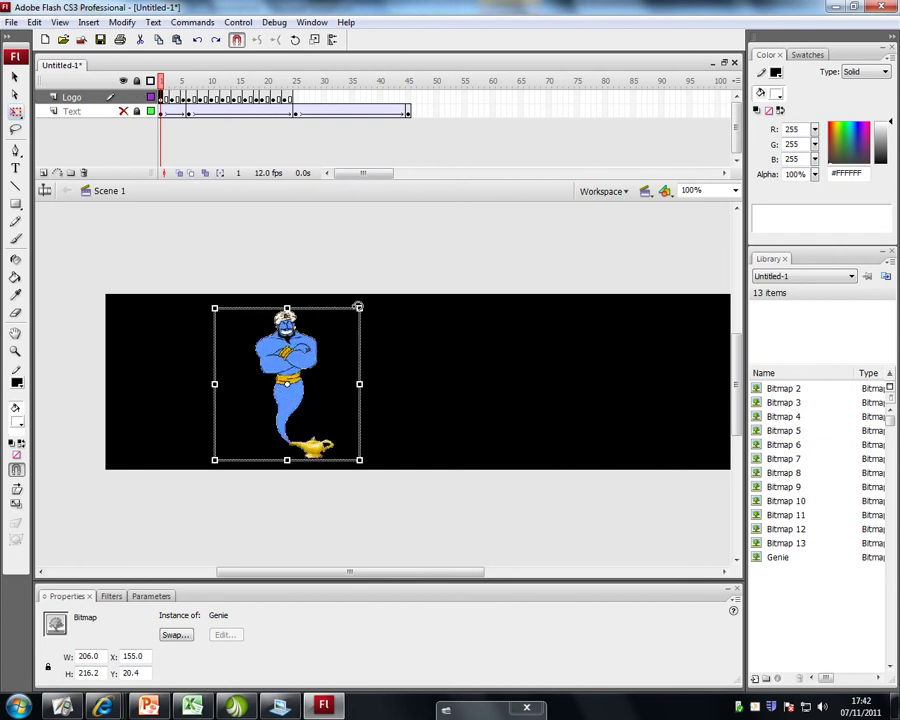
{"action": "left_click_drag", "start_coordinate": [358, 308], "coordinate": [348, 320]}
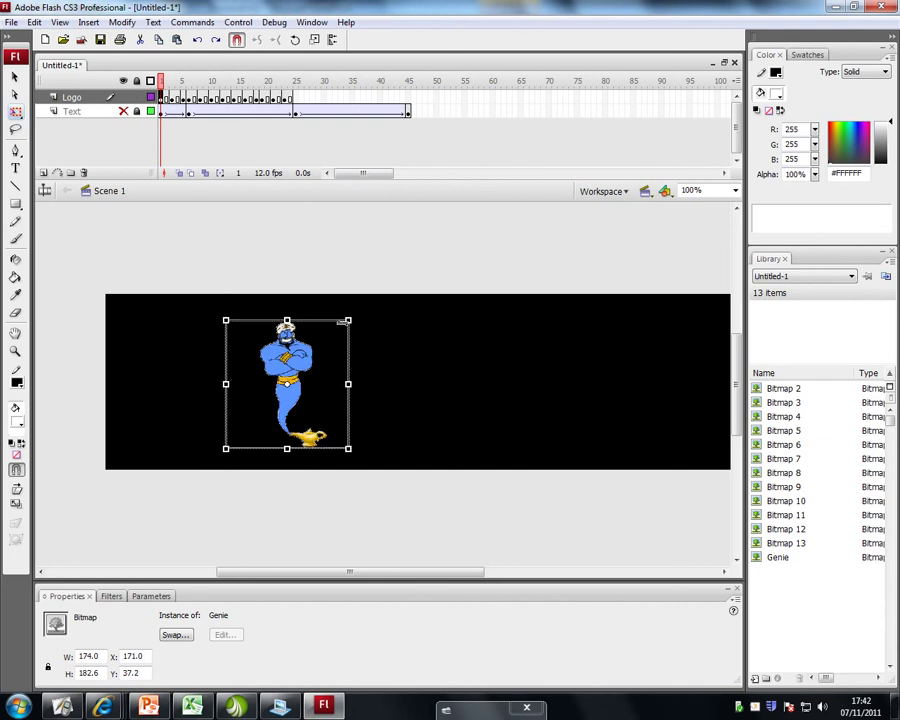
{"action": "mouse_move", "coordinate": [227, 383]}
{"action": "left_mouse_down"}
{"action": "mouse_move", "coordinate": [348, 383]}
{"action": "mouse_move", "coordinate": [227, 383]}
{"action": "left_mouse_up"}
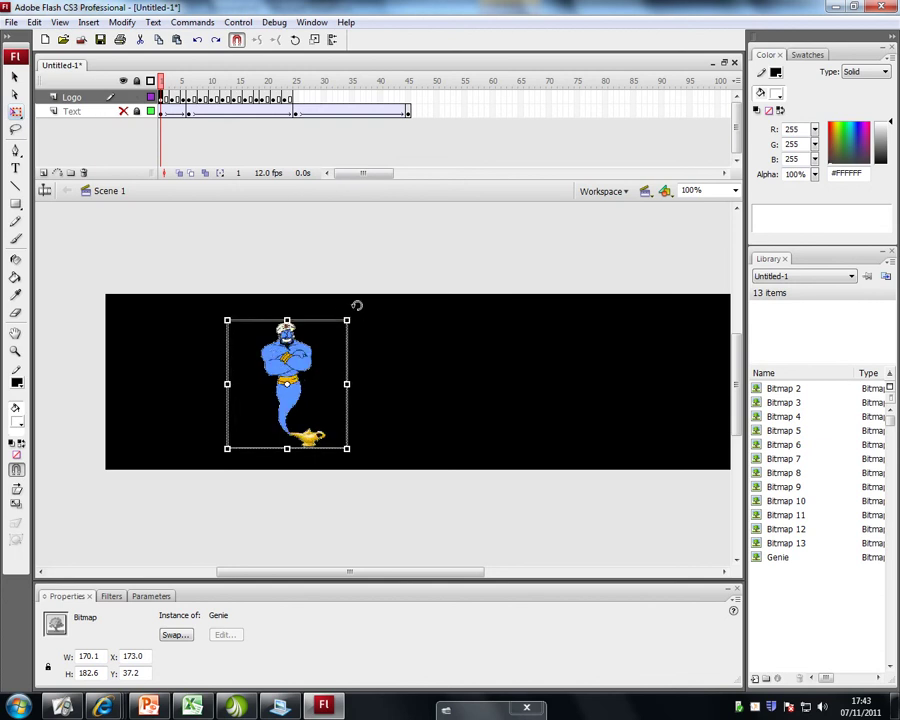
{"action": "left_click_drag", "start_coordinate": [357, 305], "coordinate": [341, 301]}
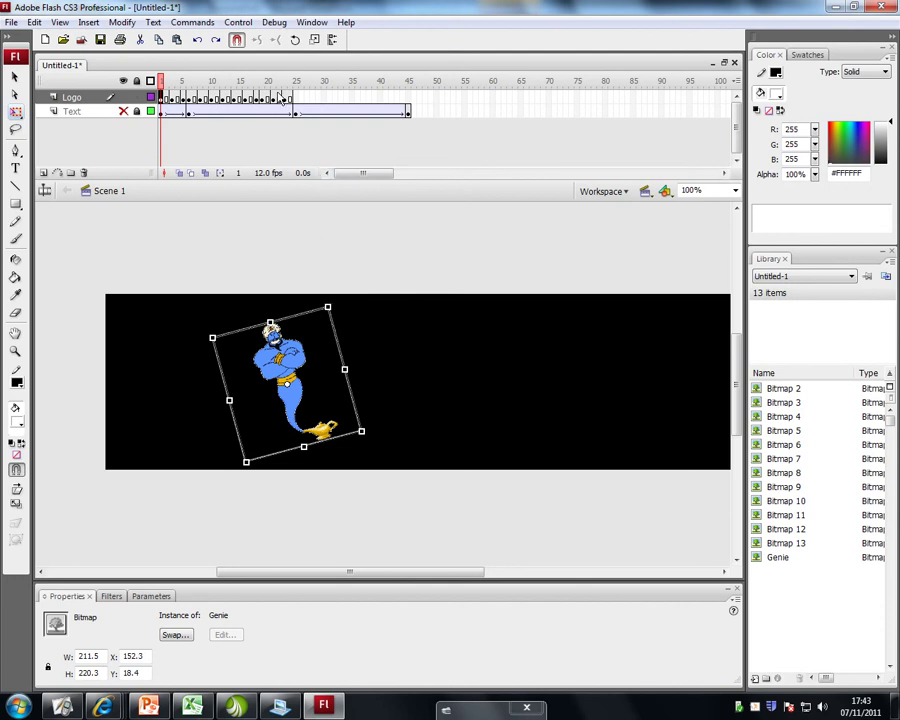
Step: Remove all frames of the Logo layer after frame 1, keeping the resized genie keyframe
{"action": "left_click_drag", "start_coordinate": [283, 97], "coordinate": [183, 98]}
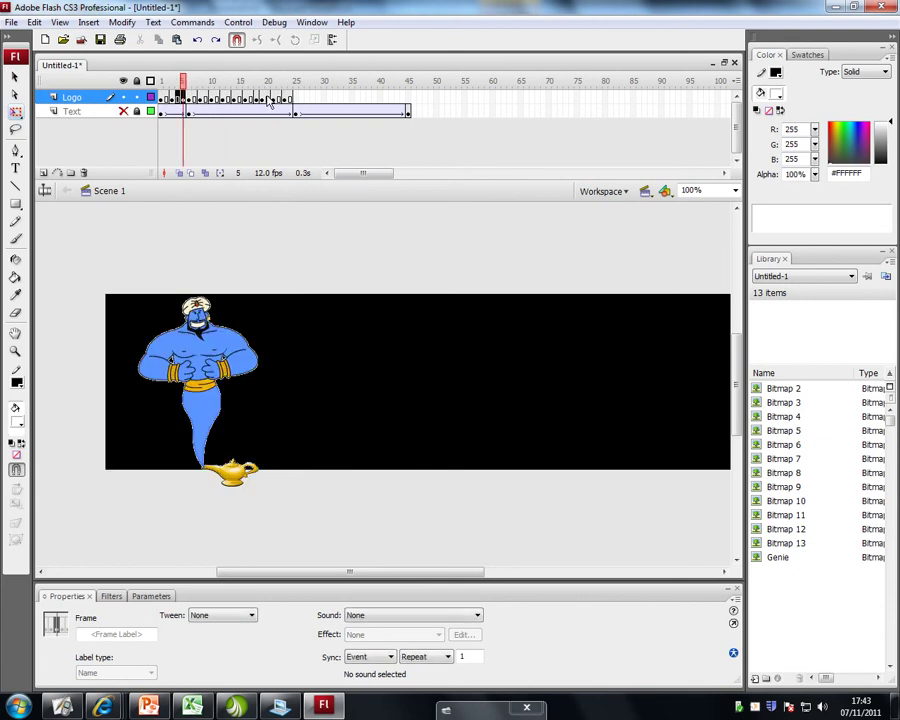
{"action": "left_click", "coordinate": [169, 98]}
{"action": "right_click", "coordinate": [171, 99]}
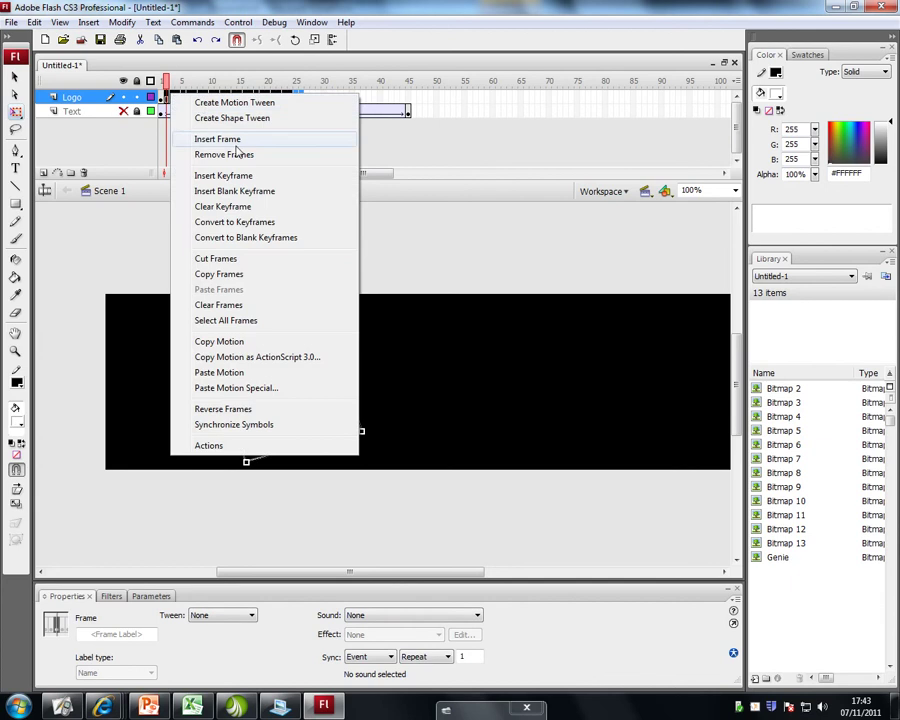
{"action": "left_click", "coordinate": [236, 150]}
{"action": "left_click", "coordinate": [163, 100]}
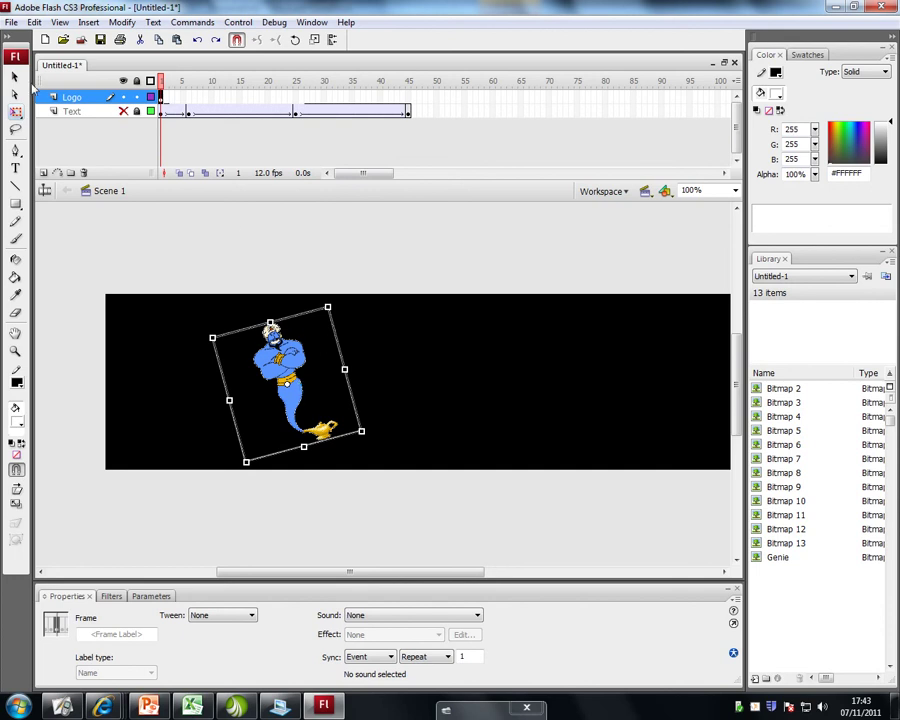
Step: Move the Logo layer's genie keyframe from frame 1 to frame 16, showing the Text layer for timing and hiding it again
{"action": "left_click", "coordinate": [15, 76]}
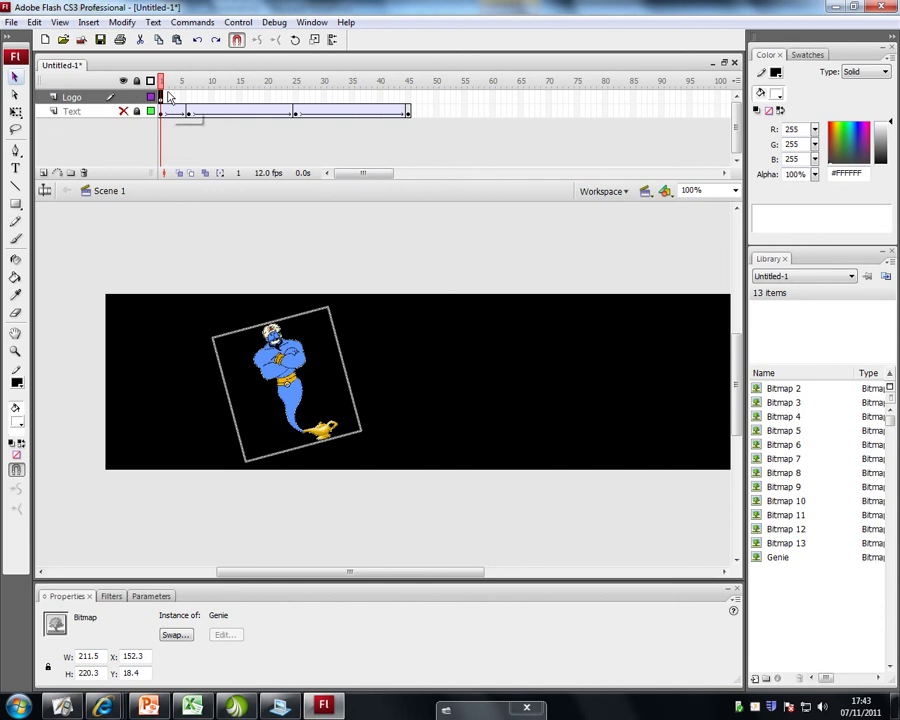
{"action": "left_click", "coordinate": [123, 113]}
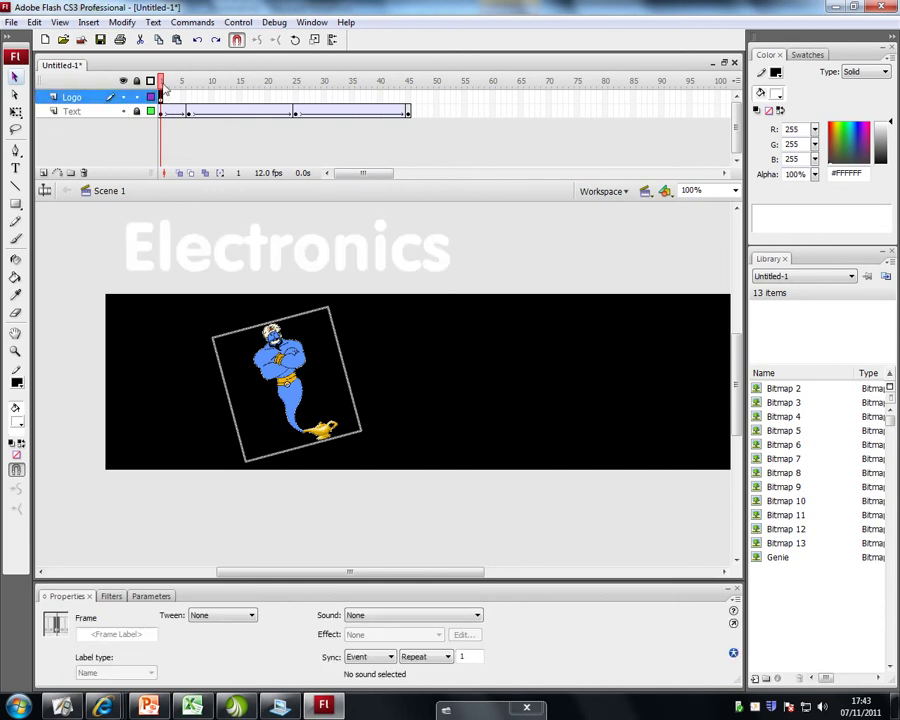
{"action": "left_click_drag", "start_coordinate": [163, 83], "coordinate": [240, 87]}
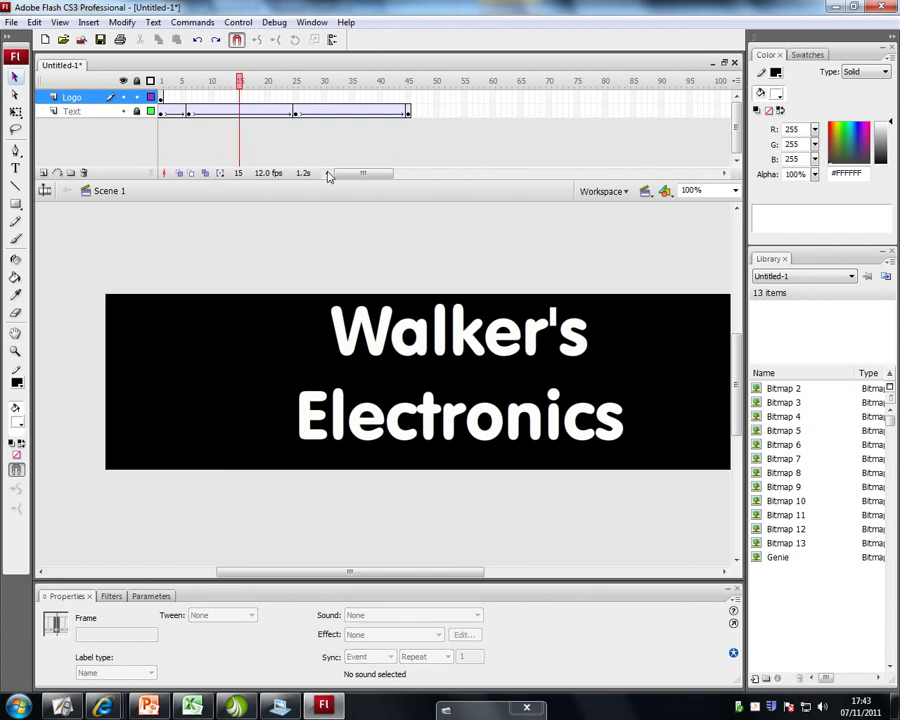
{"action": "left_click", "coordinate": [162, 97]}
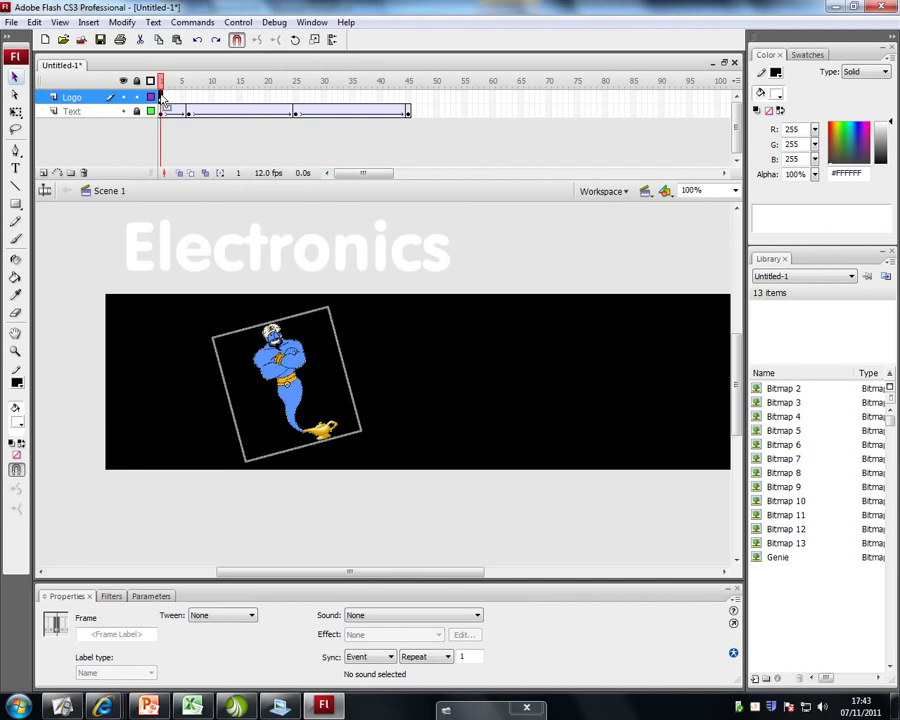
{"action": "left_click_drag", "start_coordinate": [163, 97], "coordinate": [250, 100]}
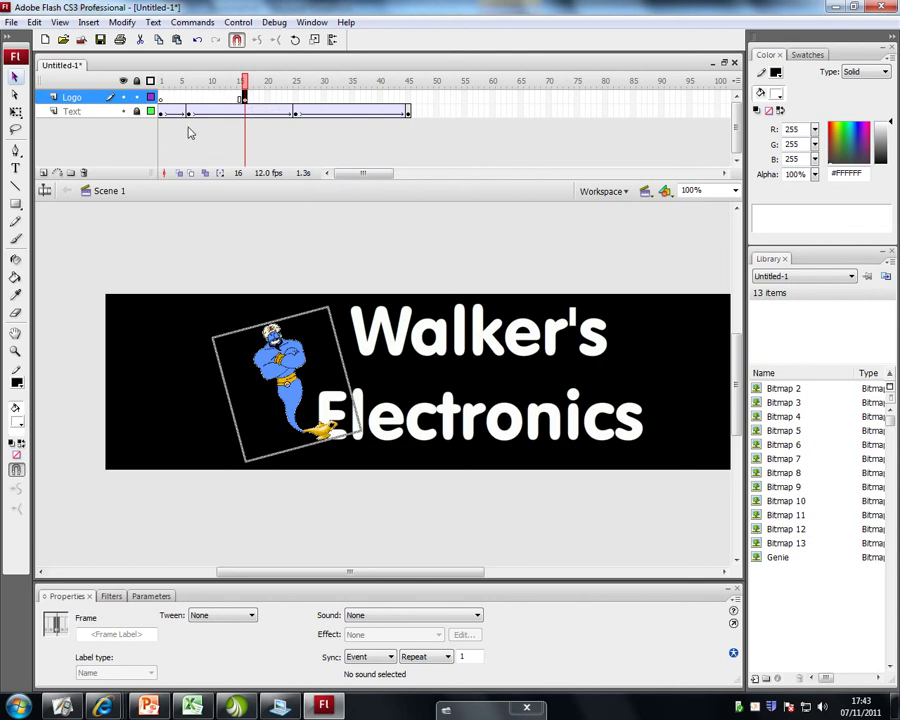
{"action": "left_click", "coordinate": [123, 112]}
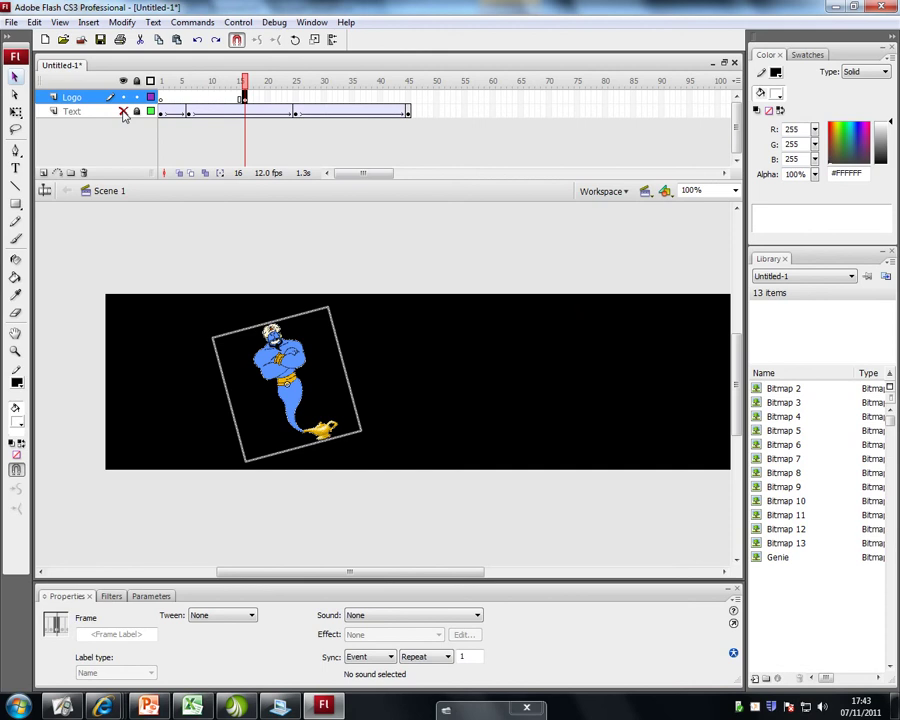
Step: Move the genie at frame 16 off the stage's left edge, to about X -214, Y 18
{"action": "left_click_drag", "start_coordinate": [273, 362], "coordinate": [84, 360]}
{"action": "left_click_drag", "start_coordinate": [303, 569], "coordinate": [234, 565]}
{"action": "left_click_drag", "start_coordinate": [274, 368], "coordinate": [205, 372]}
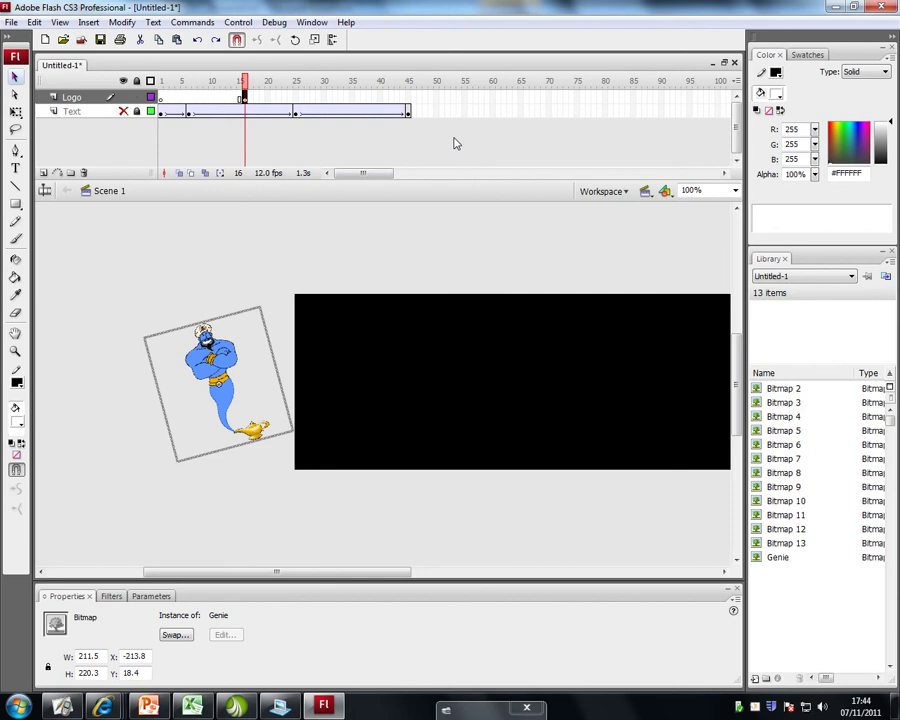
Step: Insert a keyframe at frame 35 of the Logo layer and check it against frame 16
{"action": "left_click", "coordinate": [351, 100]}
{"action": "right_click", "coordinate": [353, 104]}
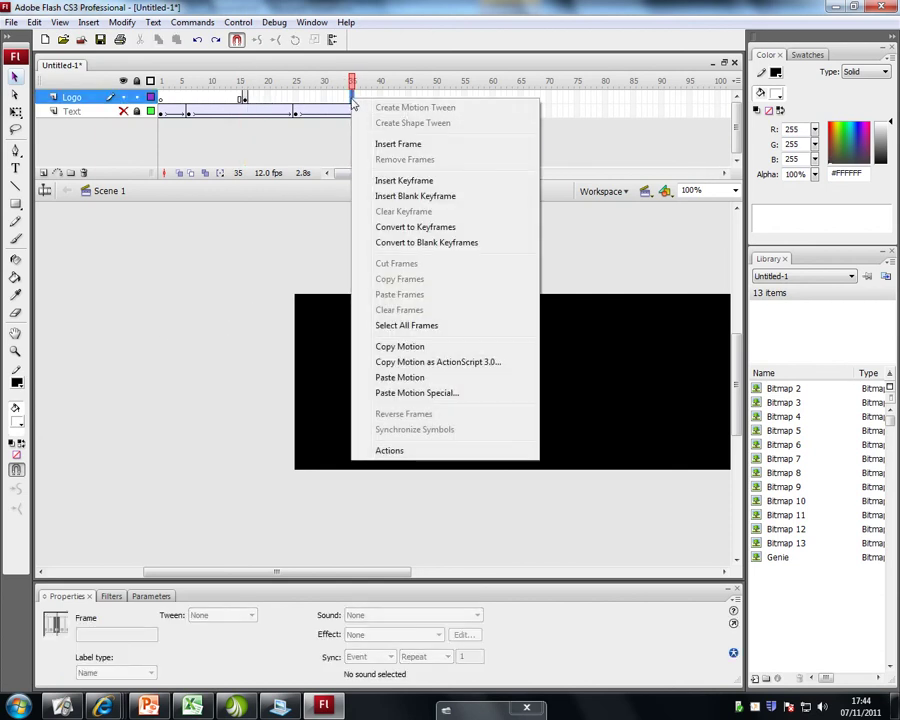
{"action": "left_click", "coordinate": [417, 184]}
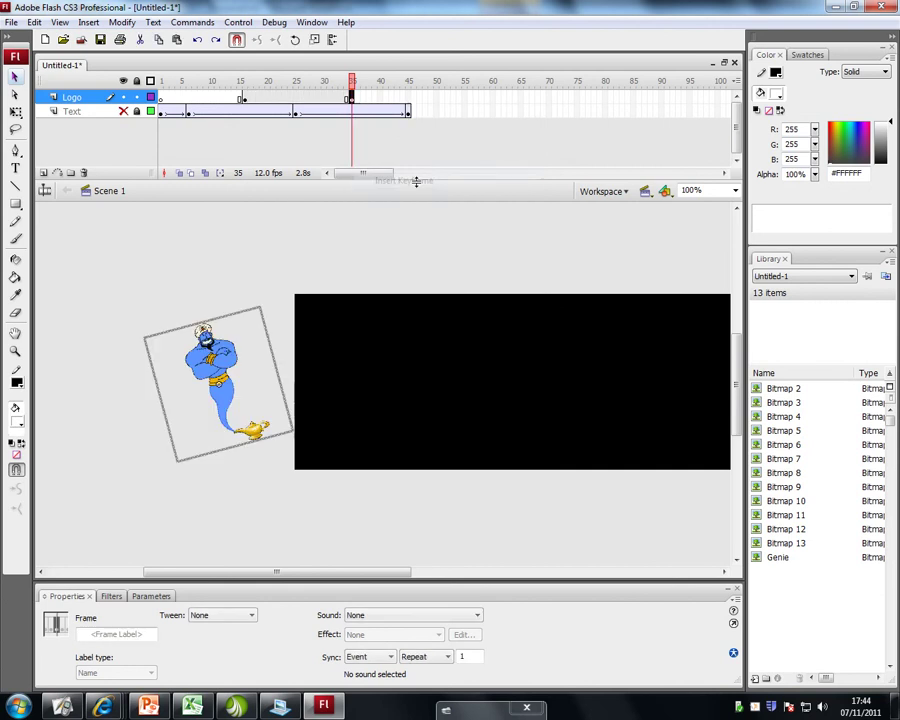
{"action": "left_click", "coordinate": [244, 100]}
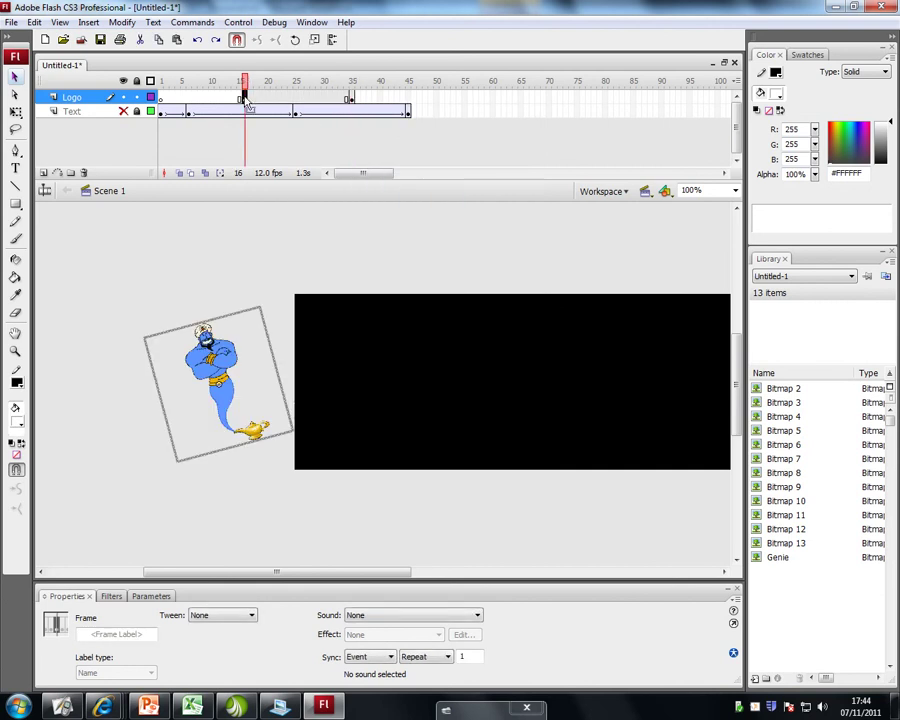
Step: Shift the genie at frame 35 horizontally to about X 746, near the right end of the stage
{"action": "left_click", "coordinate": [352, 100]}
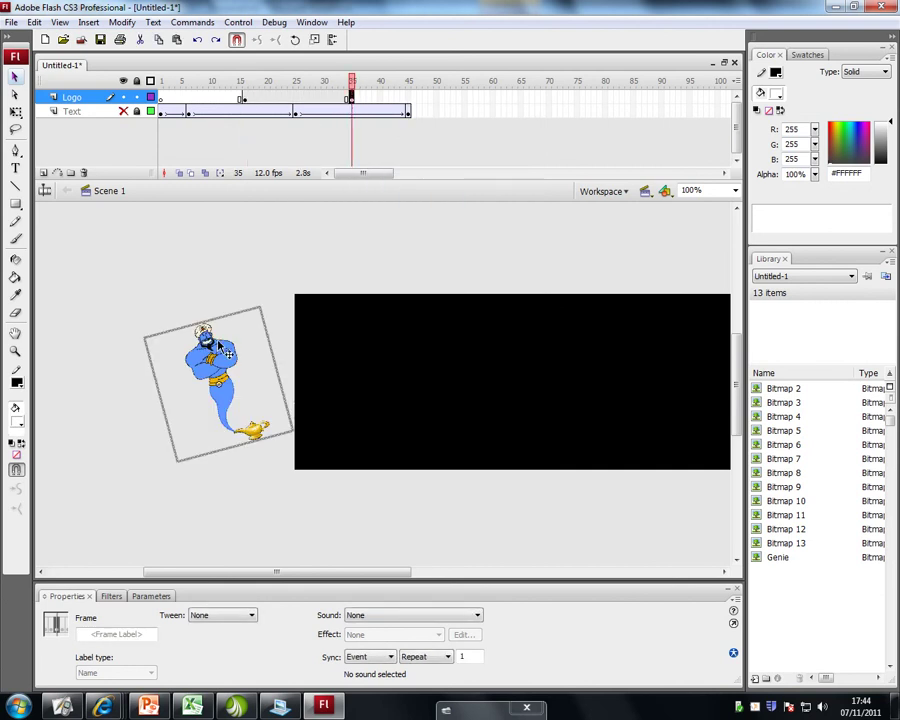
{"action": "left_click_drag", "start_coordinate": [216, 343], "coordinate": [223, 343]}
{"action": "key", "text": "shift+Right"}
{"action": "key", "text": "shift+Right"}
{"action": "key", "text": "shift+Right"}
{"action": "key", "text": "shift+Right"}
{"action": "key", "text": "shift+Right"}
{"action": "key", "text": "shift+Right"}
{"action": "key", "text": "shift+Right"}
{"action": "key", "text": "shift+Right"}
{"action": "key", "text": "shift+Right"}
{"action": "key", "text": "shift+Right"}
{"action": "key", "text": "shift+Right"}
{"action": "key", "text": "shift+Right"}
{"action": "key", "text": "shift+Right"}
{"action": "key", "text": "shift+Right"}
{"action": "key", "text": "shift+Right"}
{"action": "key", "text": "shift+Right"}
{"action": "key", "text": "shift+Right"}
{"action": "key", "text": "shift+Right"}
{"action": "key", "text": "shift+Right"}
{"action": "key", "text": "shift+Right"}
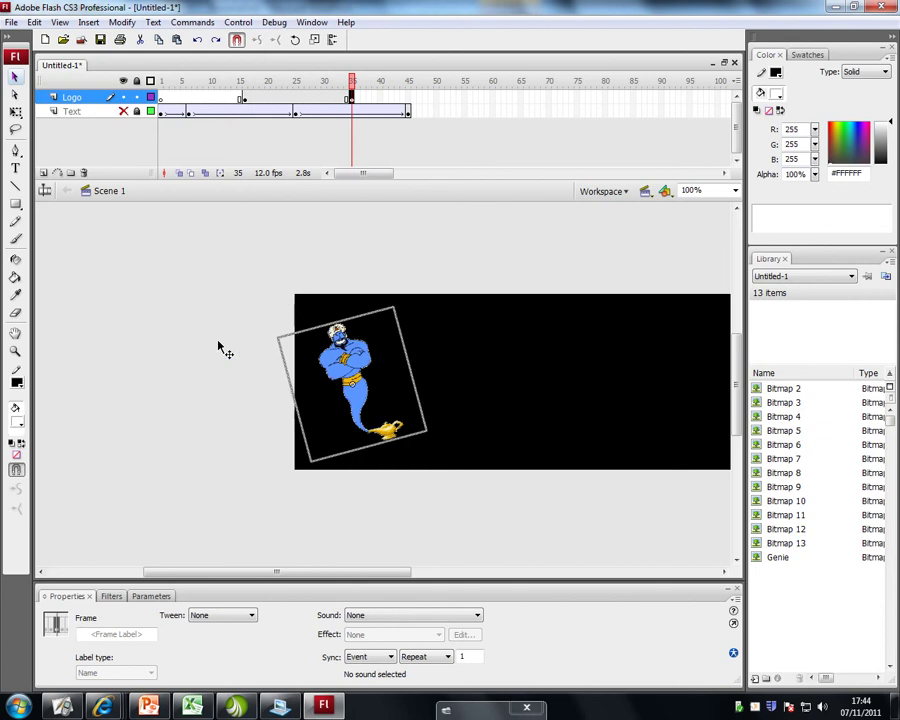
{"action": "key", "text": "shift+Right"}
{"action": "key", "text": "shift+Right"}
{"action": "key", "text": "shift+Right"}
{"action": "key", "text": "shift+Right"}
{"action": "key", "text": "shift+Right"}
{"action": "key", "text": "shift+Right"}
{"action": "key", "text": "shift+Right"}
{"action": "key", "text": "shift+Right"}
{"action": "key", "text": "shift+Right"}
{"action": "key", "text": "shift+Right"}
{"action": "key", "text": "shift+Right"}
{"action": "key", "text": "shift+Right"}
{"action": "key", "text": "shift+Right"}
{"action": "key", "text": "shift+Right"}
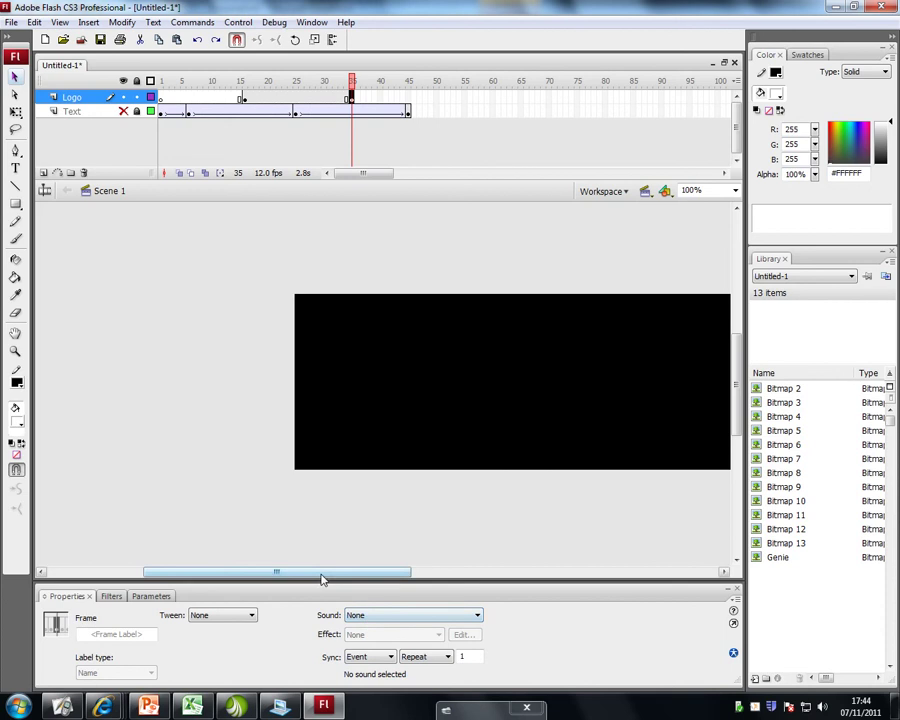
{"action": "left_click_drag", "start_coordinate": [321, 576], "coordinate": [477, 584]}
{"action": "key", "text": "shift+Right"}
{"action": "key", "text": "shift+Right"}
{"action": "key", "text": "shift+Right"}
{"action": "key", "text": "shift+Right"}
{"action": "key", "text": "shift+Right"}
{"action": "key", "text": "shift+Right"}
{"action": "key", "text": "shift+Right"}
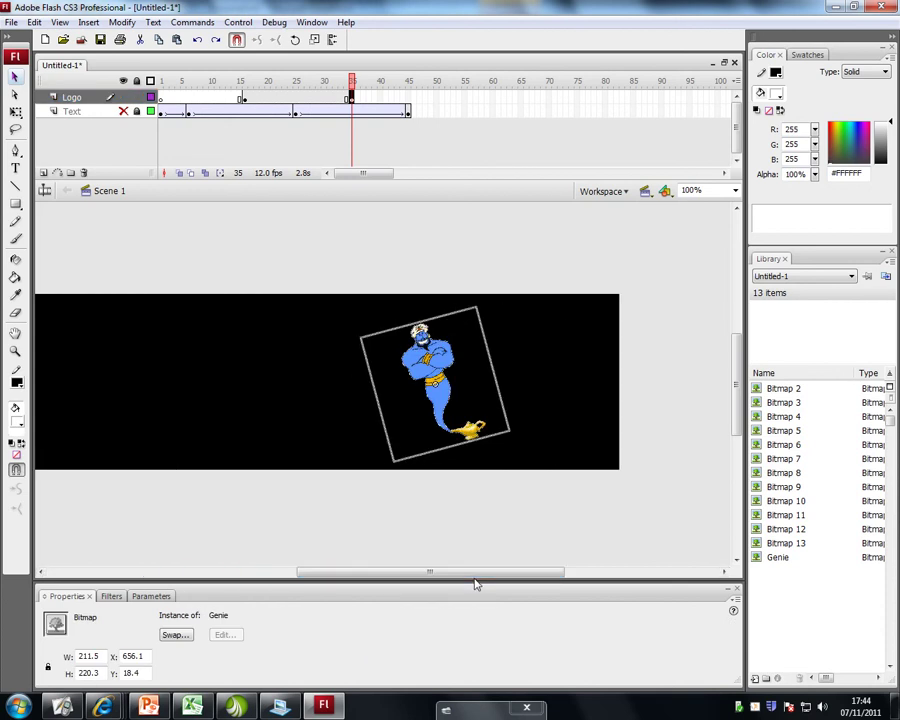
{"action": "key", "text": "shift+Right"}
{"action": "key", "text": "shift+Right"}
{"action": "key", "text": "shift+Right"}
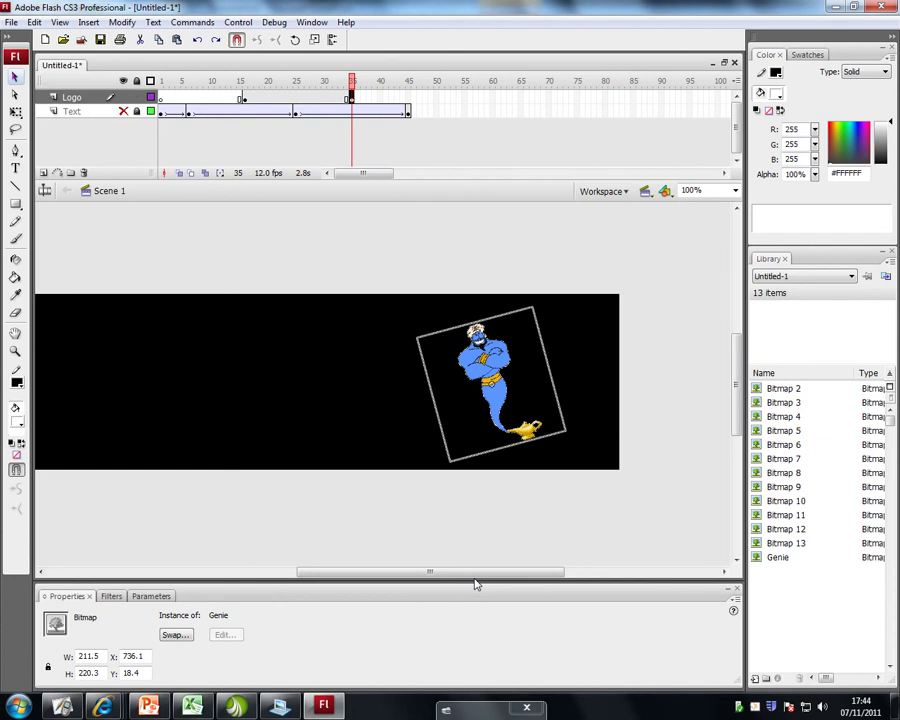
{"action": "key", "text": "shift+Right"}
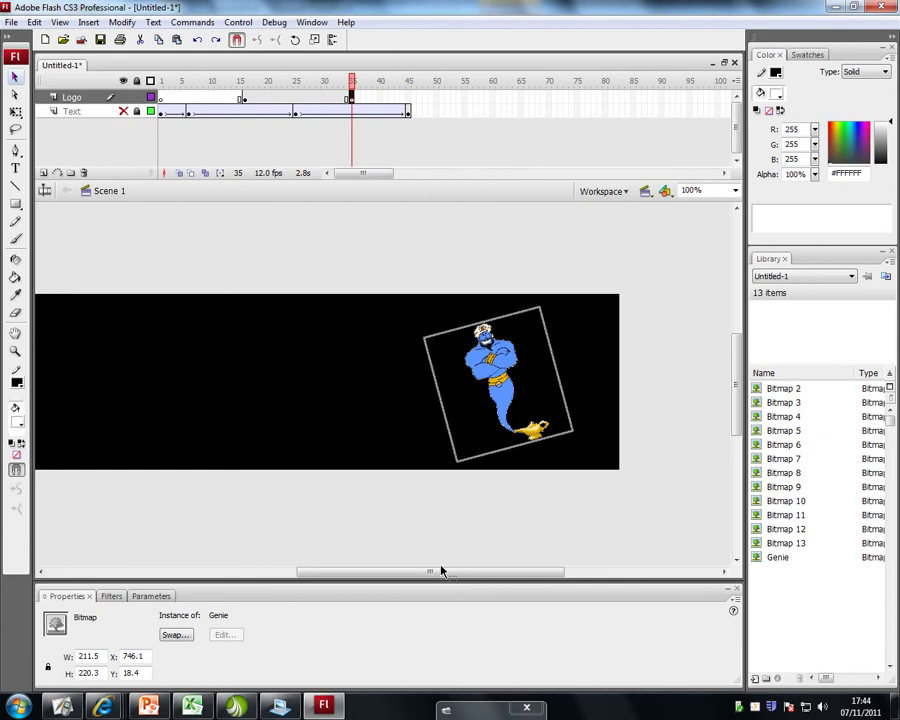
Step: Free Transform the genie at frame 16 down to about 17 x 18 pixels around its centre
{"action": "left_click", "coordinate": [245, 103]}
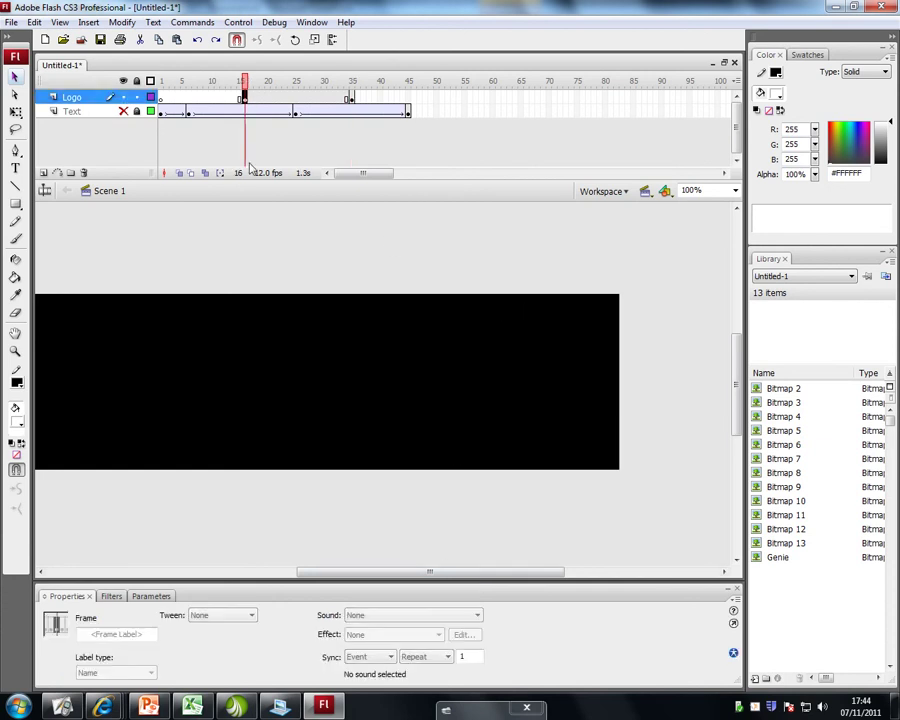
{"action": "left_click_drag", "start_coordinate": [345, 574], "coordinate": [204, 580]}
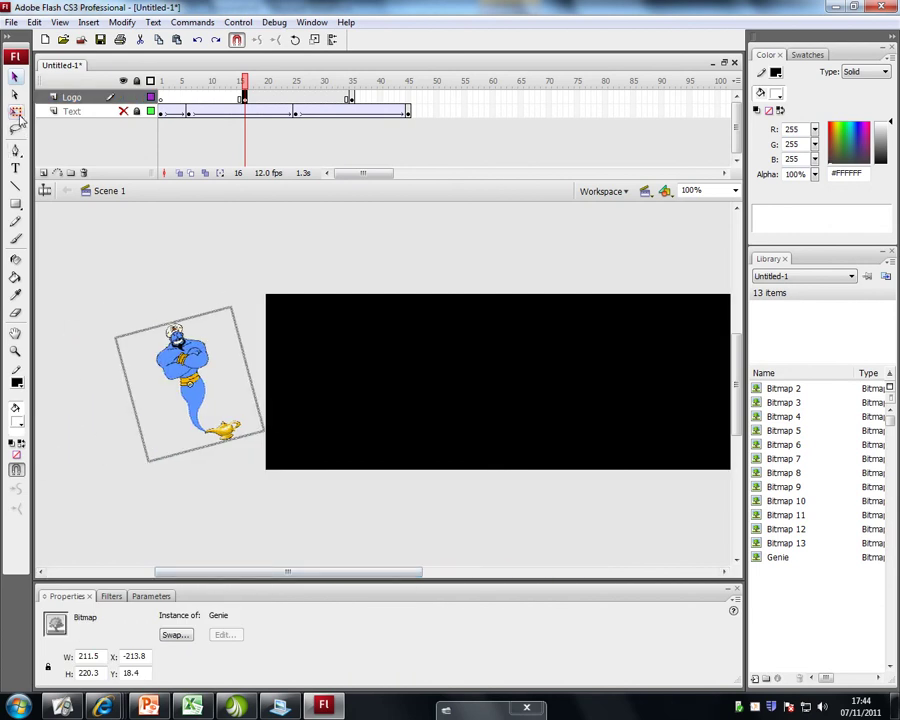
{"action": "left_click", "coordinate": [16, 112]}
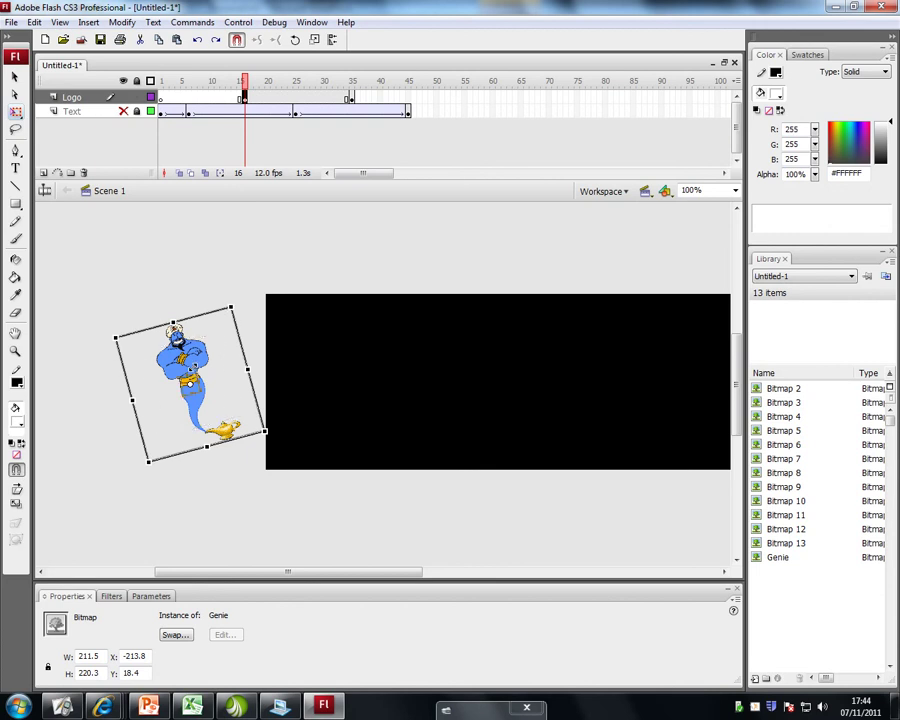
{"action": "left_click_drag", "start_coordinate": [190, 376], "coordinate": [191, 375]}
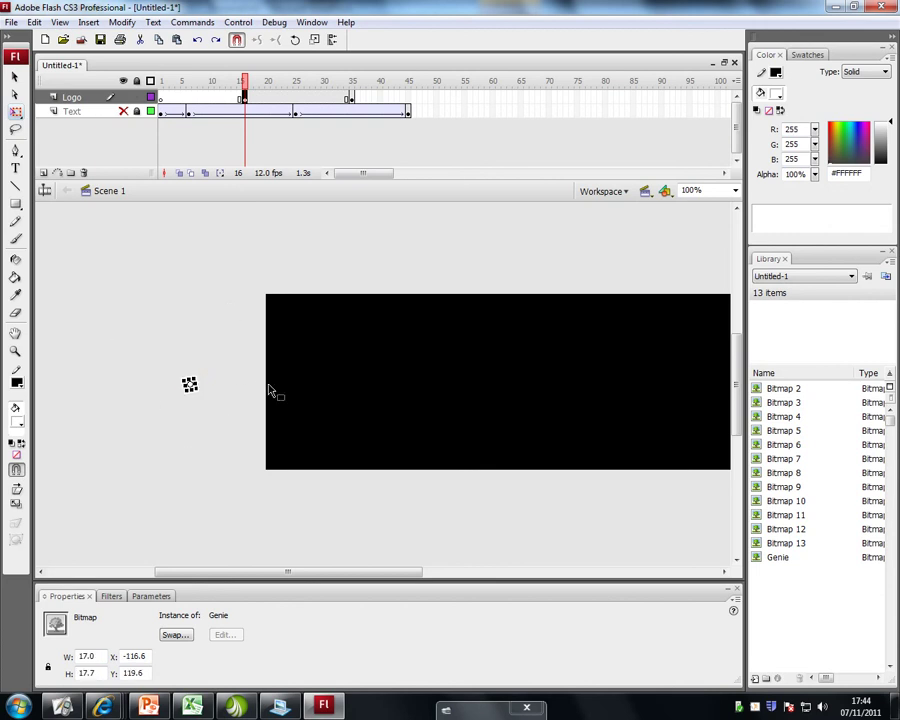
Step: Enlarge the genie at frame 35 to about 282 x 294 pixels and compare it with frame 16
{"action": "left_click", "coordinate": [350, 98]}
{"action": "key", "text": "ctrl+minus"}
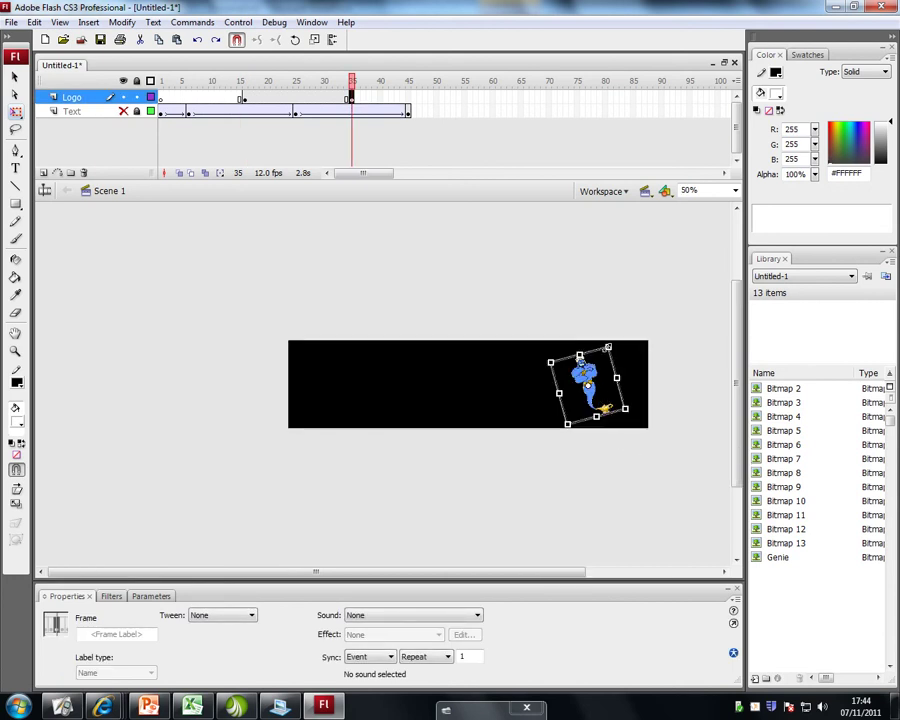
{"action": "left_click_drag", "start_coordinate": [608, 347], "coordinate": [630, 333]}
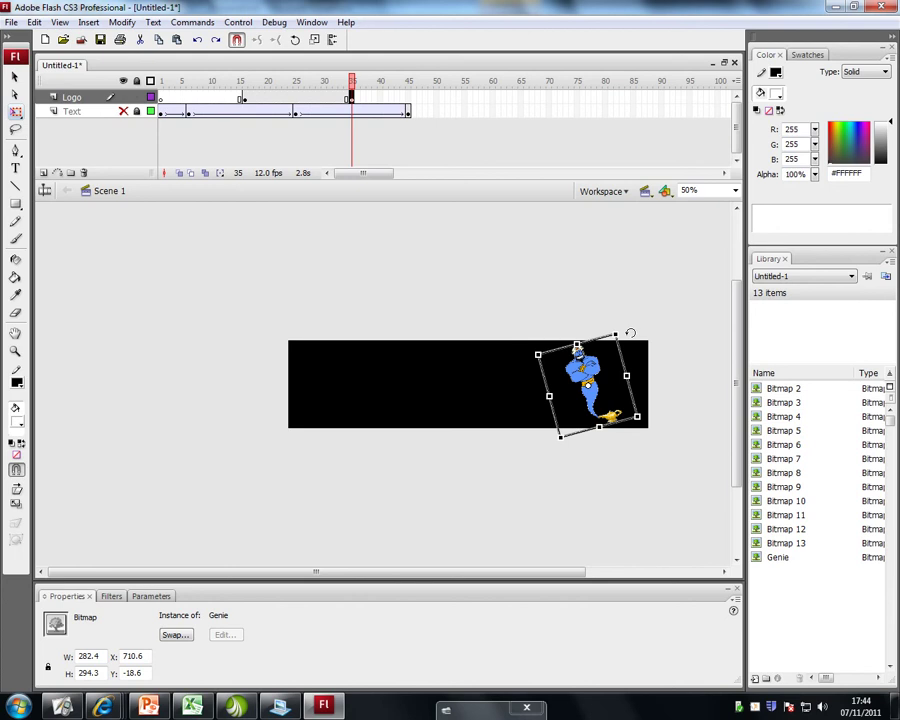
{"action": "left_click", "coordinate": [245, 99]}
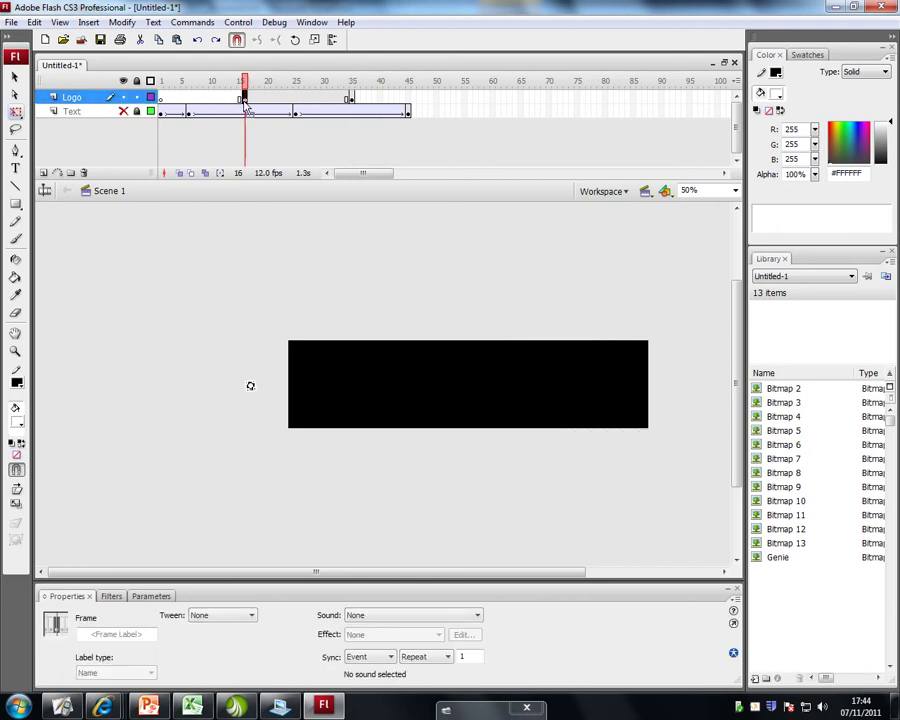
{"action": "left_click", "coordinate": [350, 99]}
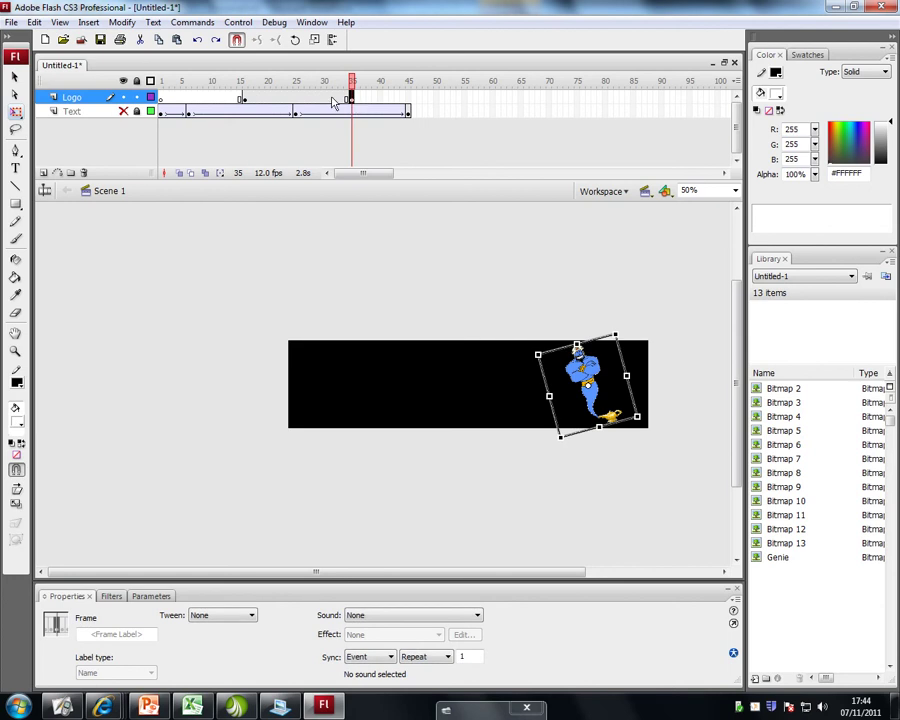
Step: Apply a Motion tween to the Logo layer from frame 16 to frame 35 and play the animation
{"action": "left_click", "coordinate": [245, 98]}
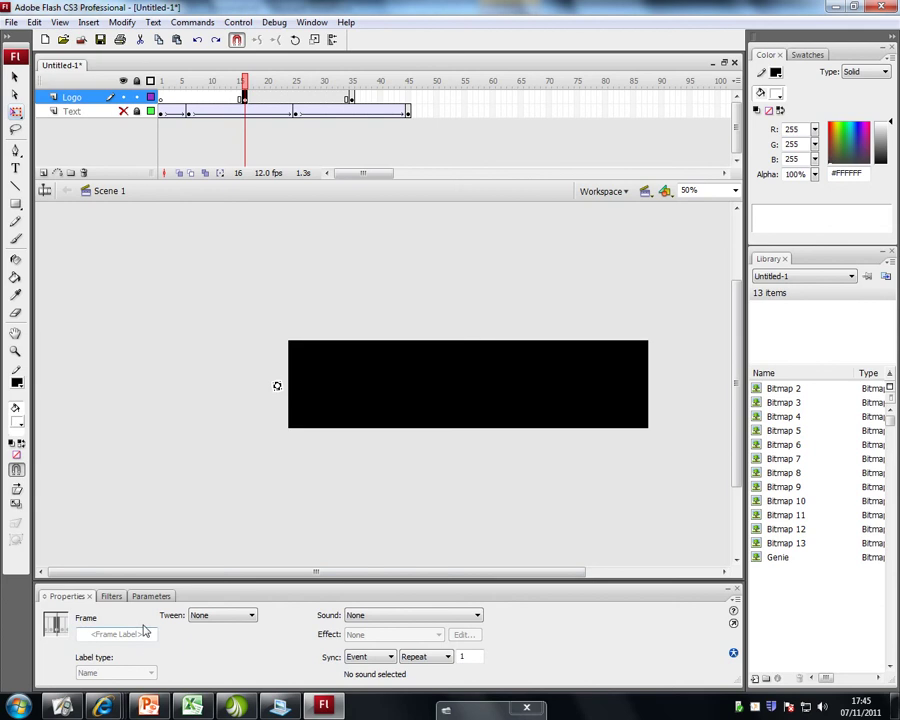
{"action": "left_click", "coordinate": [215, 616]}
{"action": "left_click", "coordinate": [228, 638]}
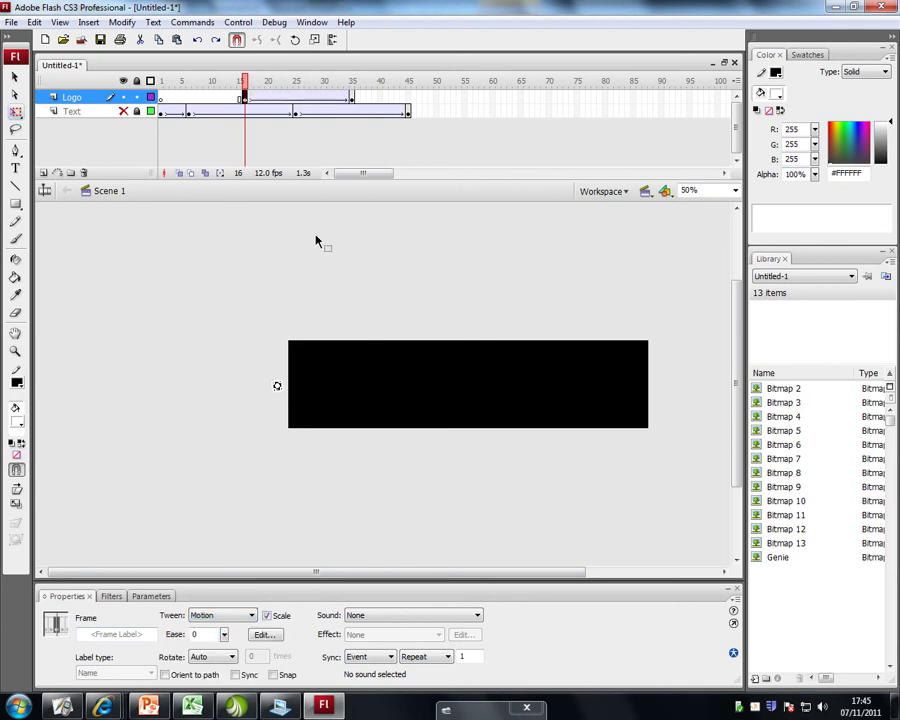
{"action": "key", "text": "Return"}
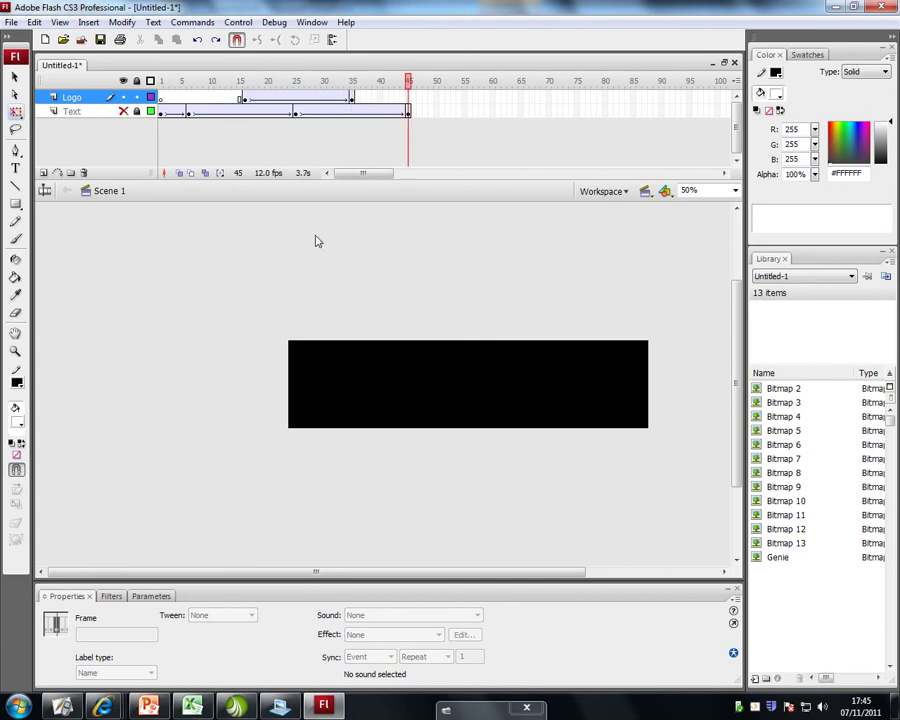
Step: Insert a keyframe at frame 45 of the Logo layer and preview the animation from frame 13
{"action": "left_click", "coordinate": [351, 97]}
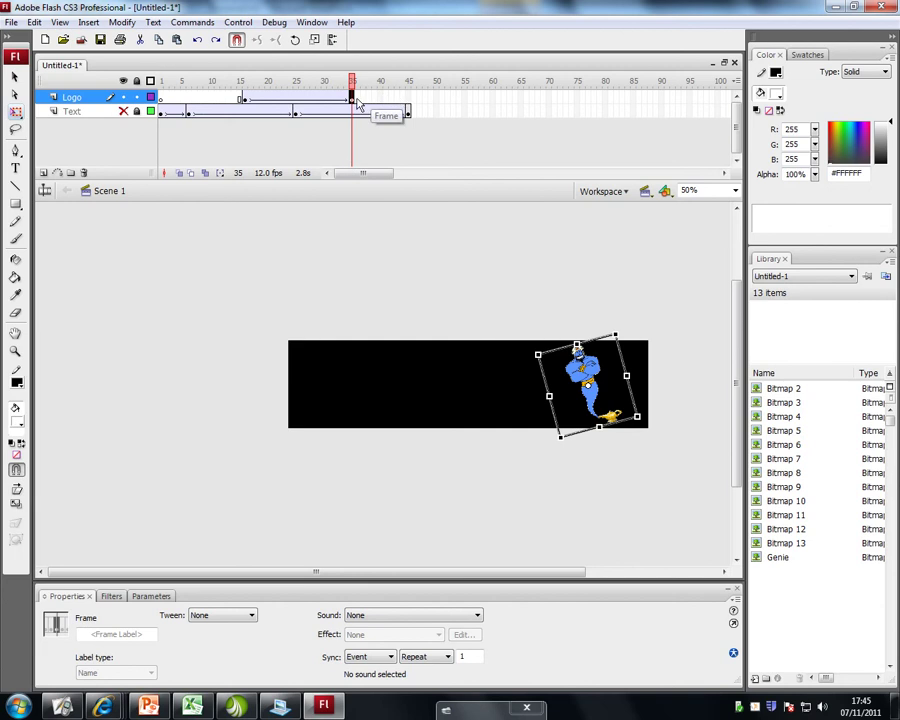
{"action": "left_click", "coordinate": [408, 97]}
{"action": "right_click", "coordinate": [408, 97]}
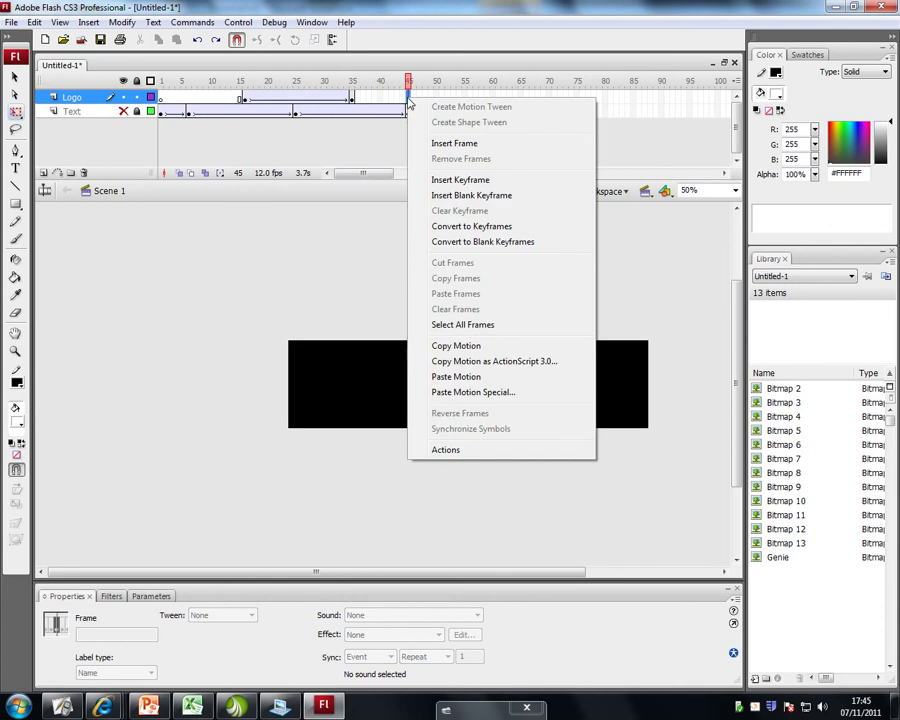
{"action": "left_click", "coordinate": [455, 180]}
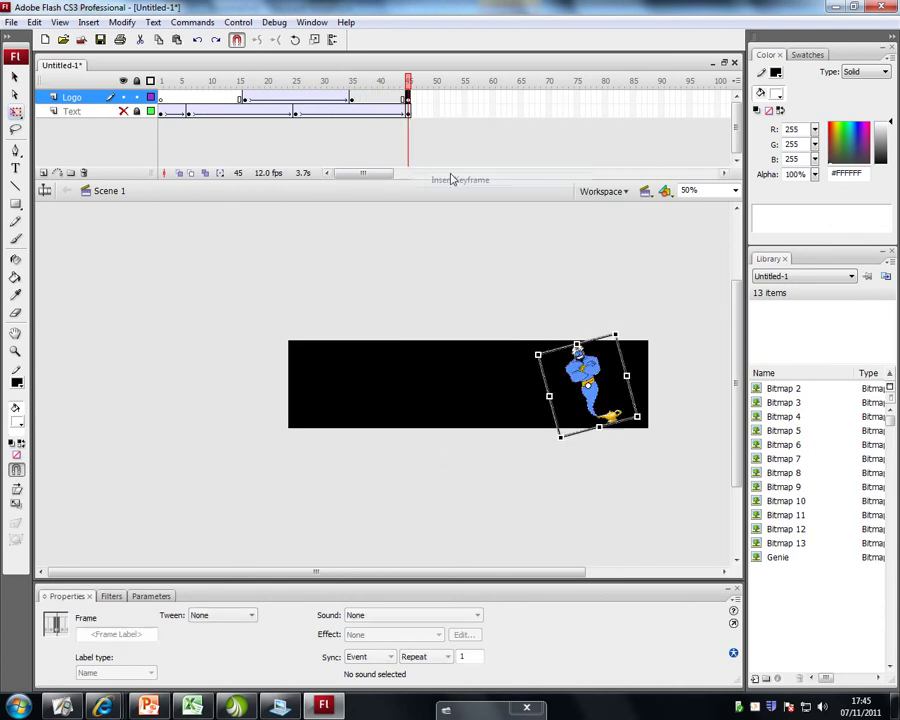
{"action": "left_click_drag", "start_coordinate": [408, 80], "coordinate": [229, 84]}
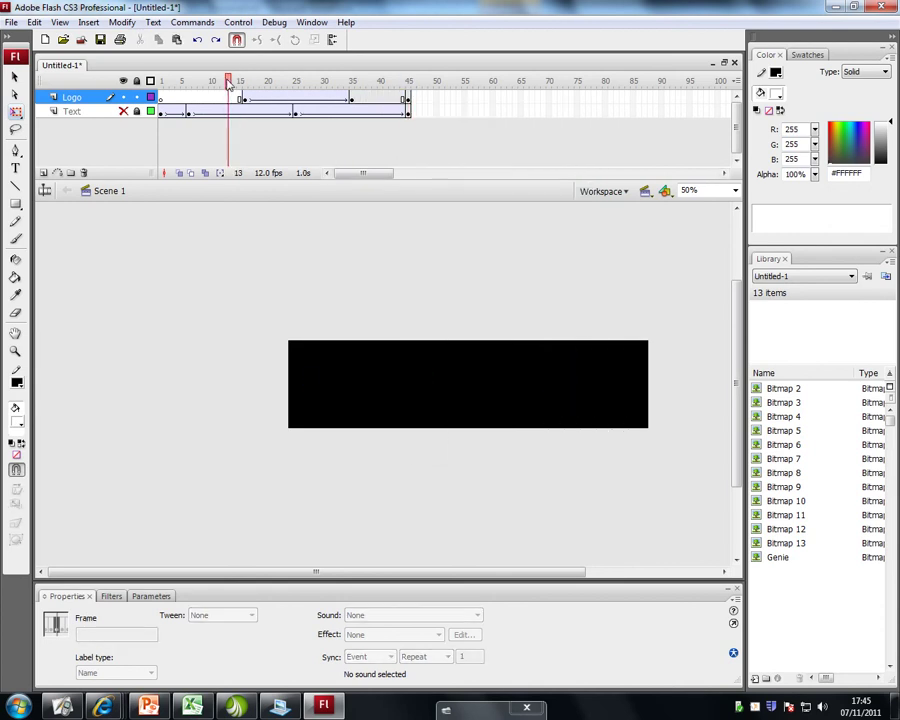
{"action": "key", "text": "Return"}
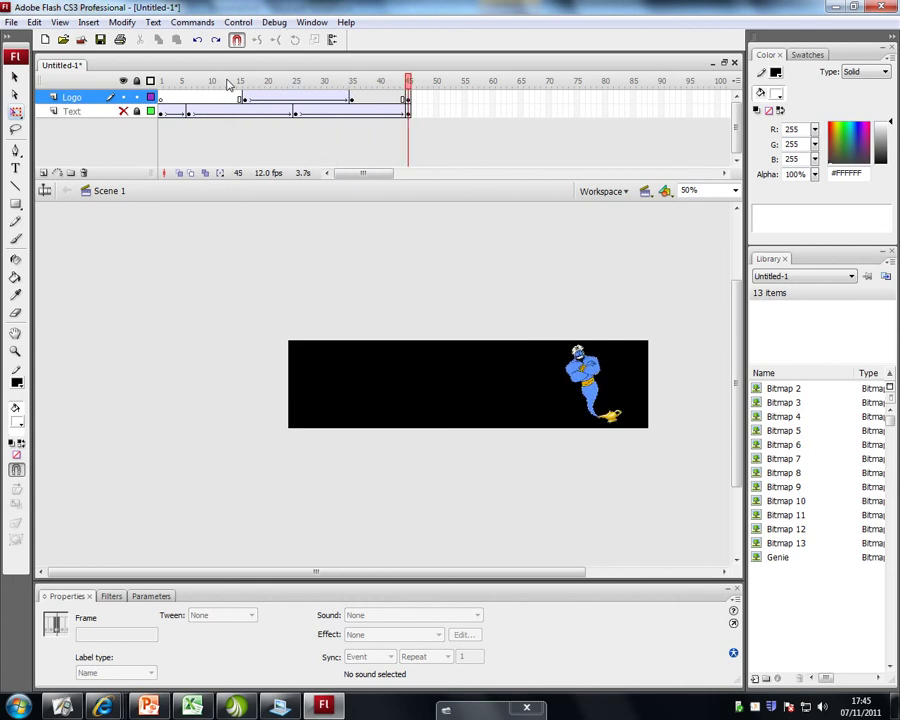
Step: Set the Logo layer's motion tween starting at frame 16 to rotate clockwise (CW) 3 times
{"action": "left_click", "coordinate": [248, 99]}
{"action": "key", "text": "Return"}
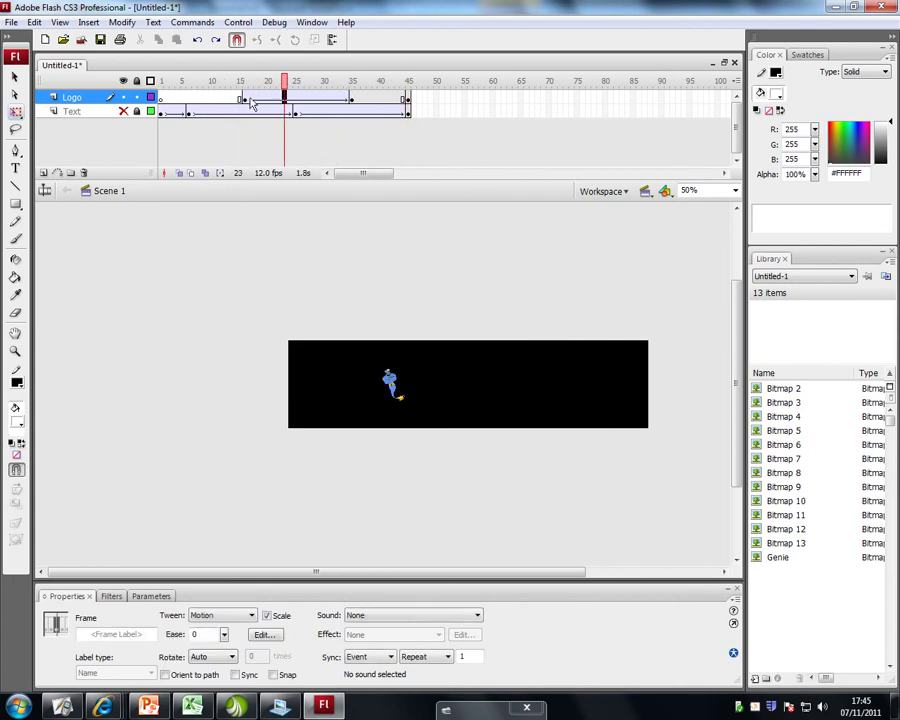
{"action": "left_click", "coordinate": [245, 99]}
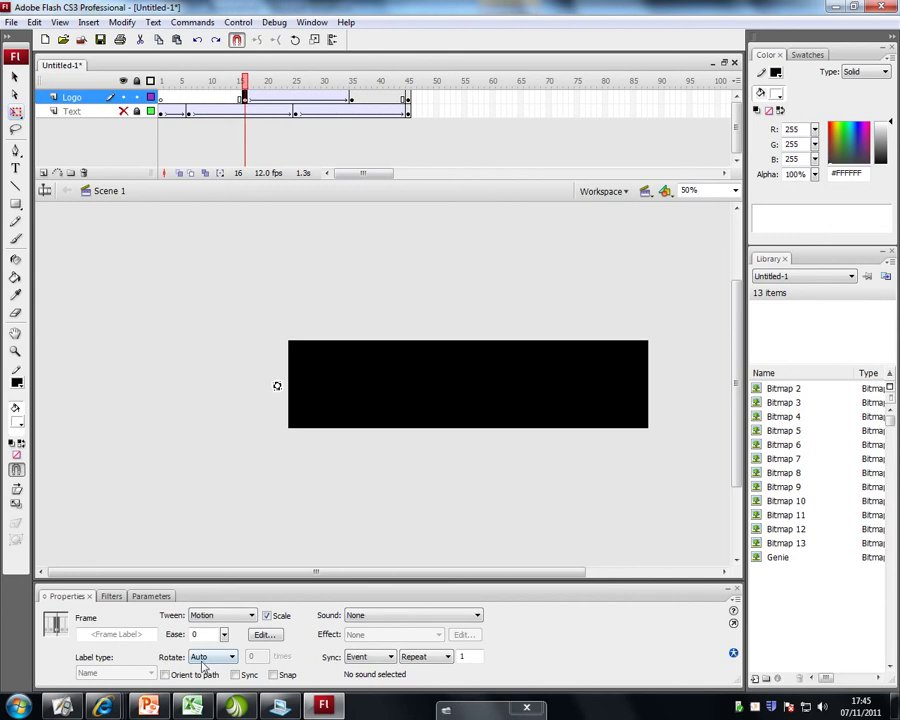
{"action": "left_click", "coordinate": [234, 660]}
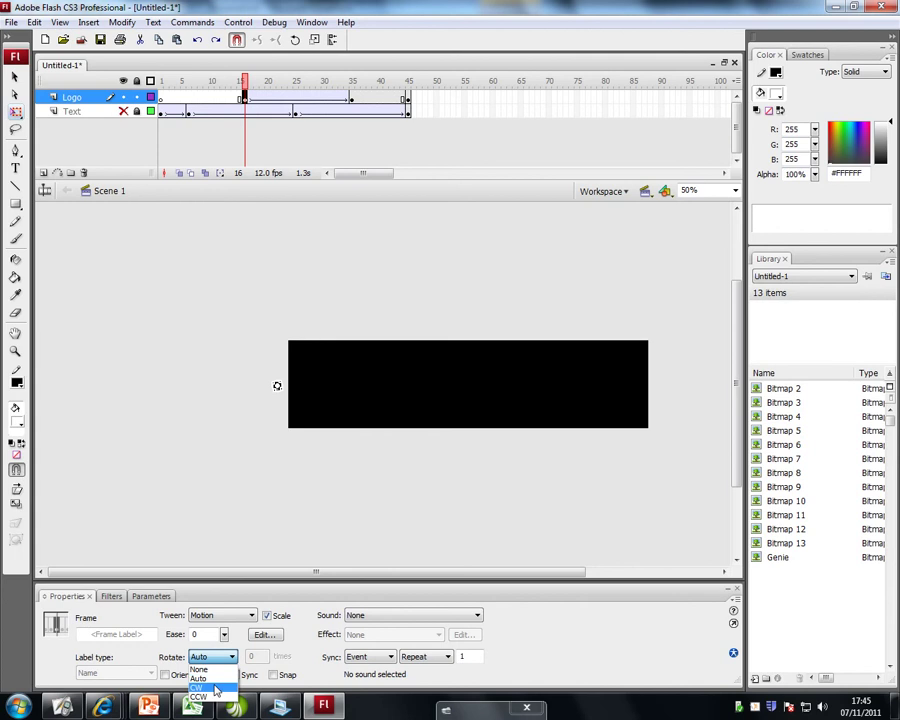
{"action": "left_click", "coordinate": [216, 689]}
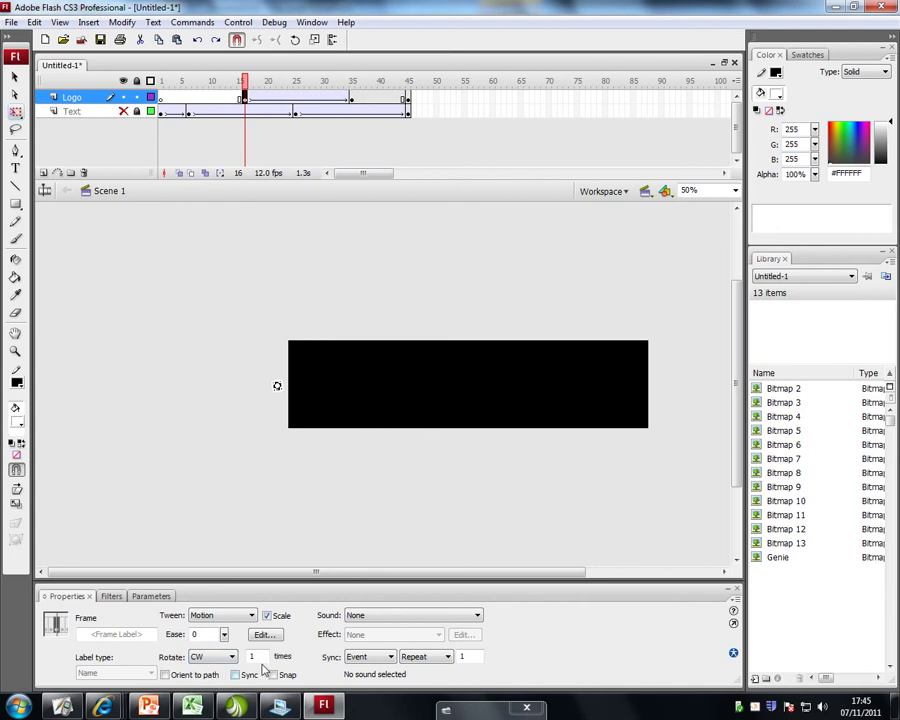
{"action": "type", "text": "3"}
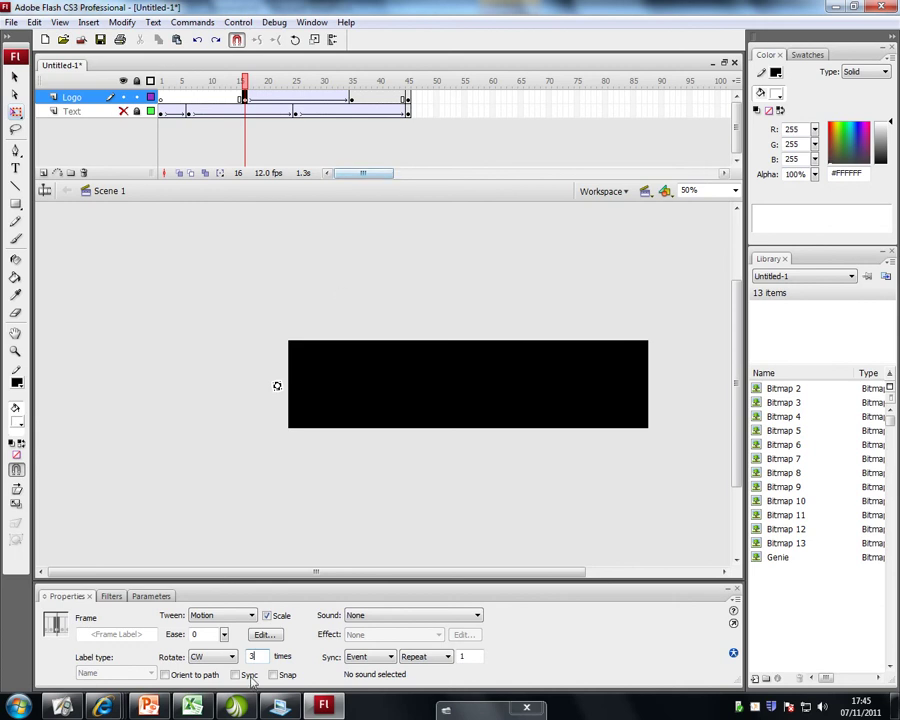
Step: Play the rotating logo from frame 13, and unhide the Text layer to play both layers together
{"action": "left_click", "coordinate": [352, 98]}
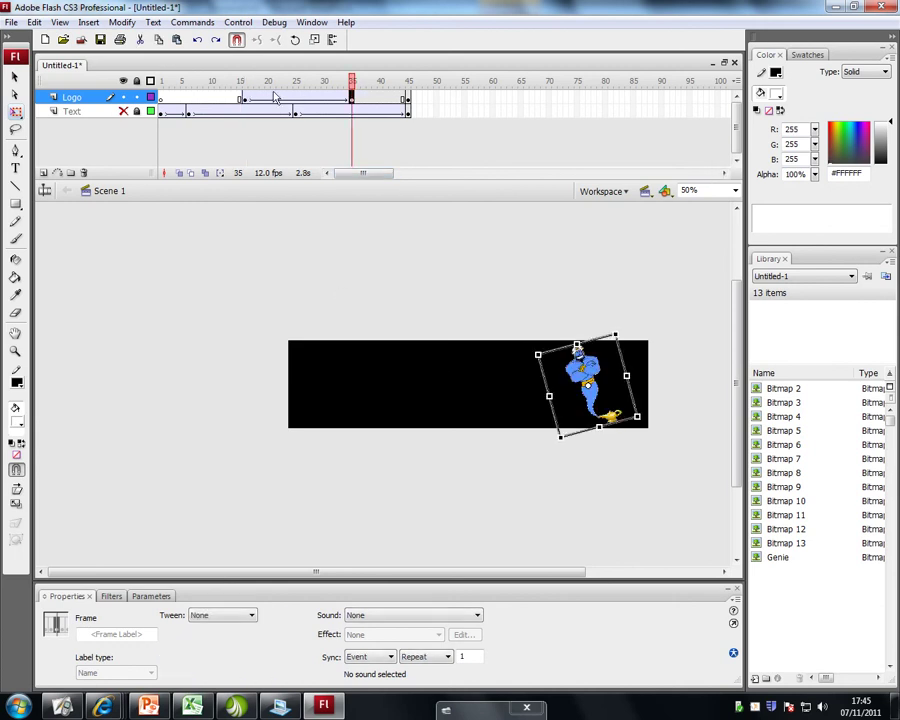
{"action": "left_click", "coordinate": [243, 100]}
{"action": "left_click", "coordinate": [229, 100]}
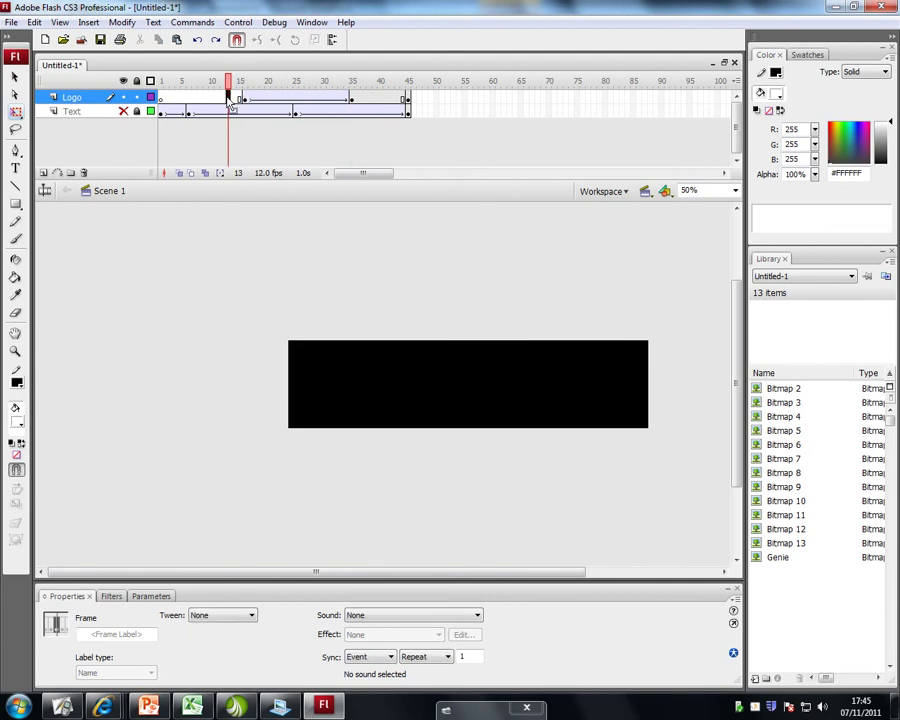
{"action": "key", "text": "Return"}
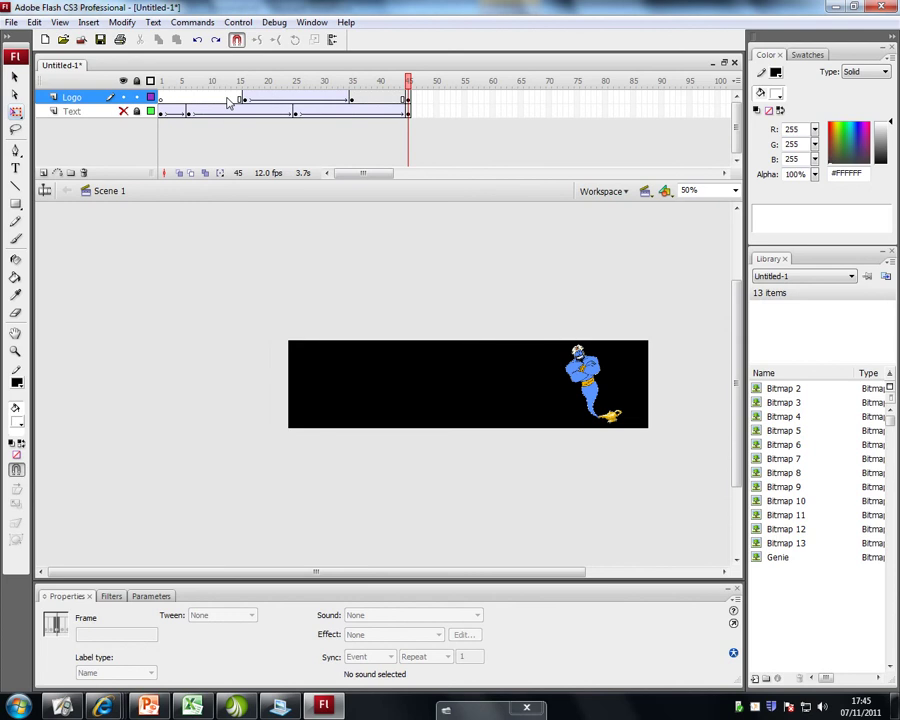
{"action": "key", "text": "Return"}
{"action": "left_click", "coordinate": [123, 111]}
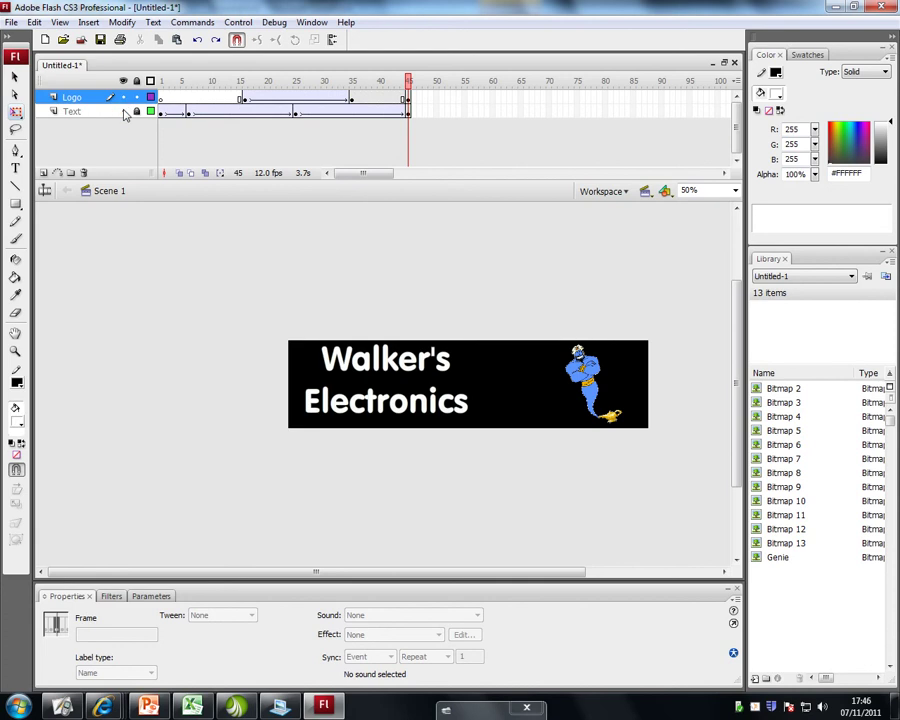
{"action": "key", "text": "Return"}
Step: Run a Flash publish preview of the banner, view it maximised and at normal size, and close the preview
{"action": "left_click", "coordinate": [11, 22]}
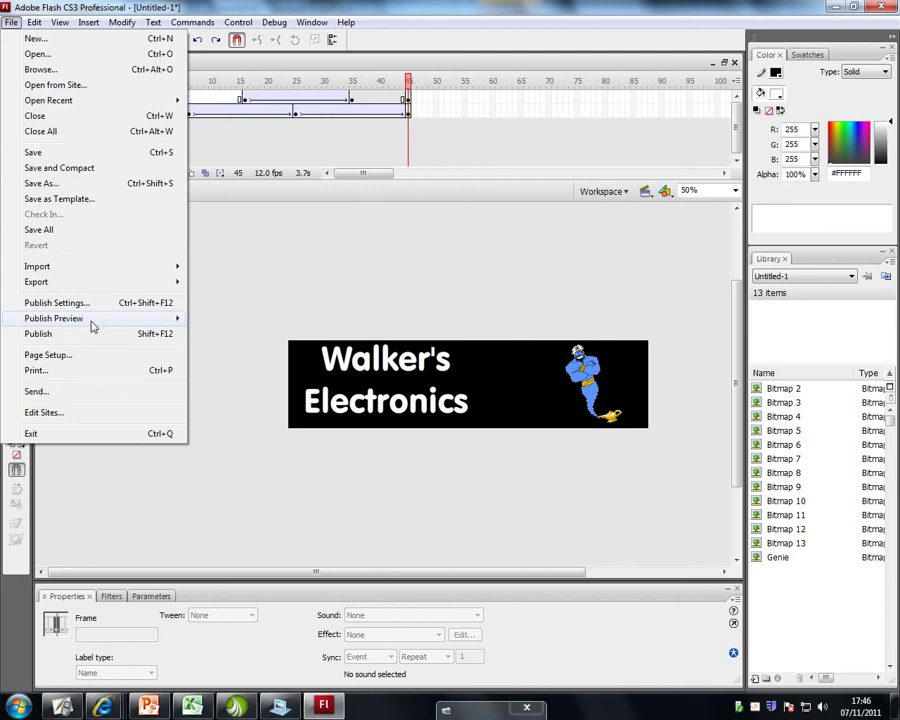
{"action": "mouse_move", "coordinate": [92, 318]}
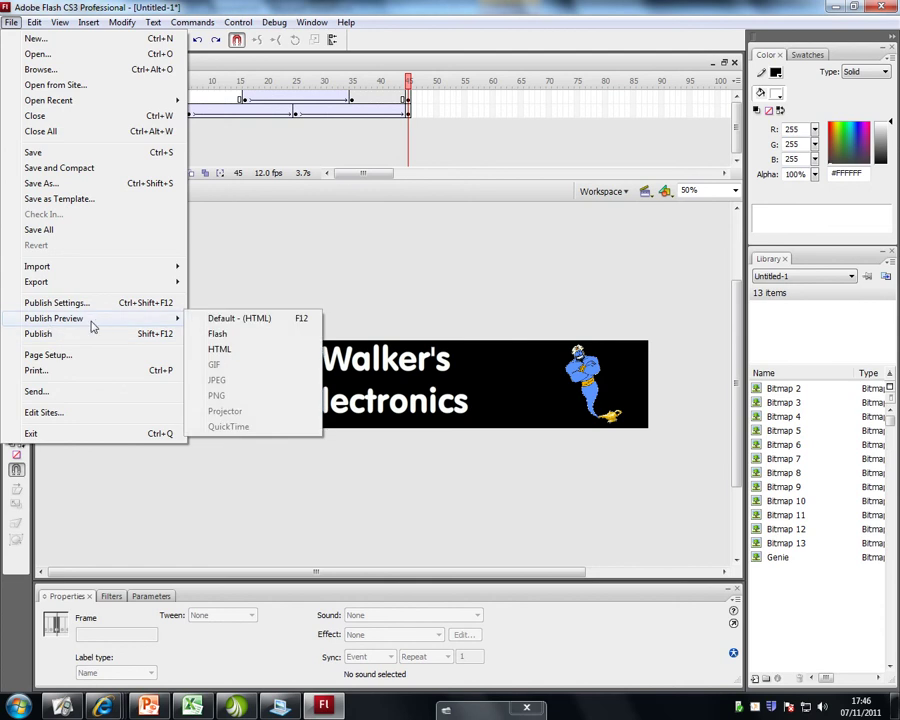
{"action": "left_click", "coordinate": [236, 336]}
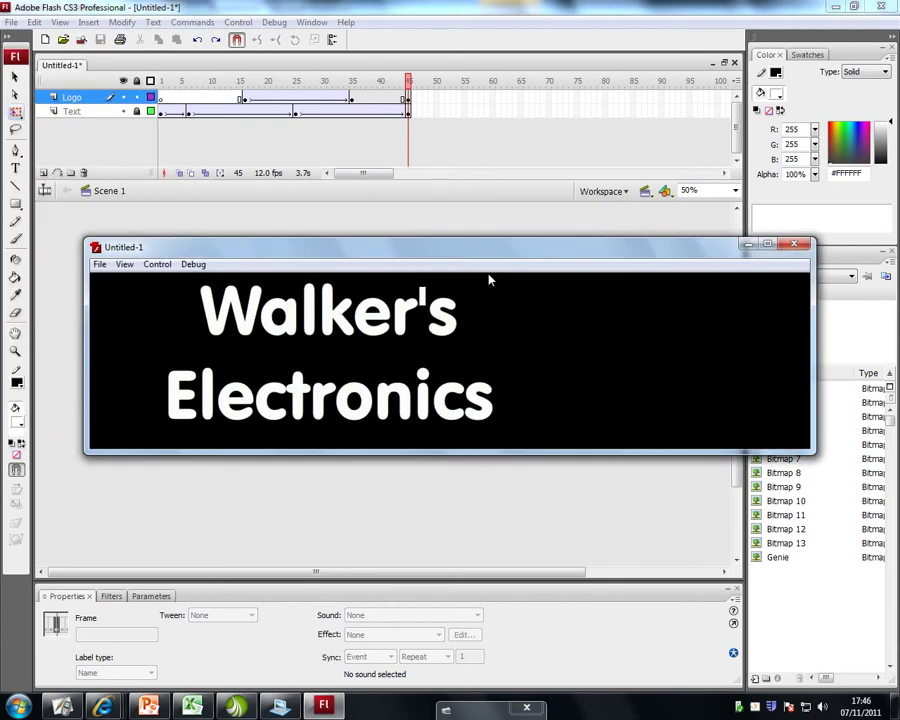
{"action": "left_click", "coordinate": [767, 244]}
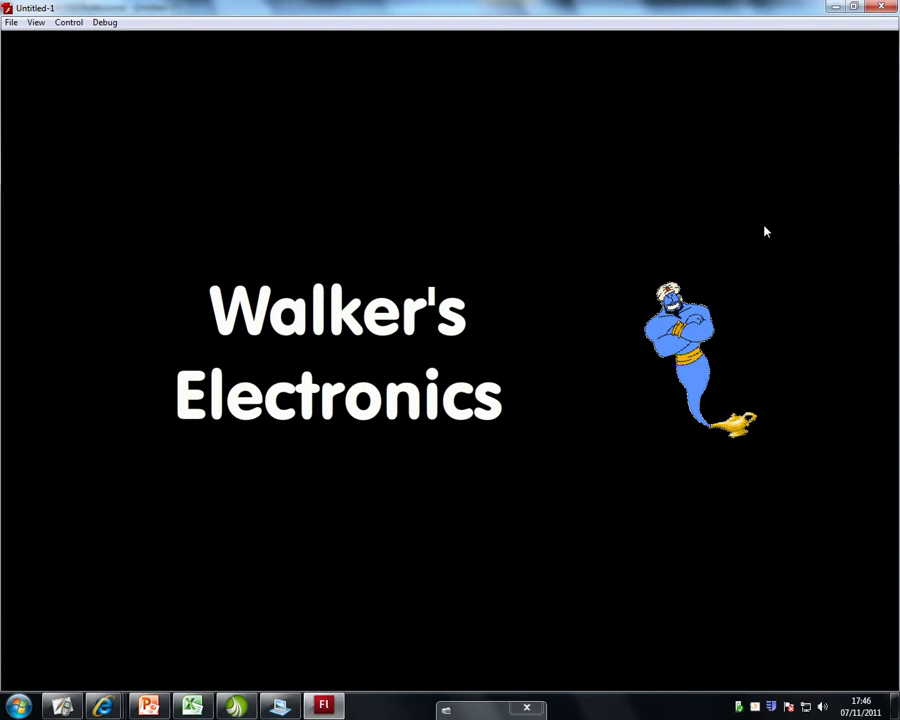
{"action": "left_click", "coordinate": [851, 8]}
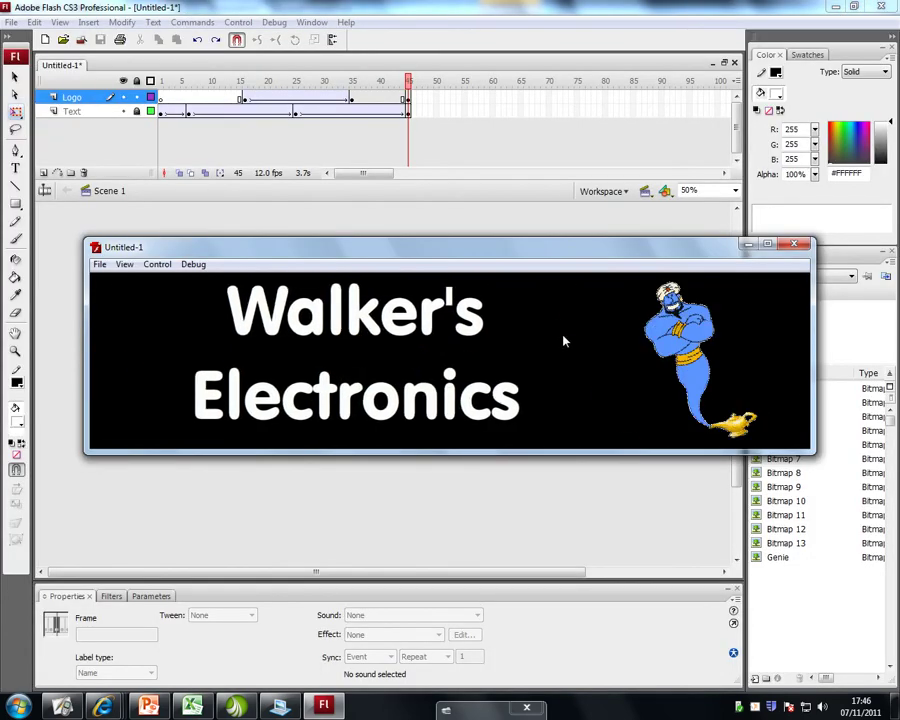
{"action": "left_click", "coordinate": [797, 245]}
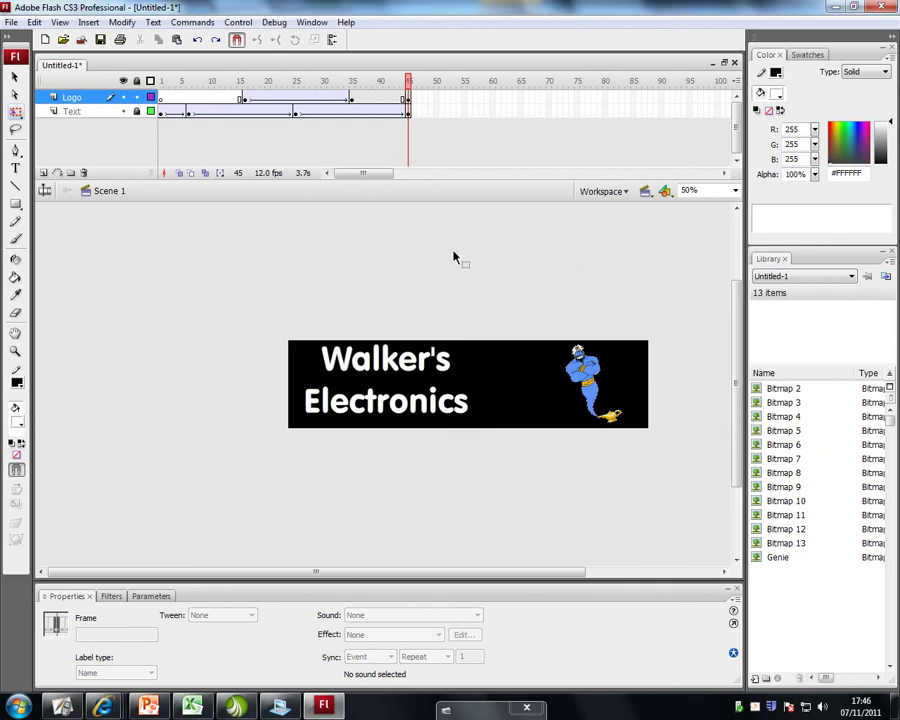
Step: Export the banner to Documents as a Flash Movie (*.swf) named "Banner export", accepting the default Flash Player 9 export settings
{"action": "left_click", "coordinate": [11, 22]}
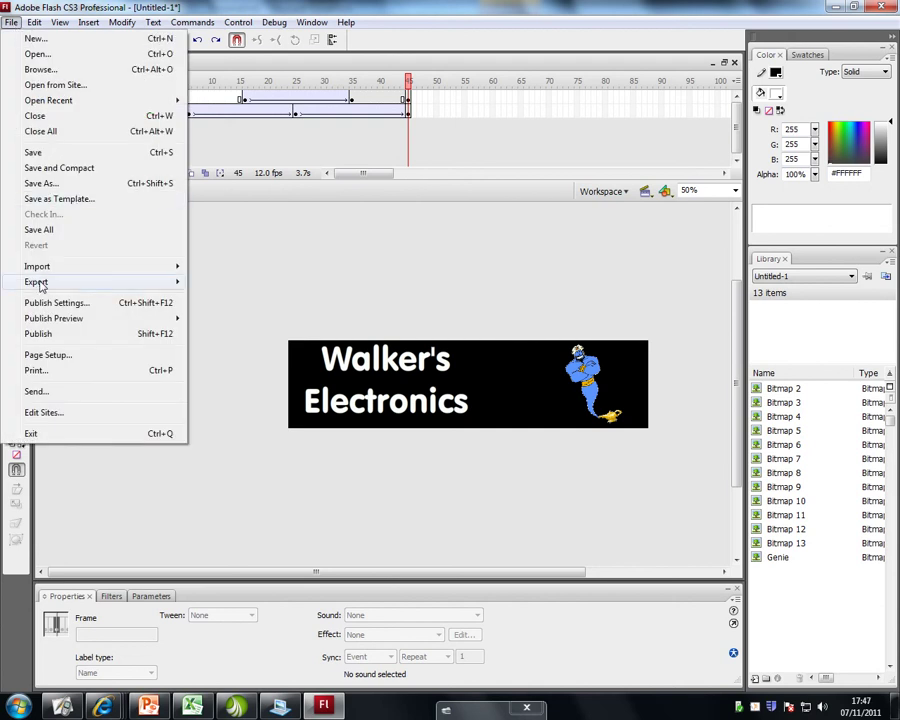
{"action": "mouse_move", "coordinate": [61, 283]}
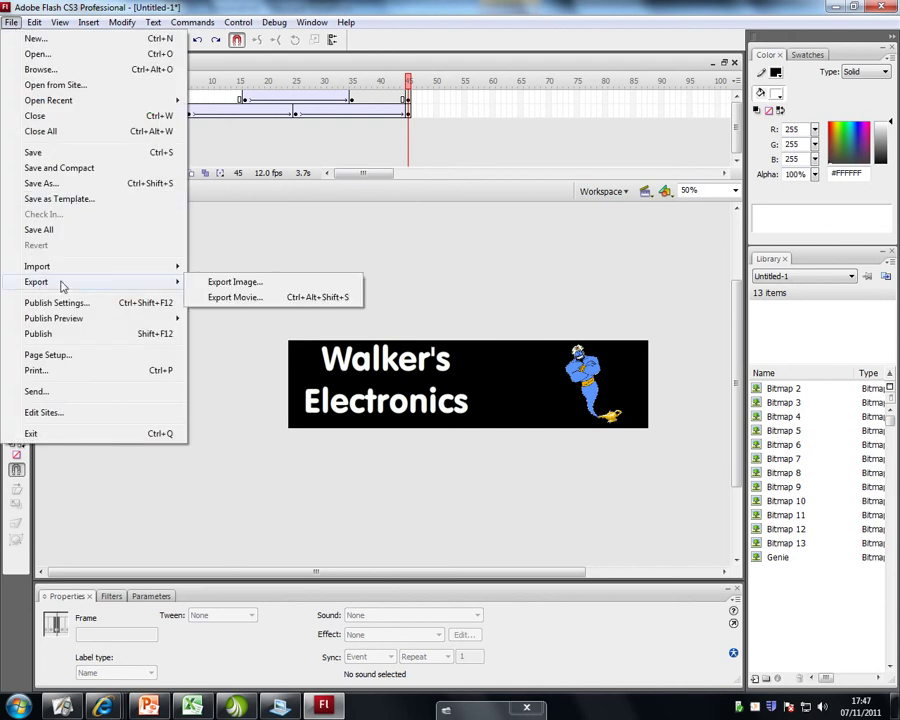
{"action": "left_click", "coordinate": [230, 298]}
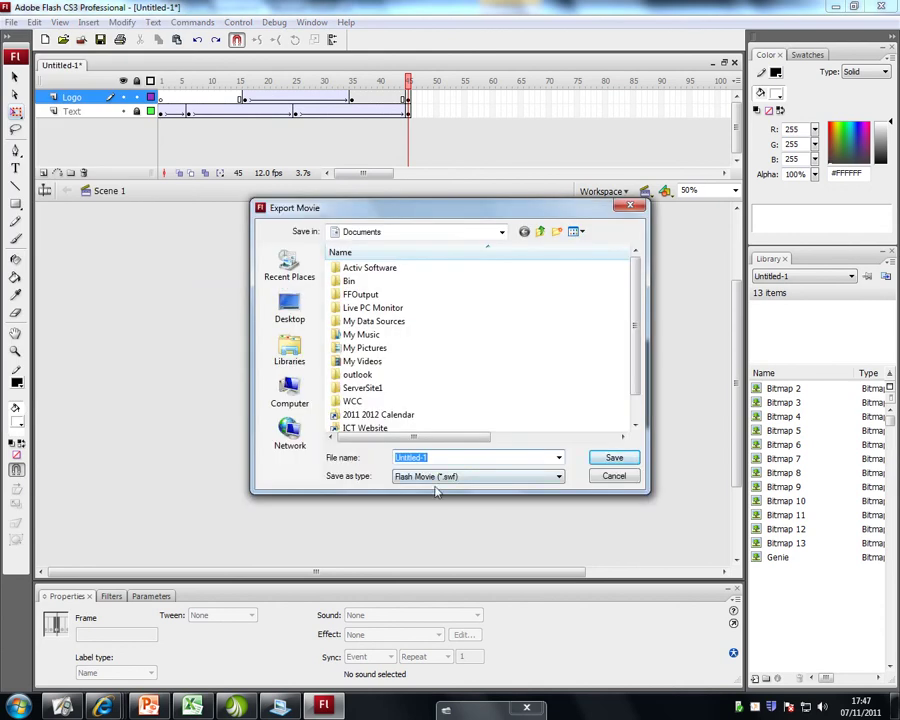
{"action": "left_click", "coordinate": [558, 476]}
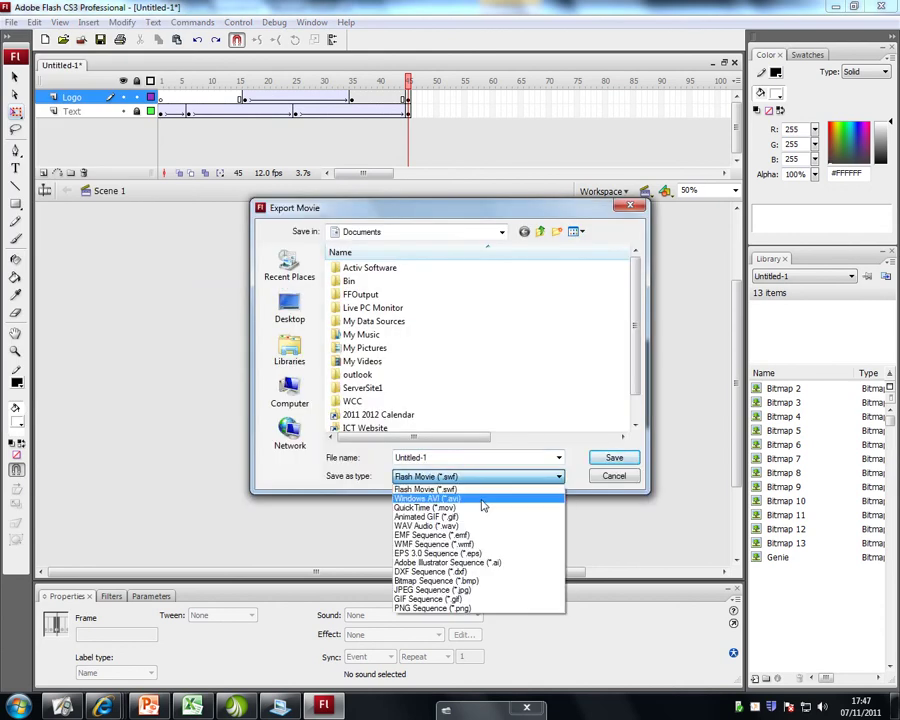
{"action": "left_click", "coordinate": [430, 490]}
{"action": "left_click_drag", "start_coordinate": [434, 455], "coordinate": [390, 463]}
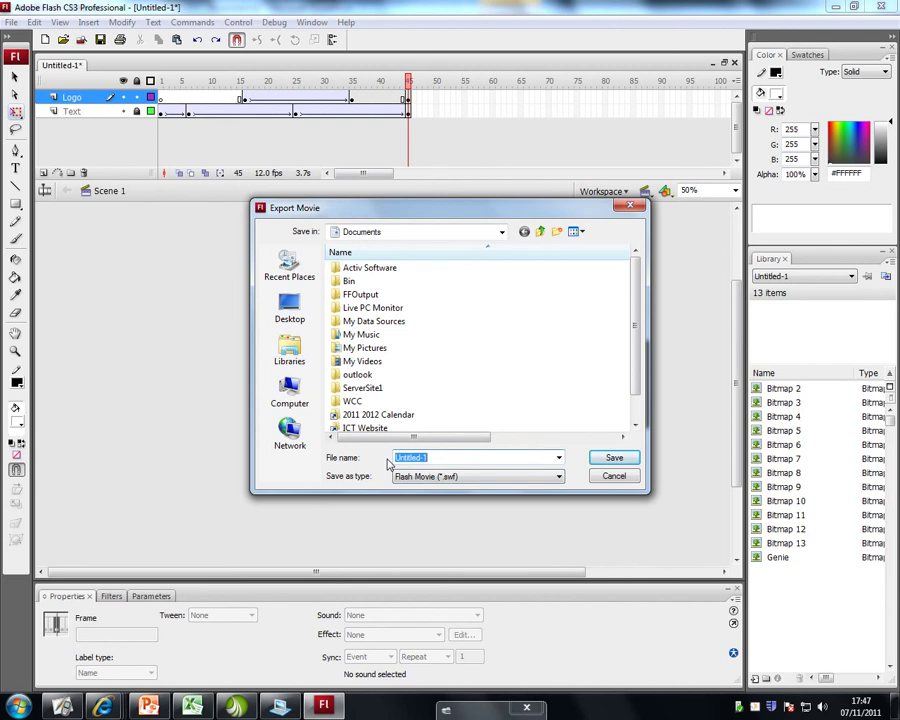
{"action": "type", "text": "Banner export"}
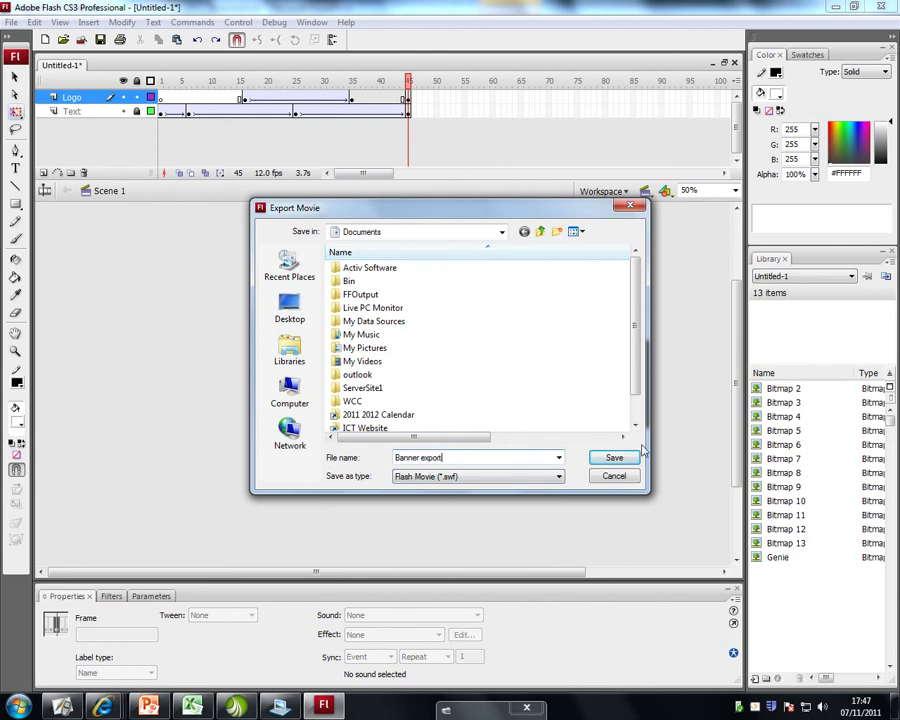
{"action": "left_click", "coordinate": [613, 458]}
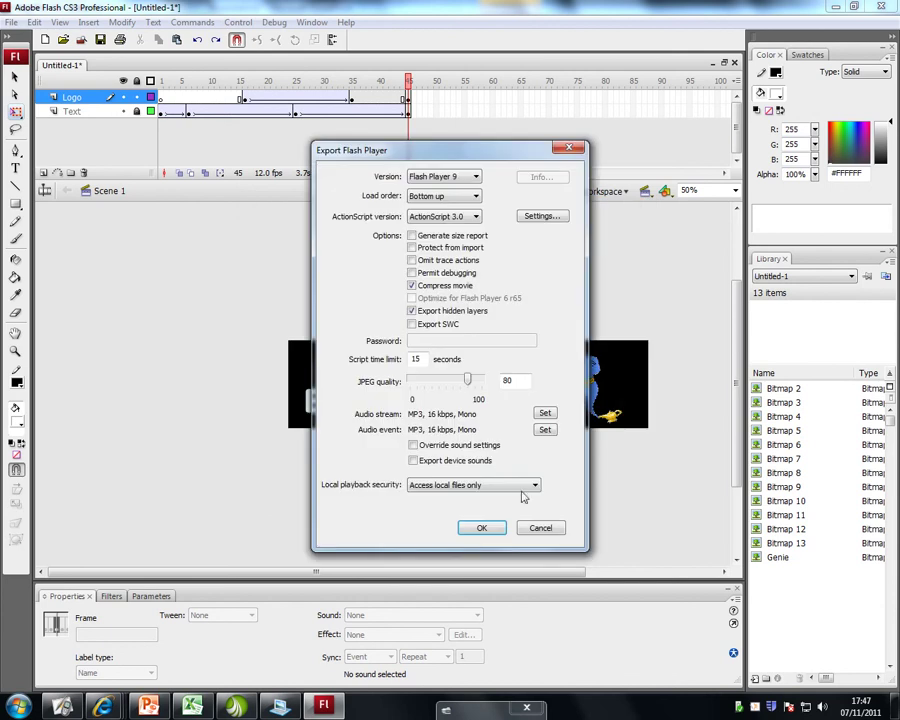
{"action": "left_click", "coordinate": [468, 527]}
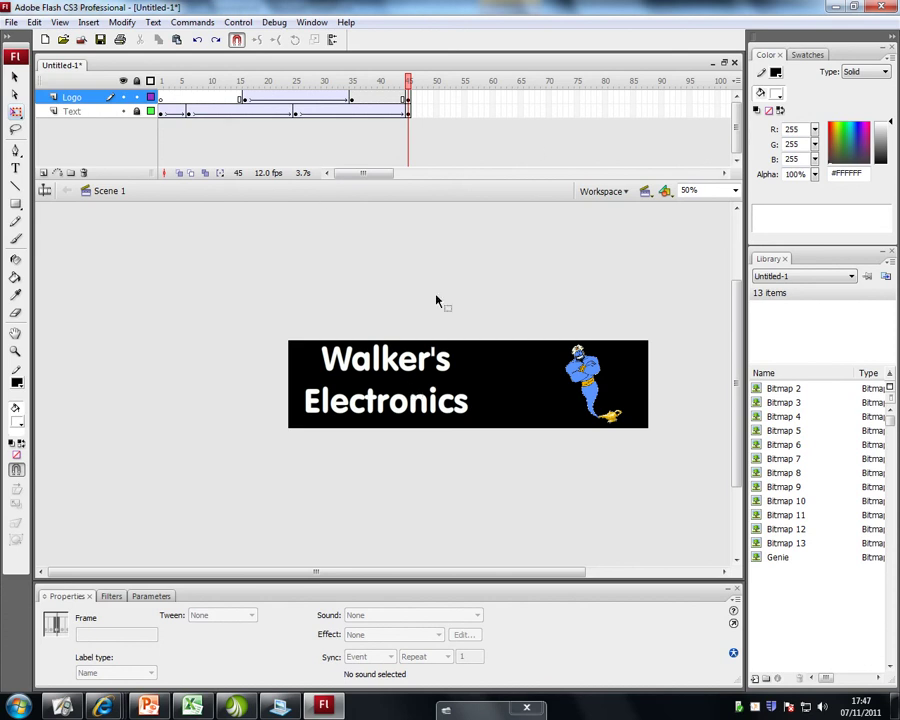
Step: Switch to the untitled flipchart in ActivInspire
{"action": "left_click", "coordinate": [62, 706]}
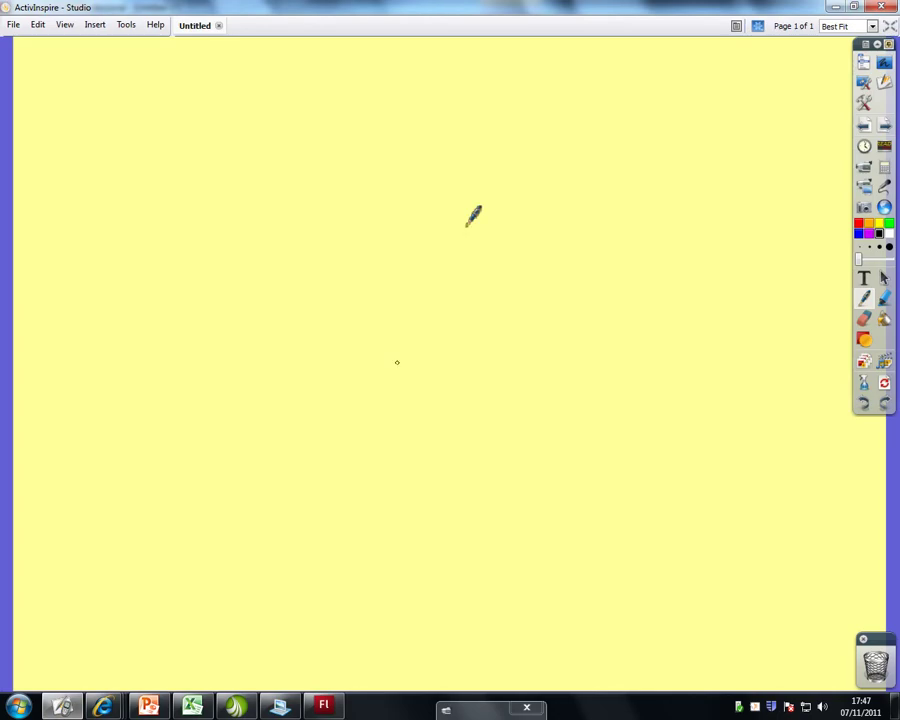